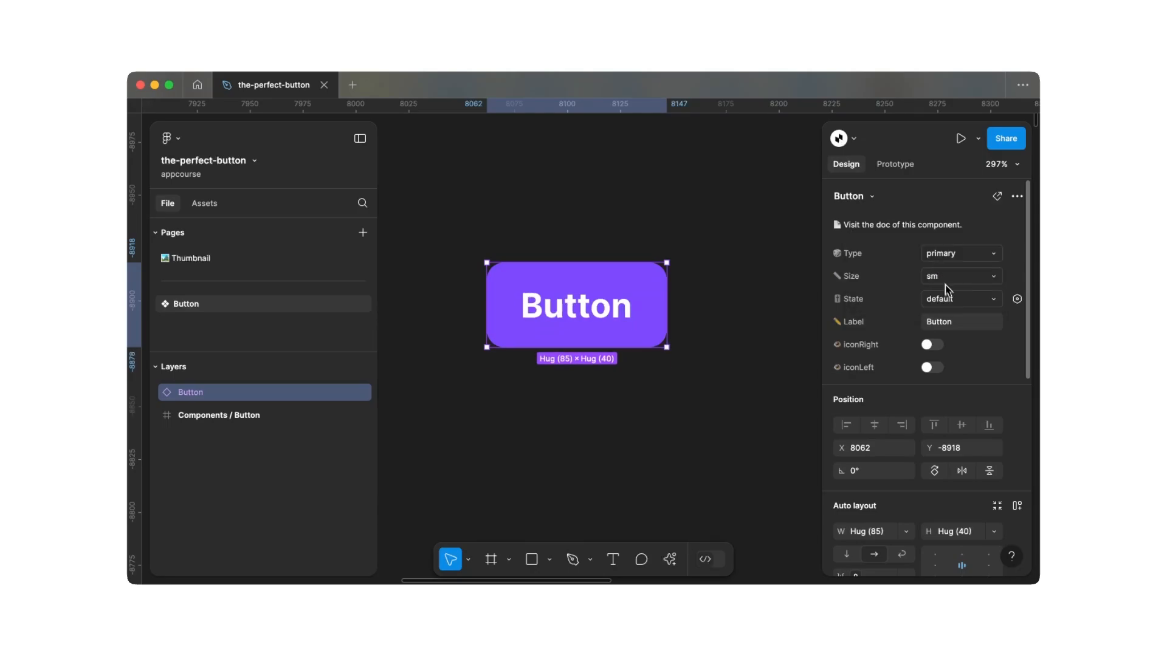
# - Try the pressed and loading states on the button instance, and set its state back to default
pyautogui.click(955, 301)
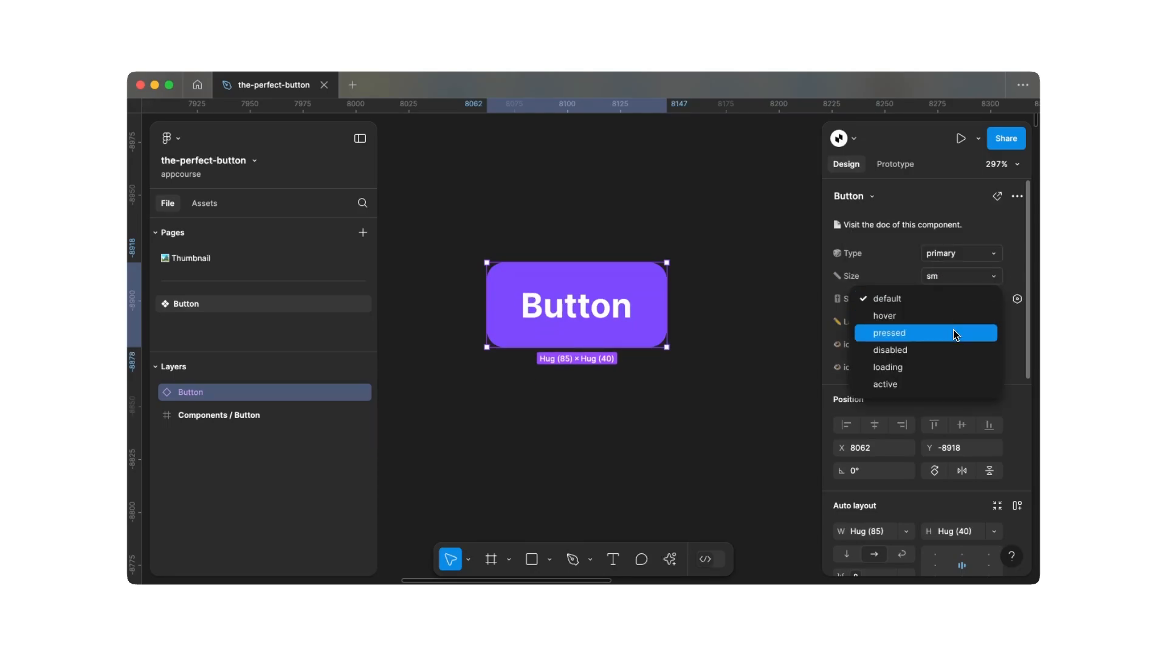
pyautogui.click(957, 332)
pyautogui.click(962, 300)
pyautogui.click(957, 332)
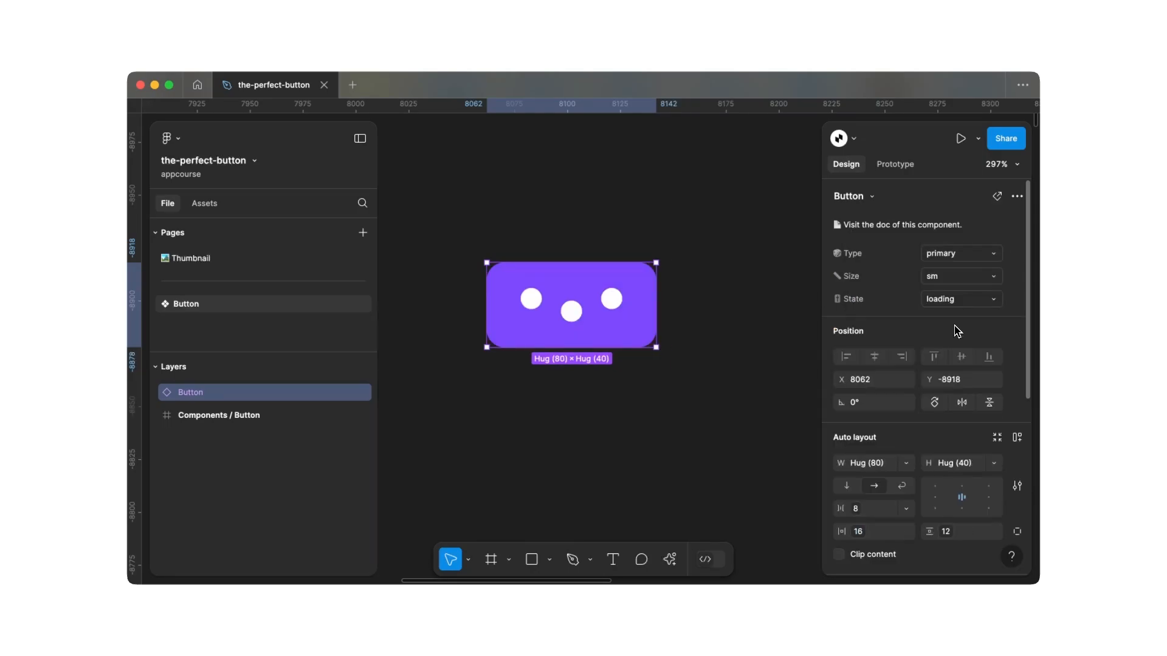
pyautogui.click(959, 300)
pyautogui.click(956, 234)
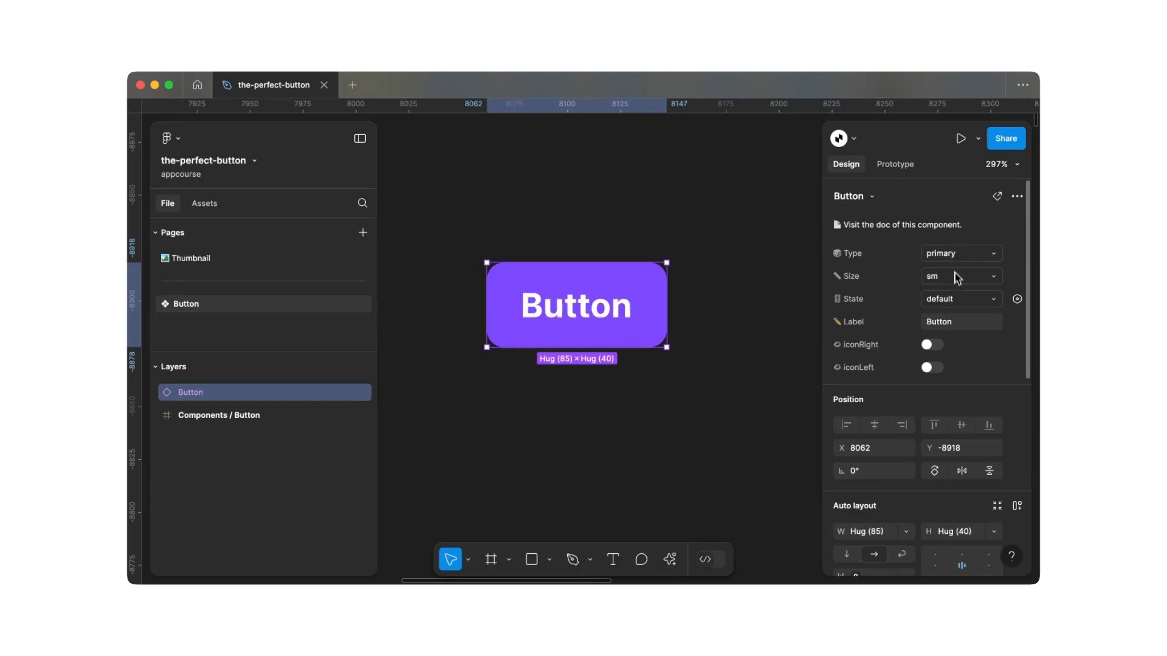
# - Change the button instance's label to "New text"
pyautogui.click(958, 327)
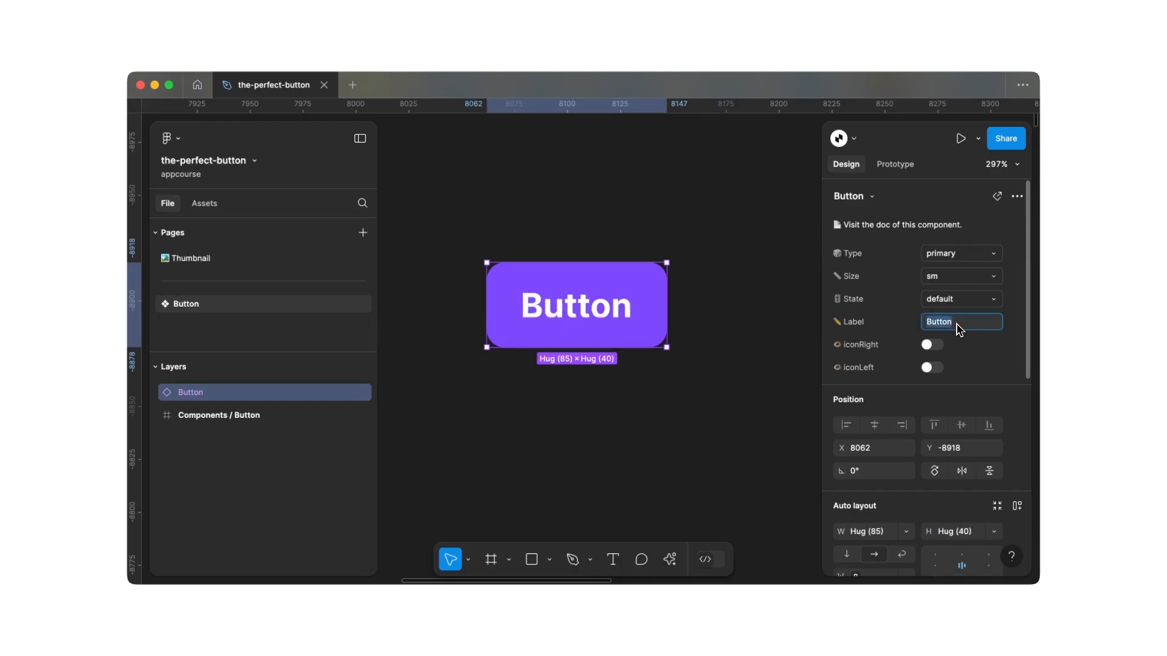
pyautogui.write('New text')
pyautogui.click(757, 317)
# - Examine the button variants in the Components / Button frame
pyautogui.scroll(-3, 758, 317)
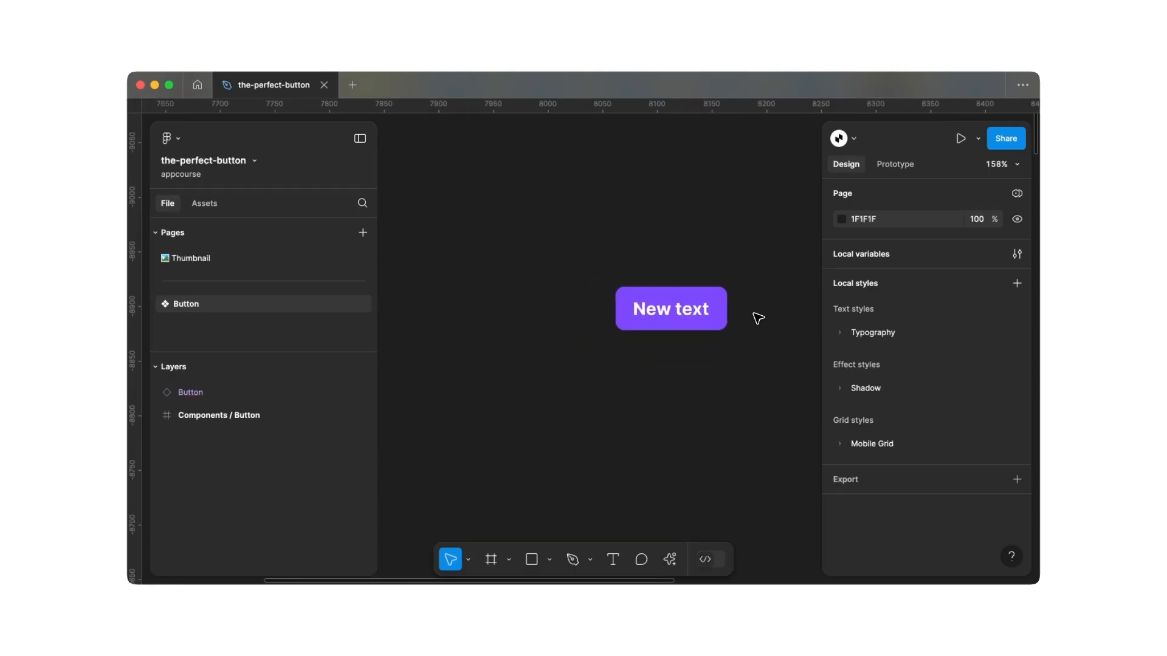
pyautogui.scroll(-5, 758, 318)
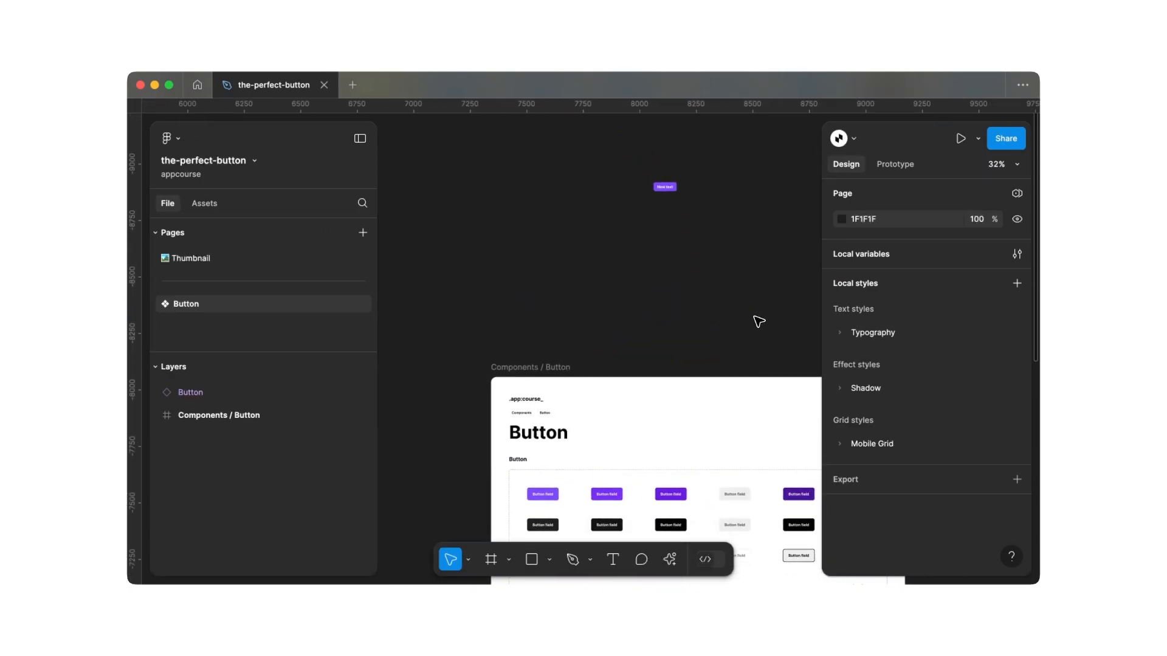
pyautogui.scroll(-10, 758, 321)
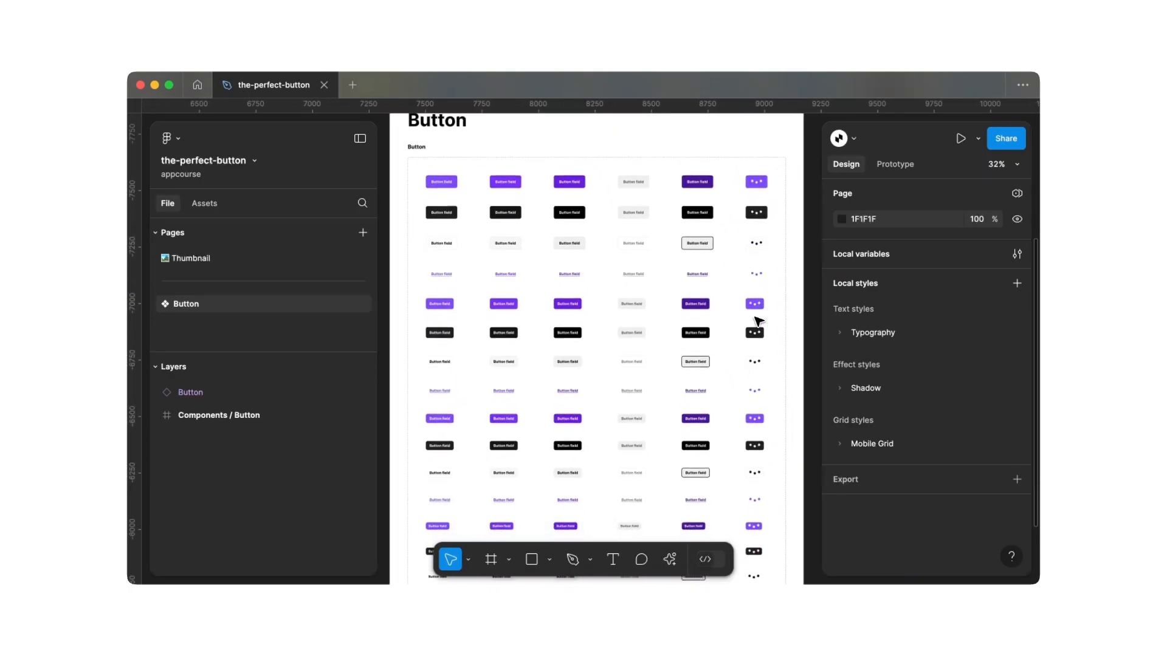
pyautogui.scroll(5, 758, 321)
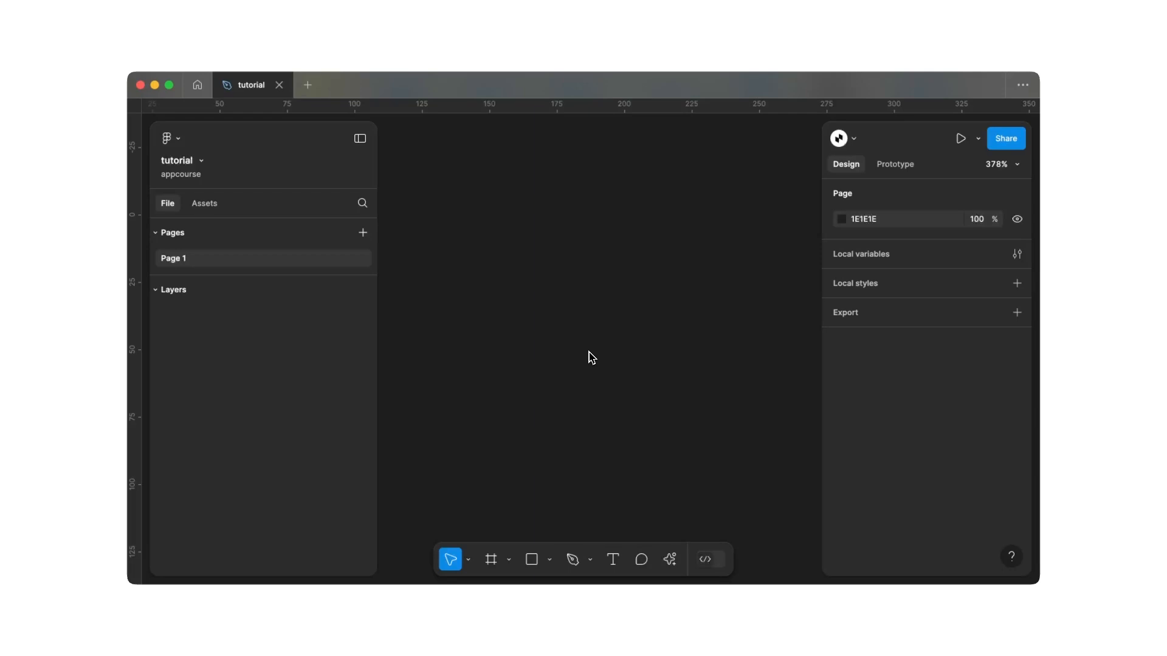
# - Create a text layer reading "Button" on the empty page and wrap it in an auto layout frame
pyautogui.click(614, 560)
pyautogui.click(568, 322)
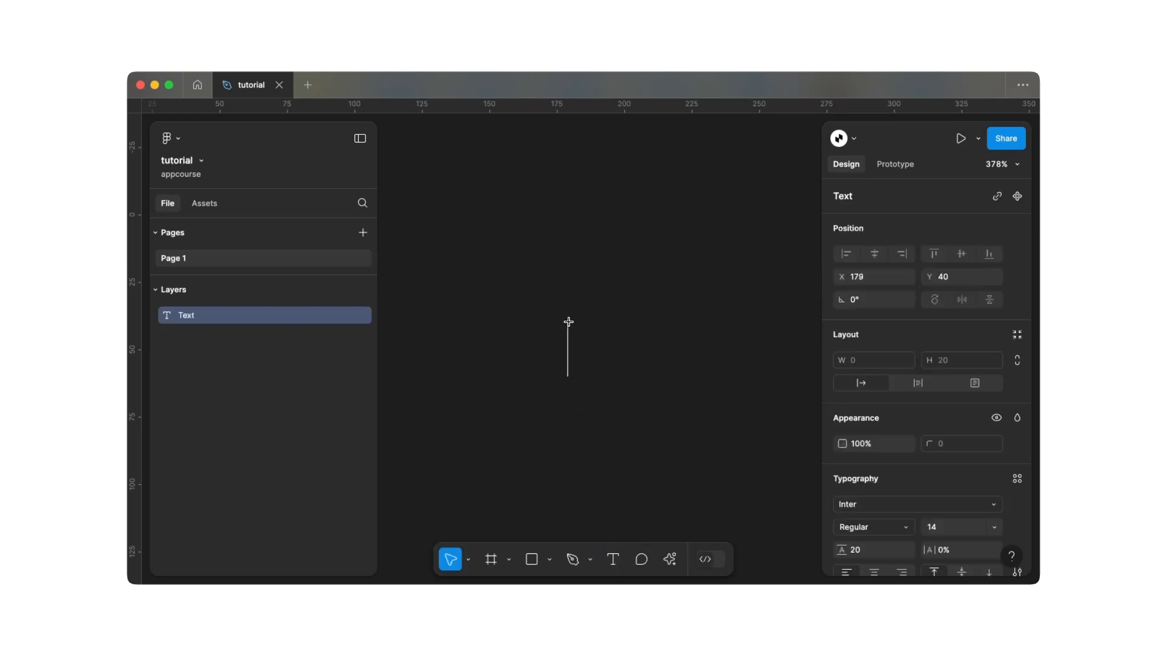
pyautogui.write('Button')
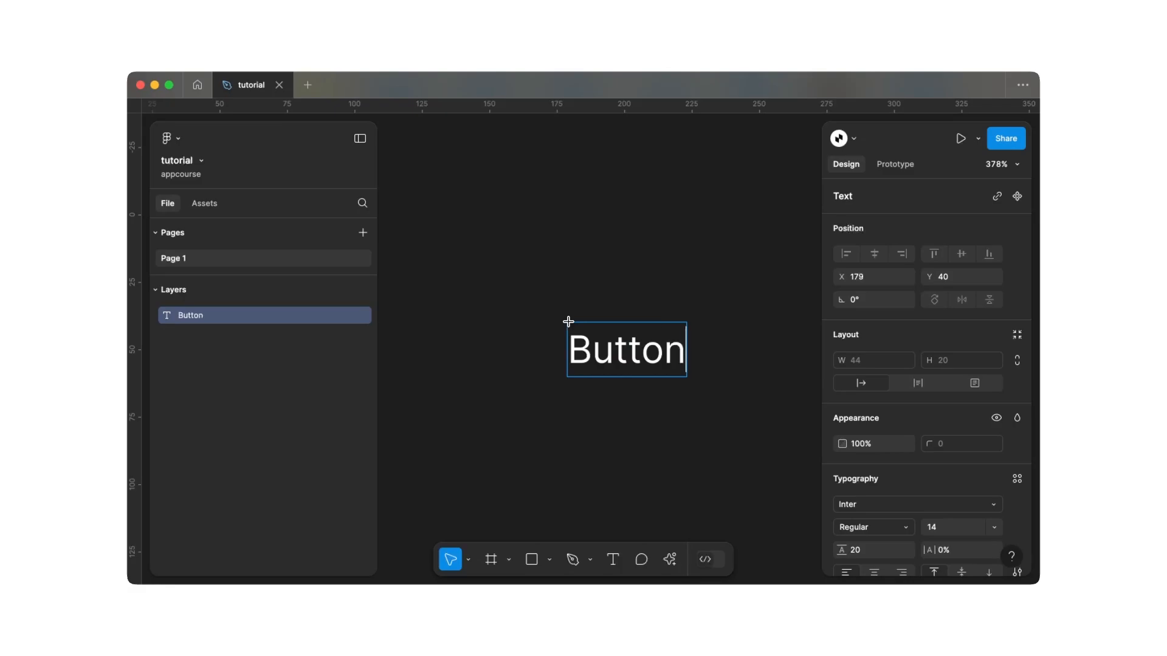
pyautogui.press('Escape')
pyautogui.hscroll(2, 619, 389)
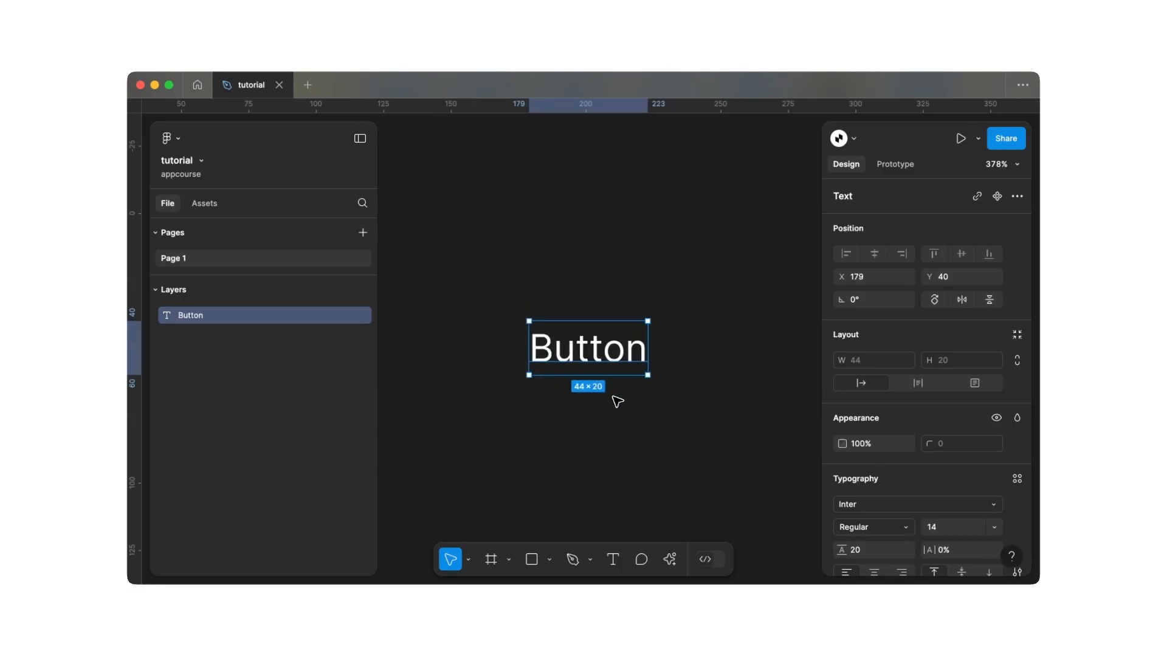
pyautogui.hotkey('shift', 'a')
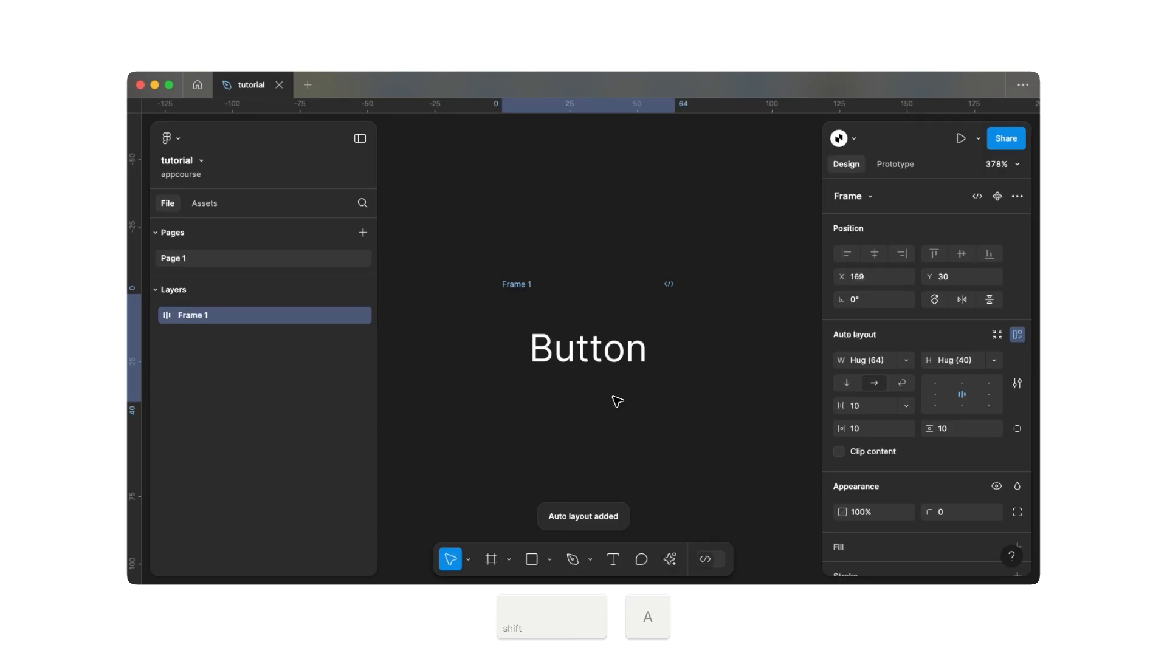
pyautogui.click(155, 315)
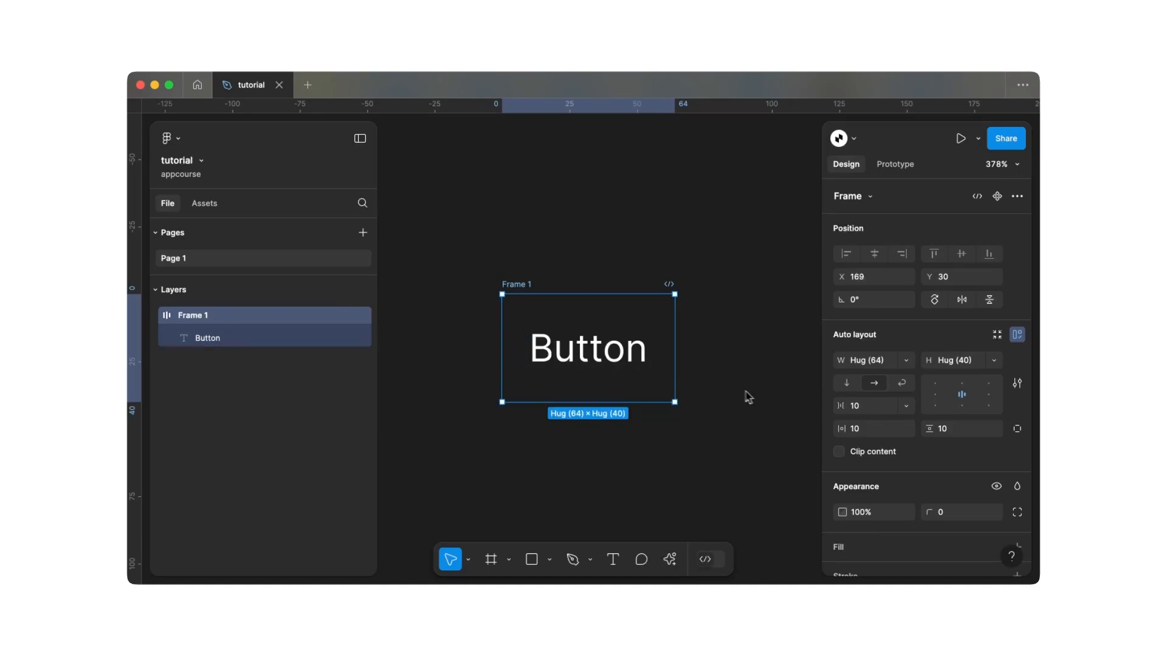
# - Set the auto layout frame's horizontal padding to 16 and vertical padding to 8
pyautogui.click(866, 433)
pyautogui.write('16')
pyautogui.press('Return')
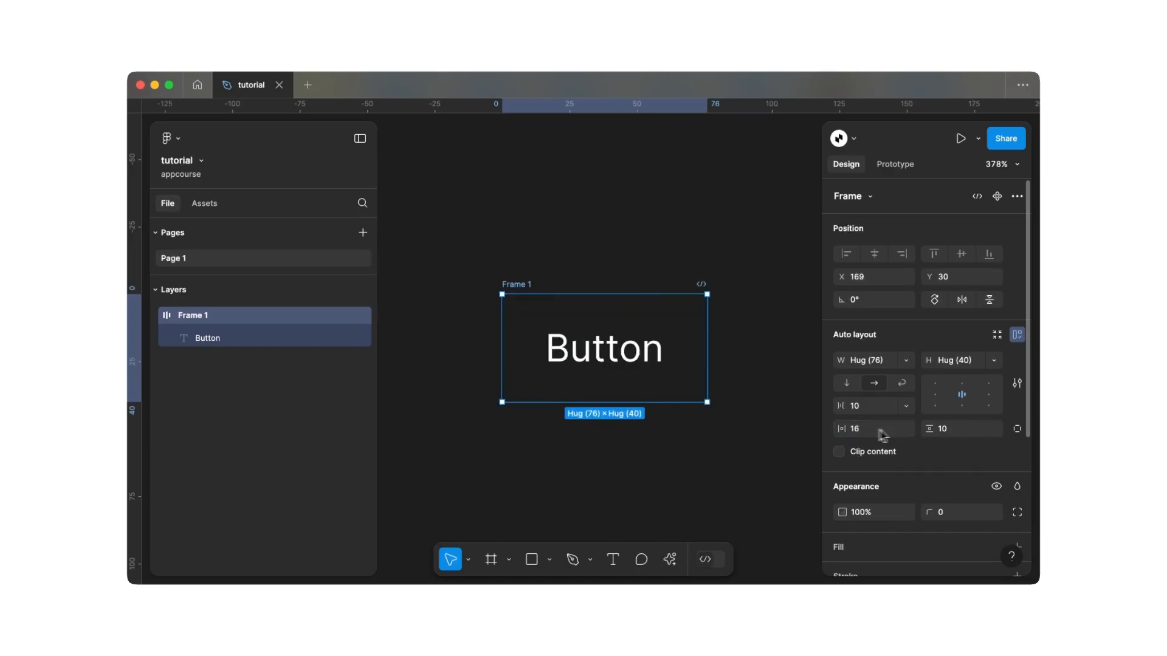
pyautogui.click(952, 430)
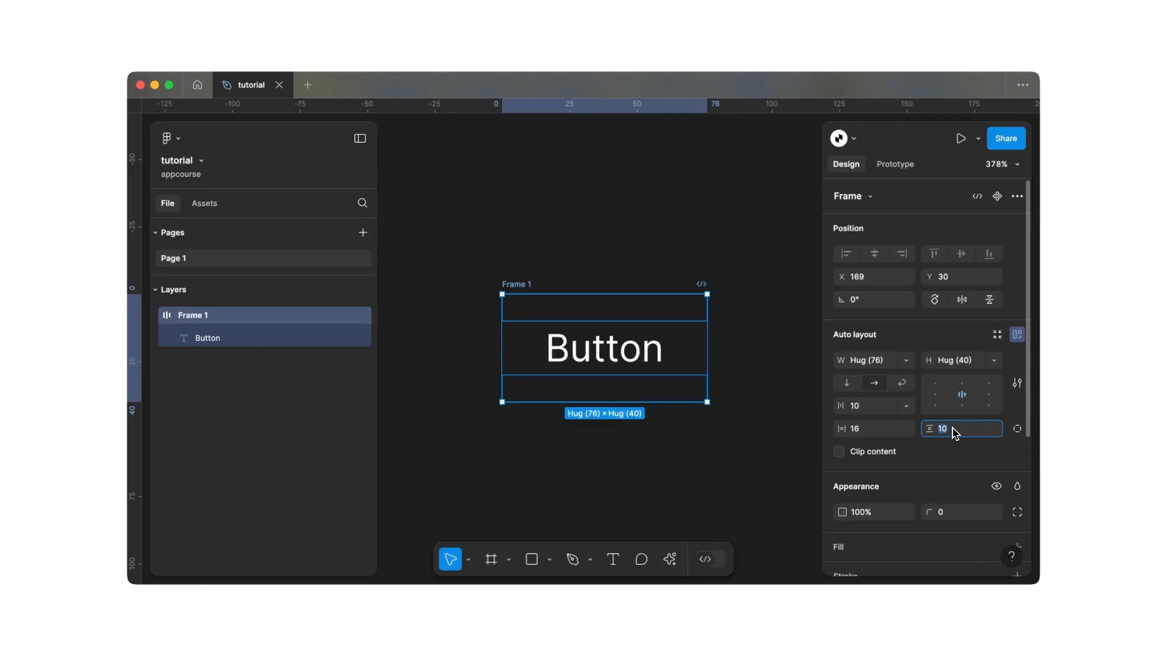
pyautogui.write('8')
pyautogui.press('Return')
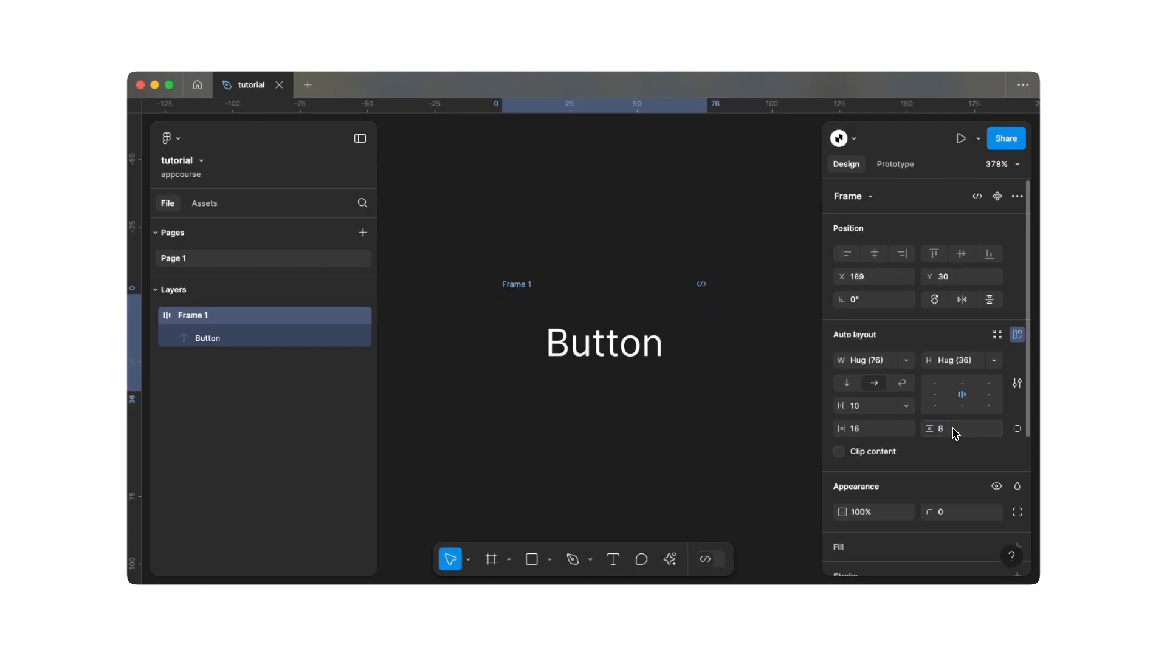
# - Set the frame's corner radius to 8
pyautogui.scroll(-3, 954, 443)
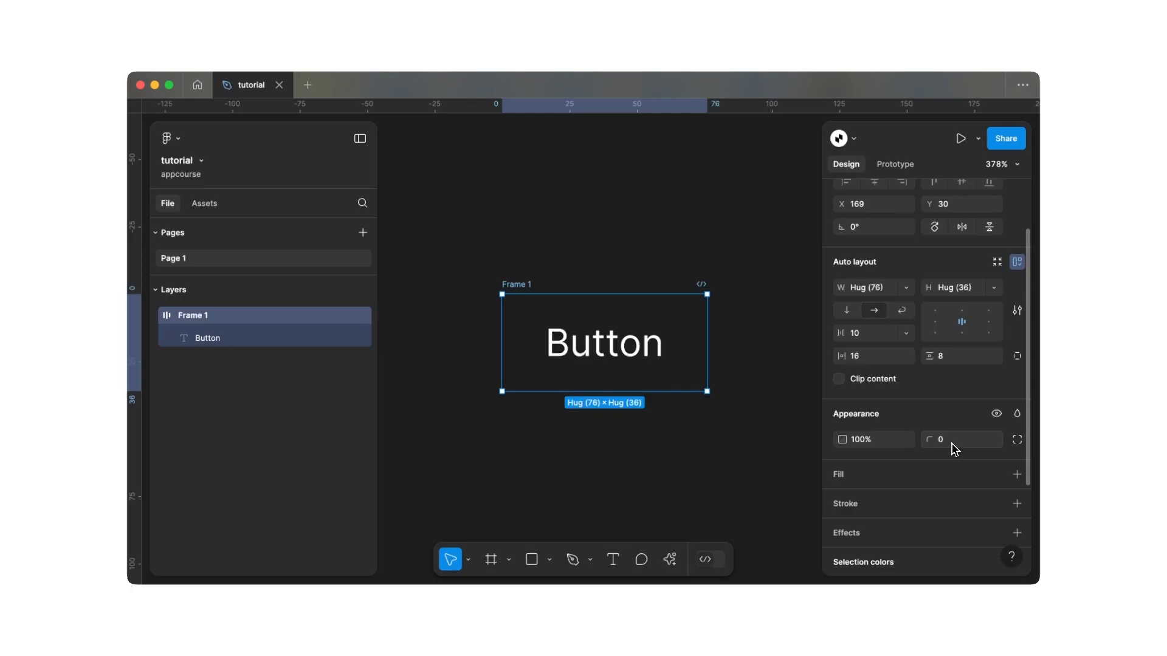
pyautogui.click(952, 449)
pyautogui.press('Return')
# - Add a solid fill to the frame and set its color to the red B53434
pyautogui.scroll(-1, 954, 449)
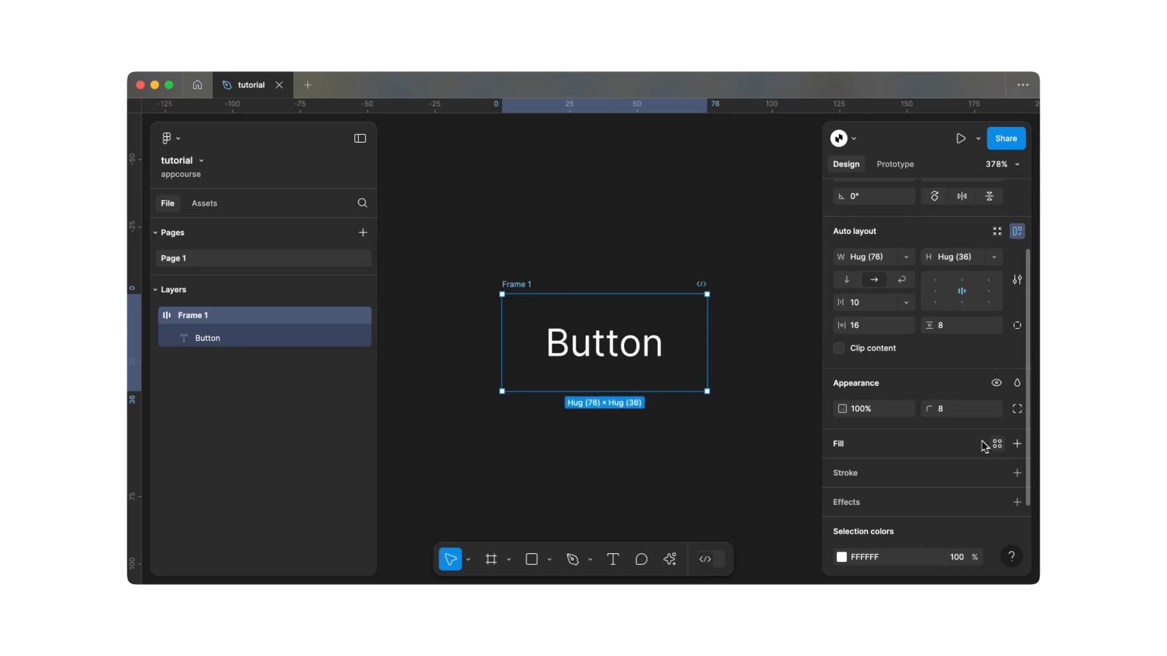
pyautogui.click(1016, 444)
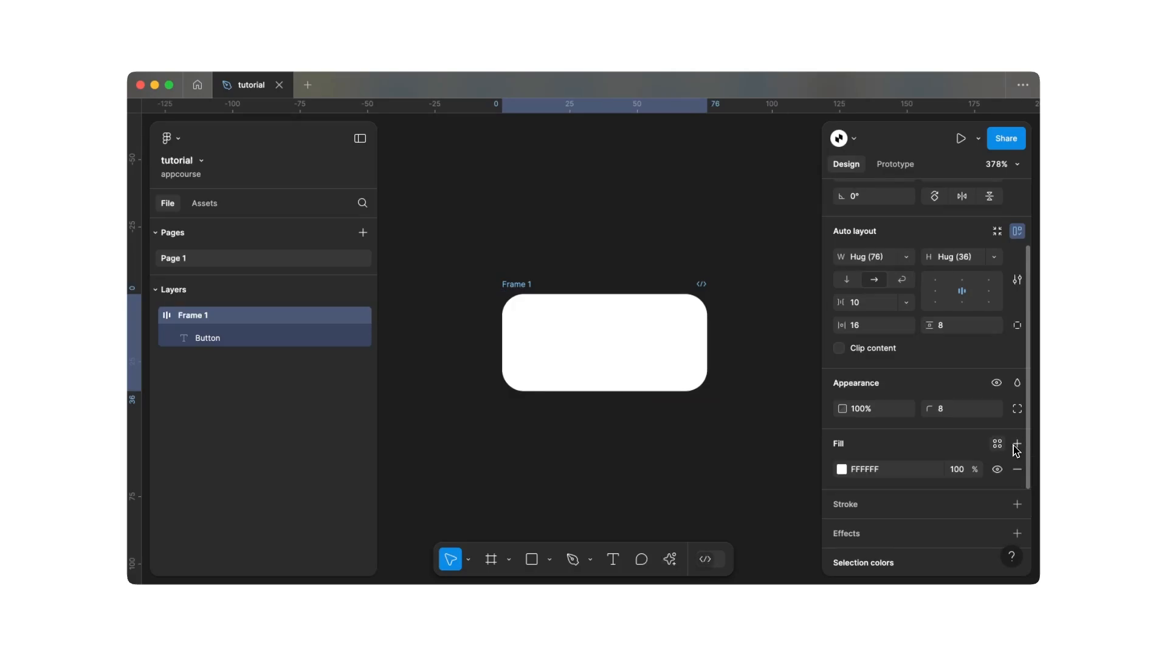
pyautogui.hscroll(1, 778, 424)
pyautogui.scroll(-1, 778, 424)
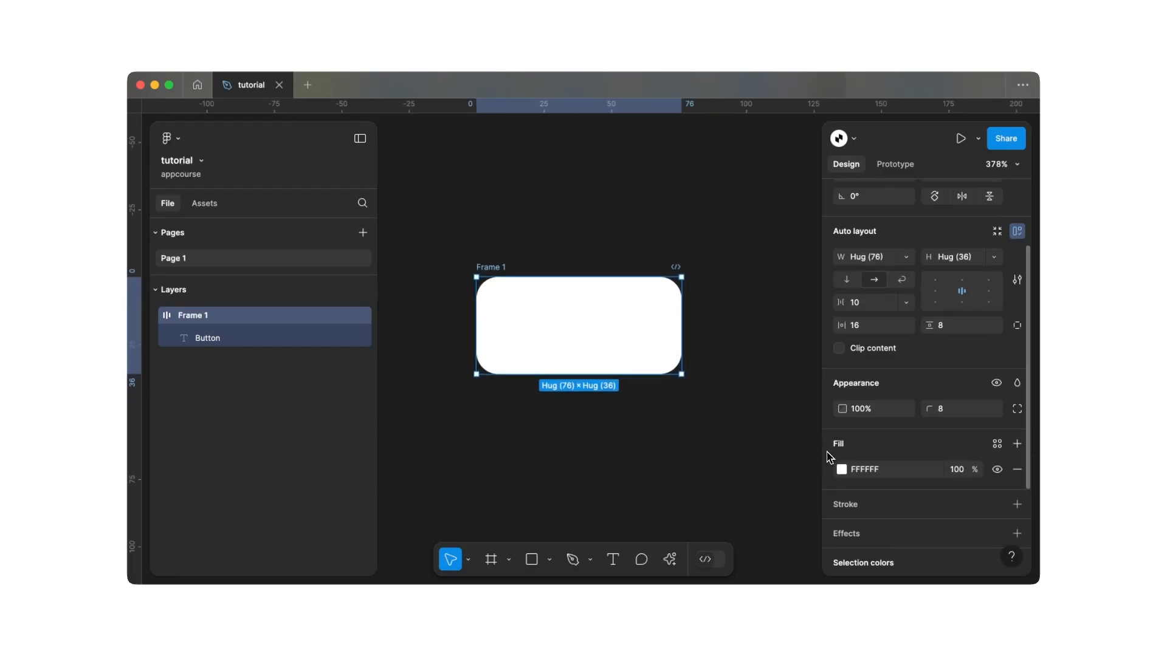
pyautogui.click(841, 469)
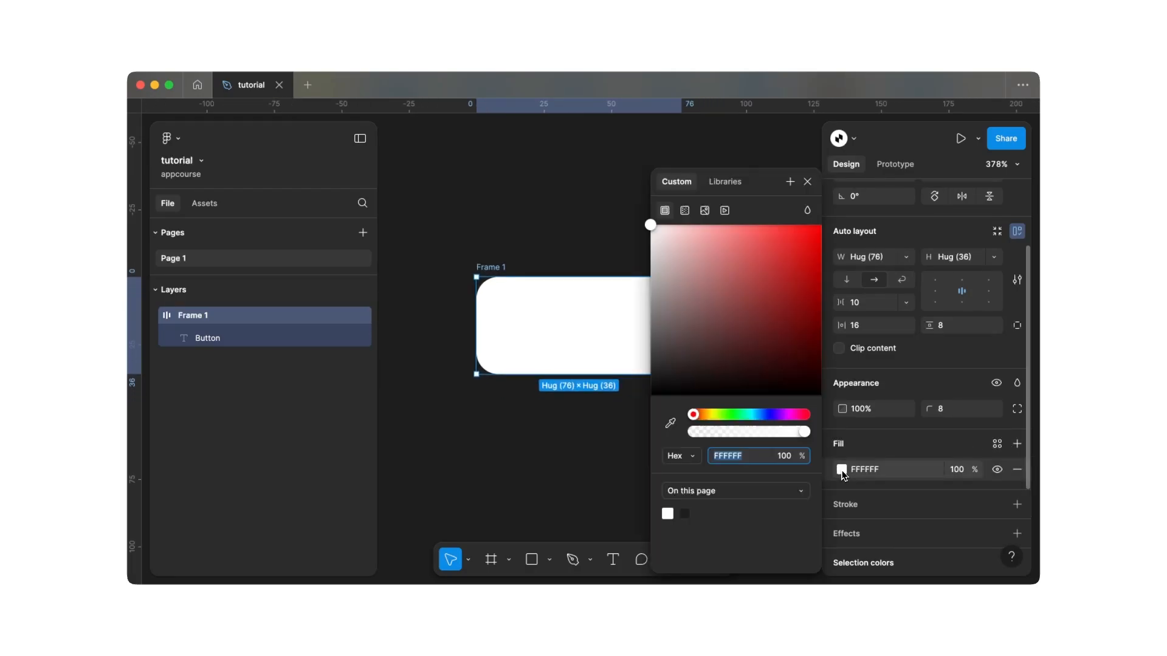
pyautogui.hscroll(2, 634, 403)
pyautogui.scroll(1, 634, 403)
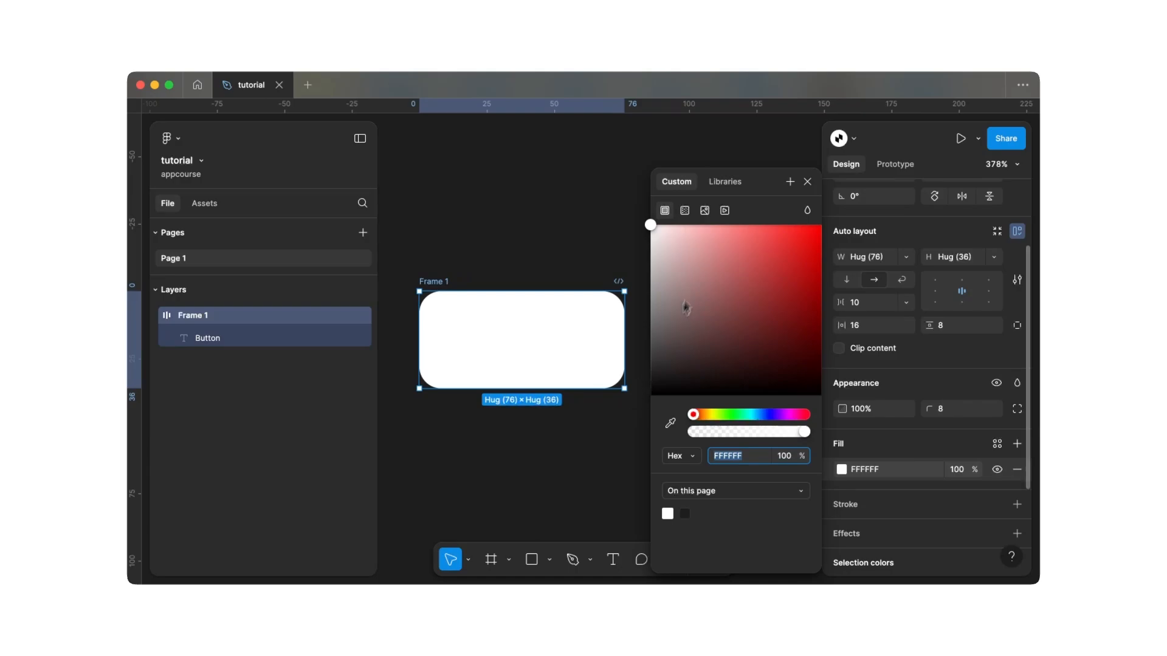
pyautogui.moveTo(710, 247); pyautogui.dragTo(773, 283)
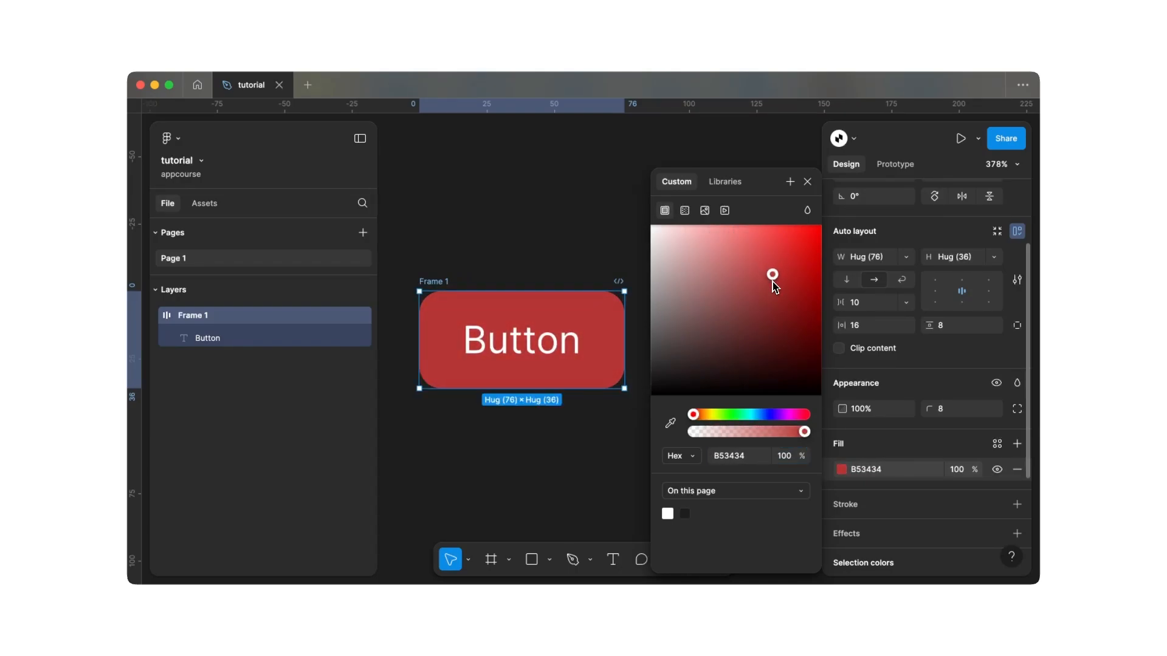
pyautogui.click(807, 182)
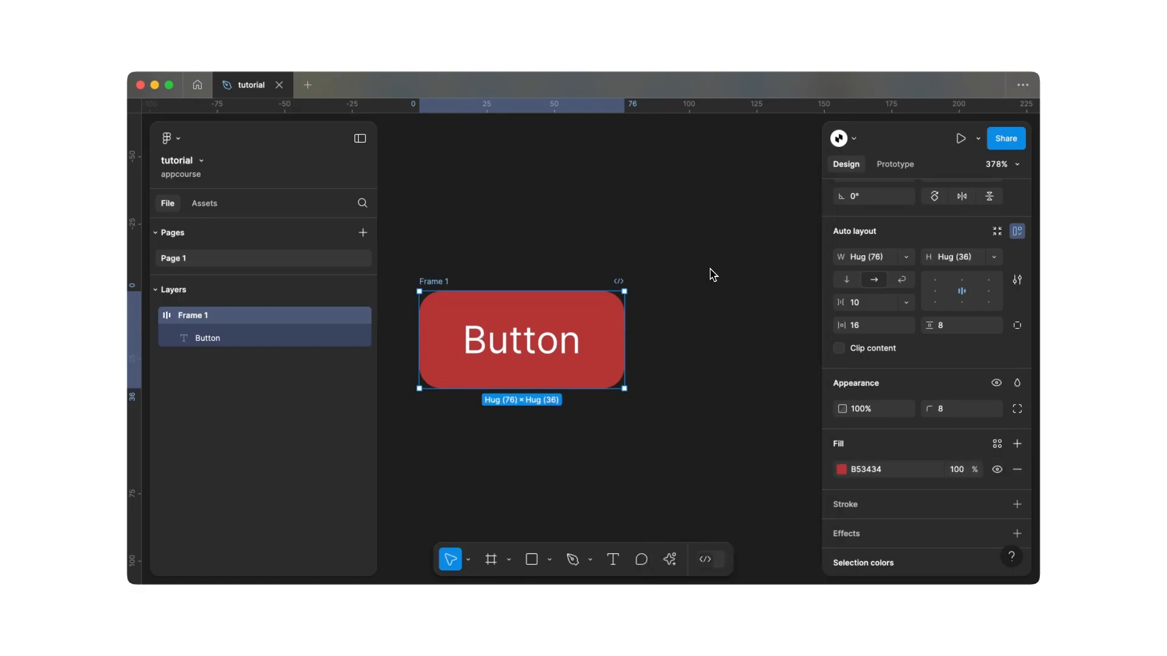
# - Choose the Inter font for the "Button" text and set its size to 16
pyautogui.scroll(-1, 705, 279)
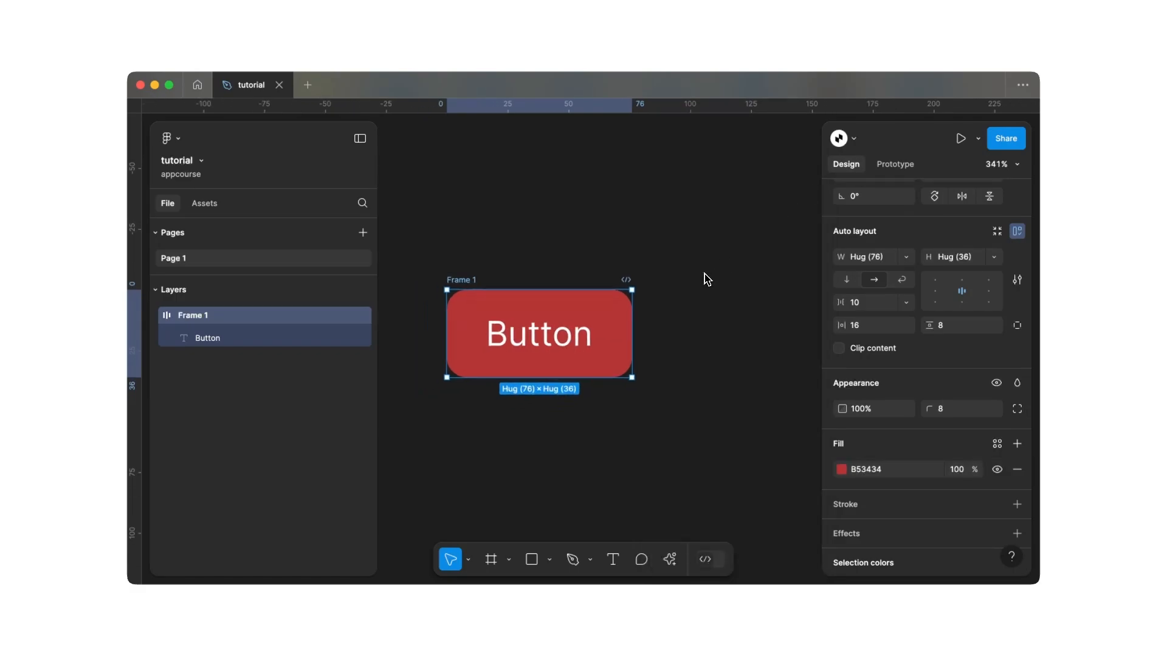
pyautogui.click(555, 335)
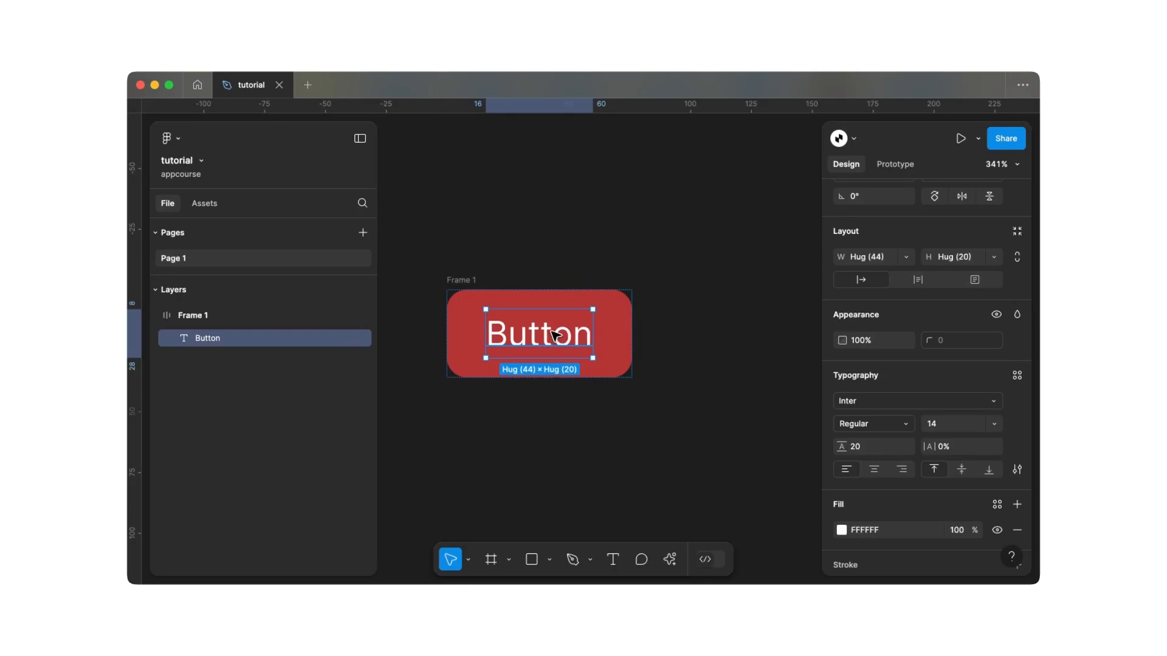
pyautogui.click(872, 405)
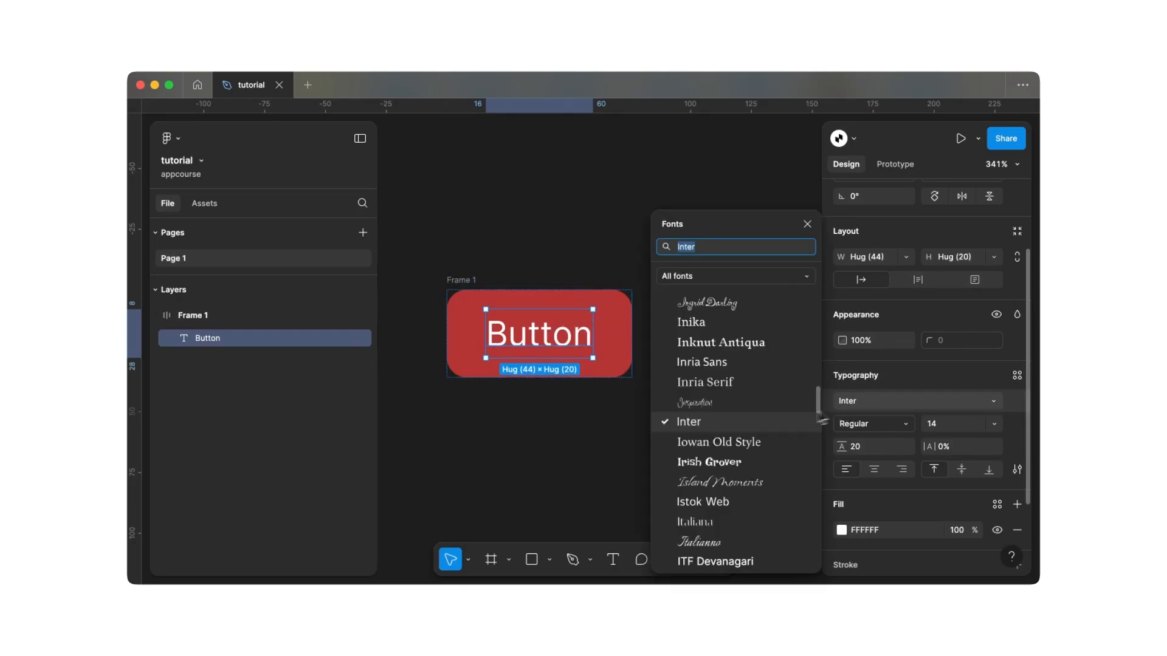
pyautogui.click(757, 428)
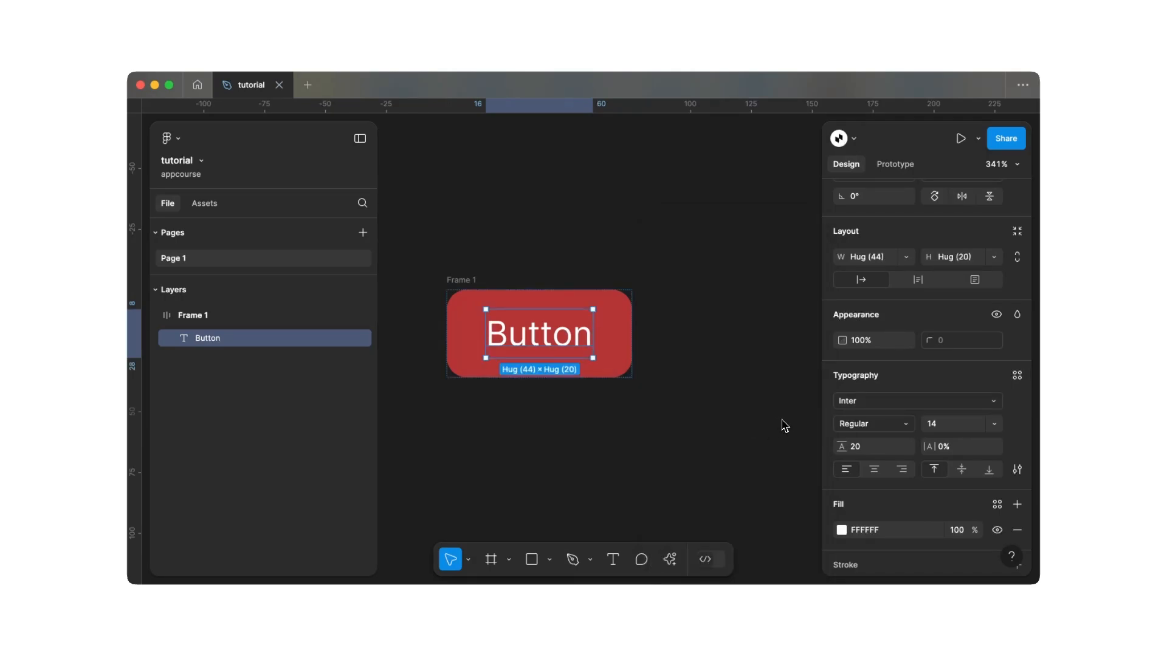
pyautogui.click(941, 429)
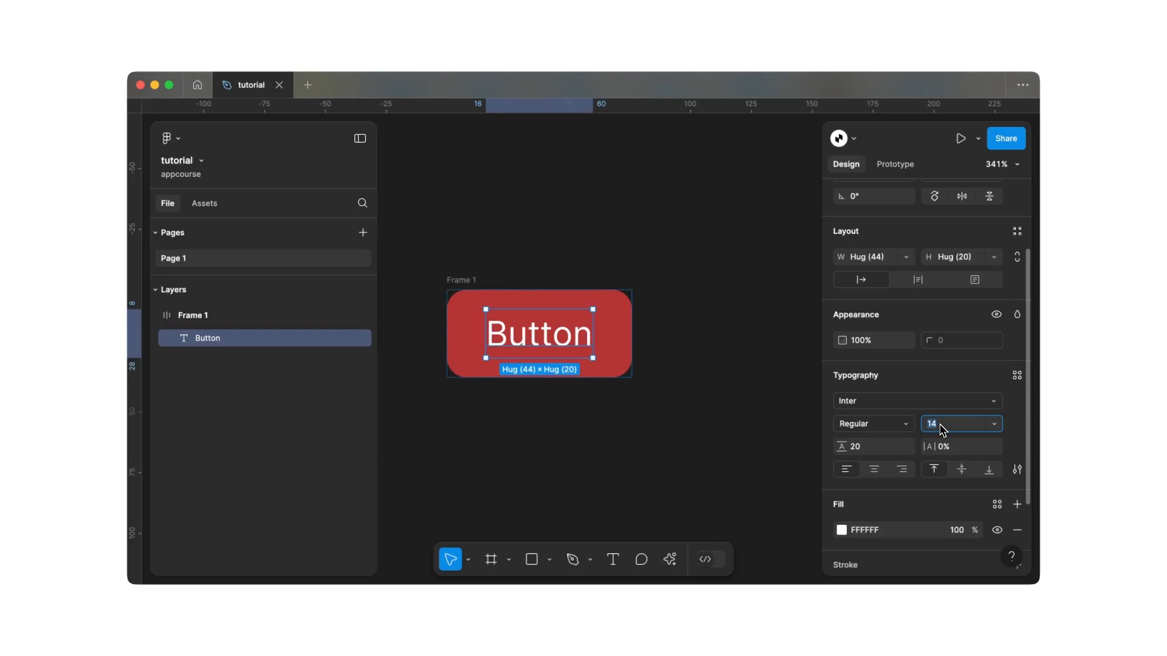
pyautogui.write('16')
pyautogui.press('Return')
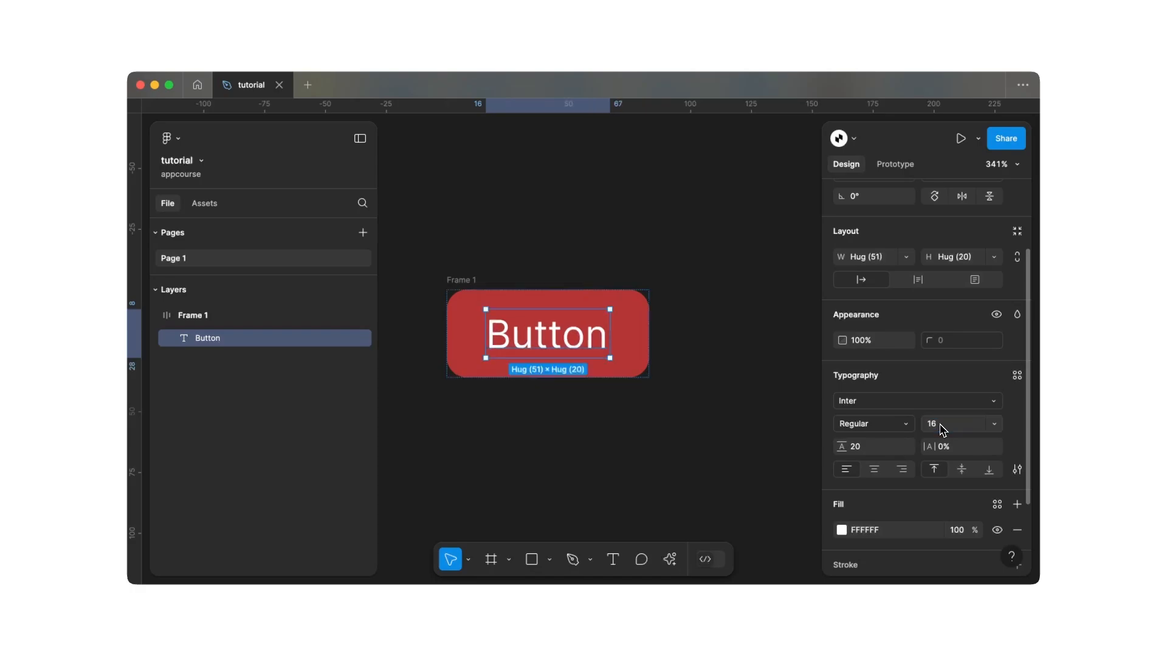
# - Set the "Button" text's line height to 24 and its weight to Semi Bold
pyautogui.click(870, 450)
pyautogui.write('24')
pyautogui.press('Return')
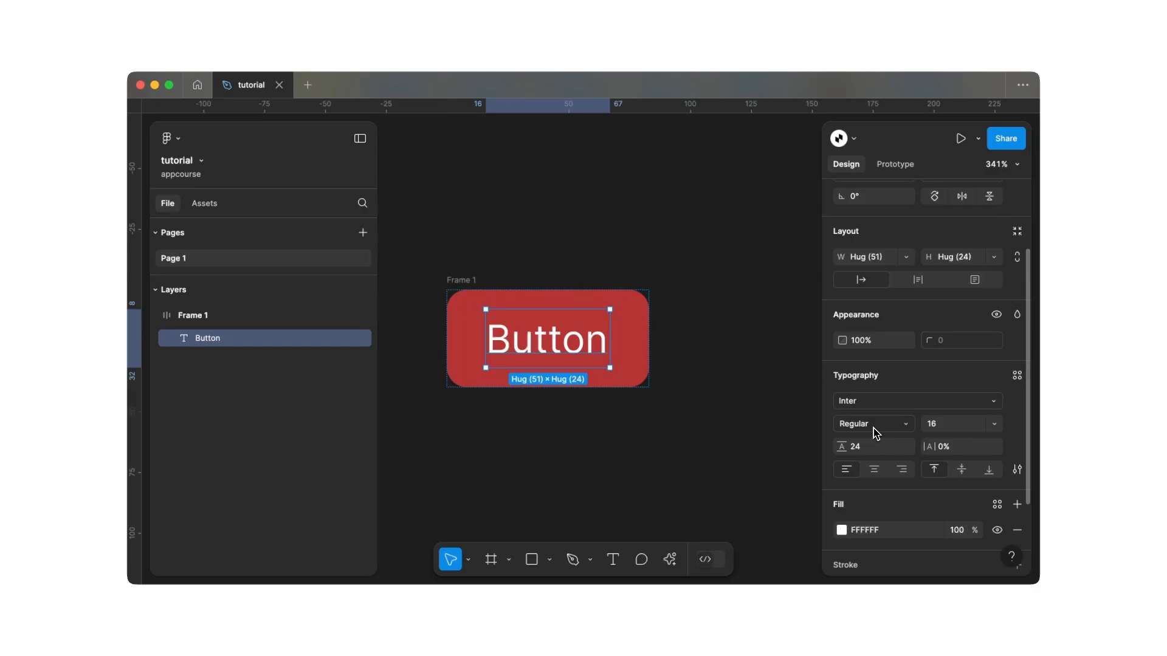
pyautogui.click(874, 429)
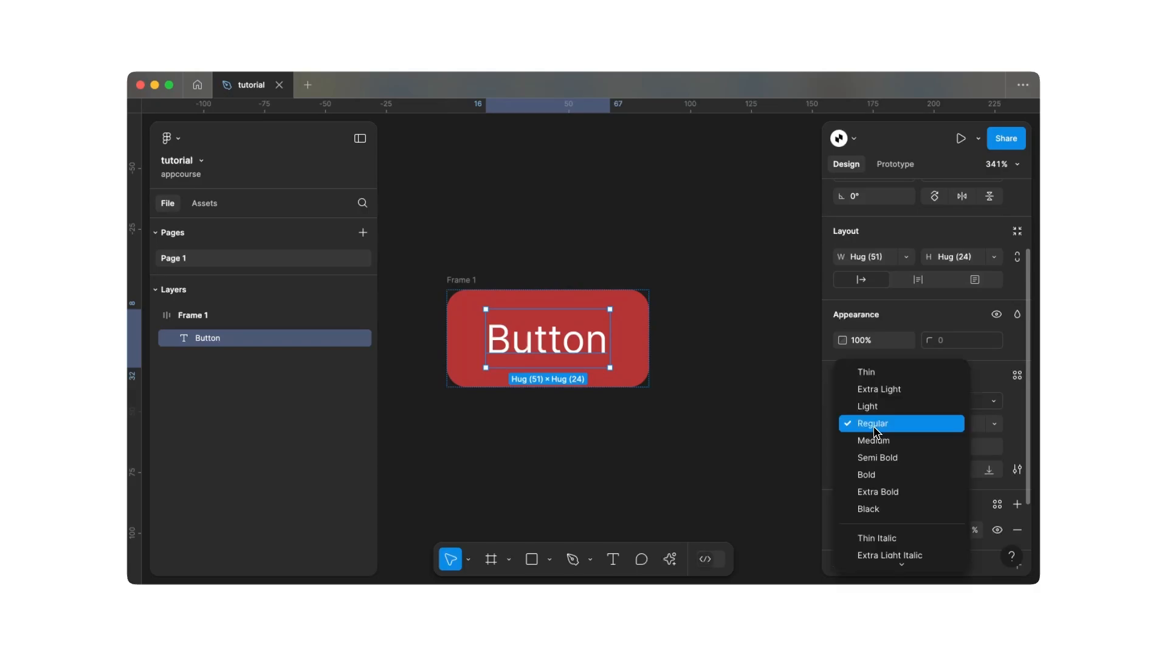
pyautogui.click(873, 461)
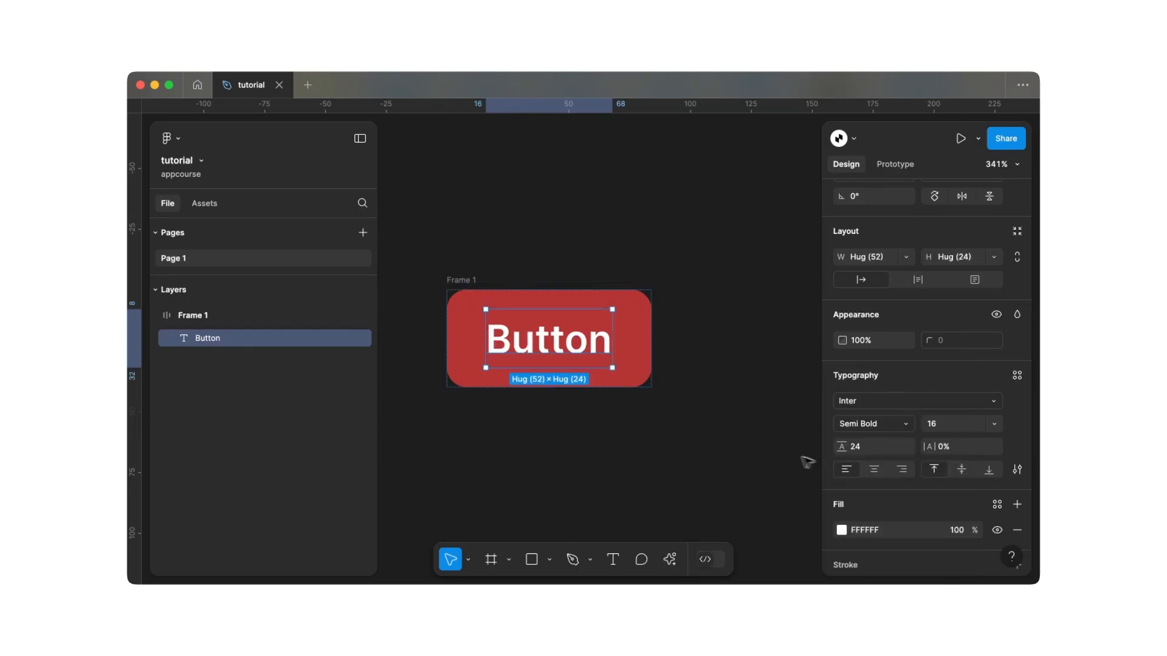
pyautogui.click(729, 445)
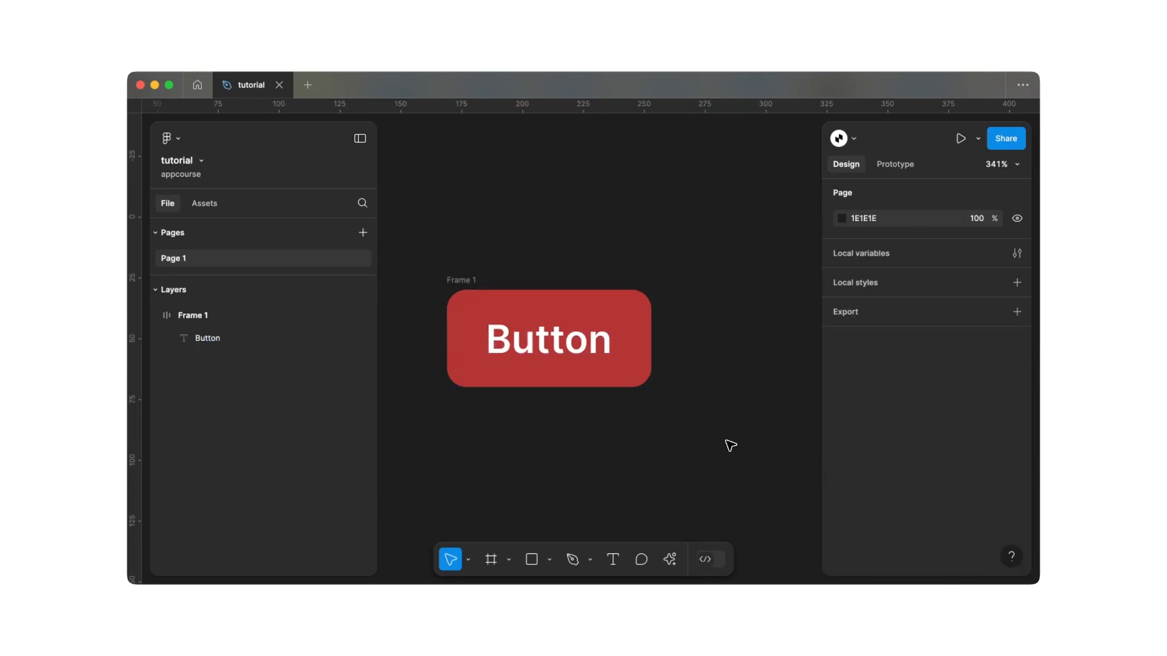
# - Duplicate the red button Frame 1 by copying and pasting it
pyautogui.click(462, 282)
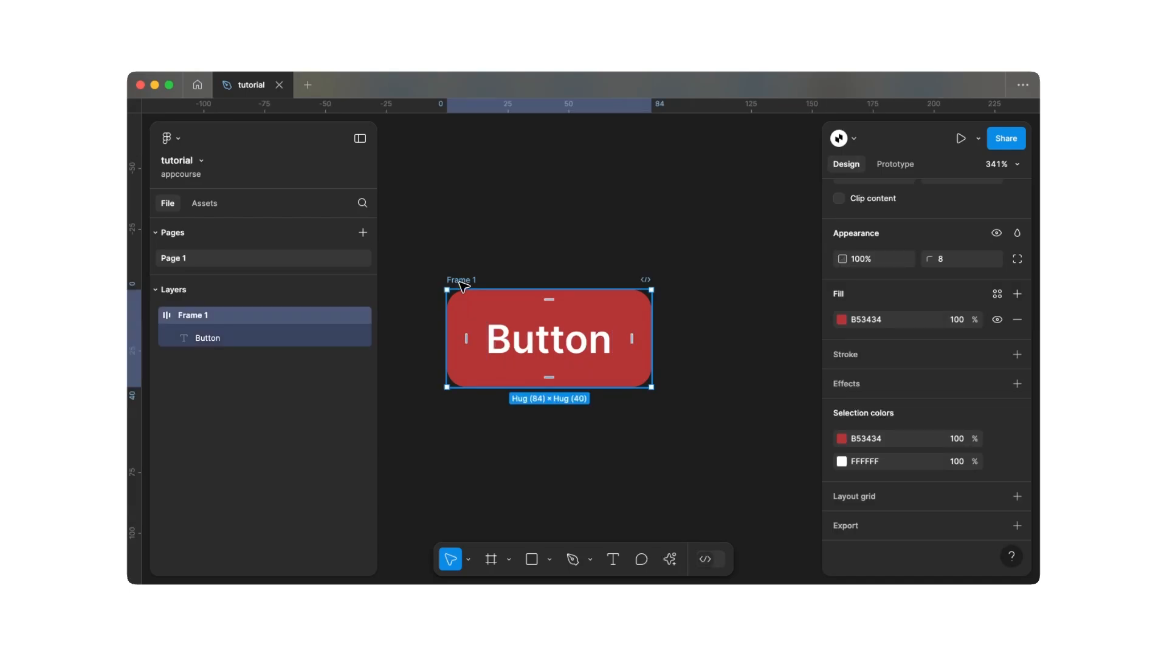
pyautogui.press('super+c')
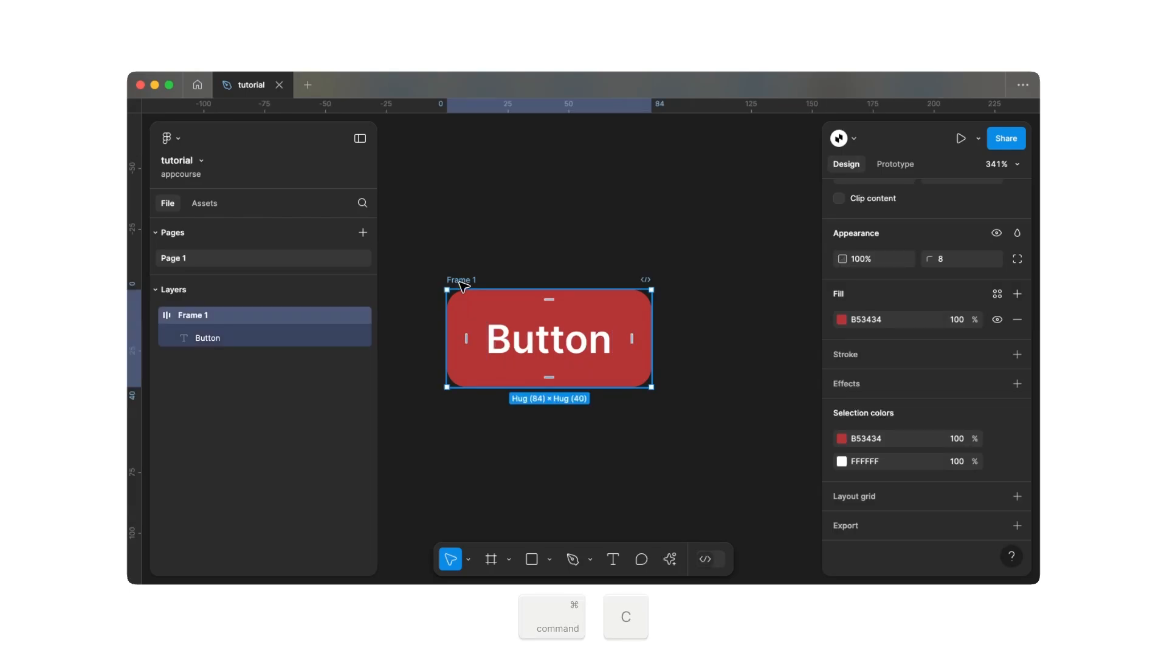
pyautogui.press('super+v')
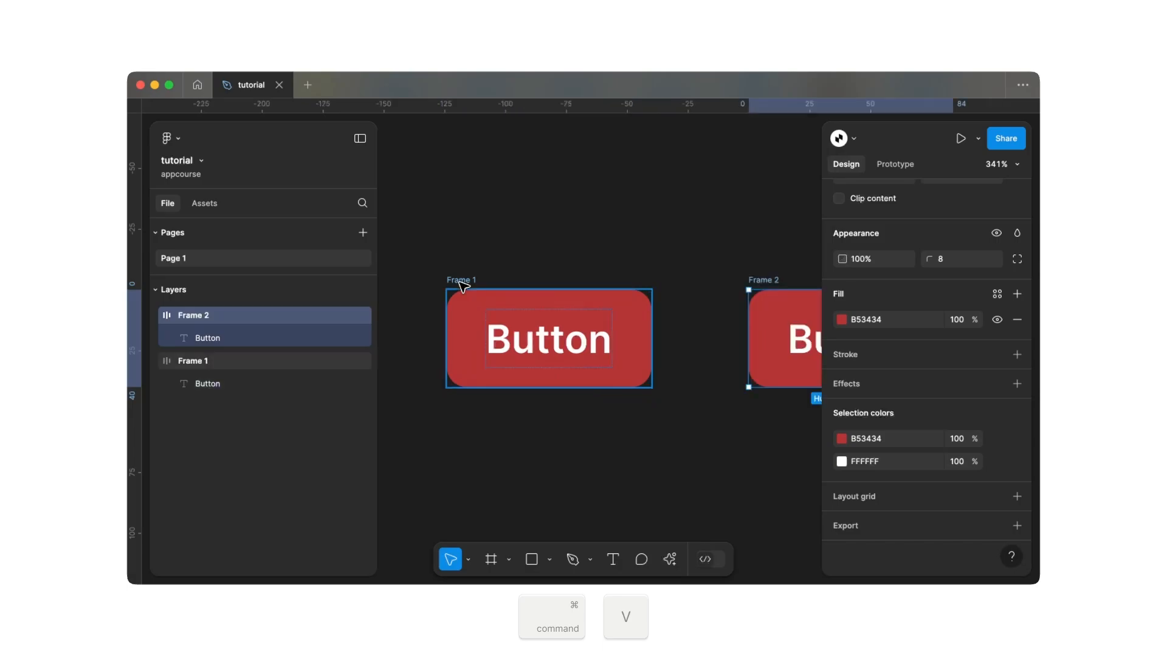
pyautogui.scroll(-3, 462, 285)
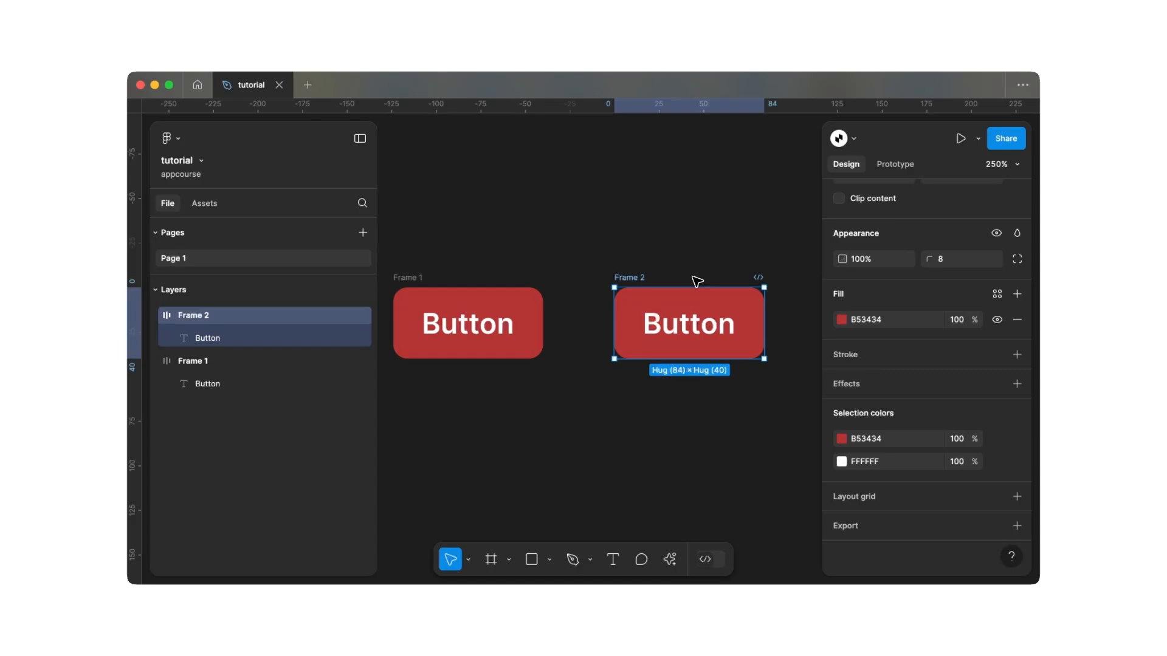
# - Darken the fill of the copied button Frame 2 to the deep red 7D1F1F
pyautogui.click(841, 320)
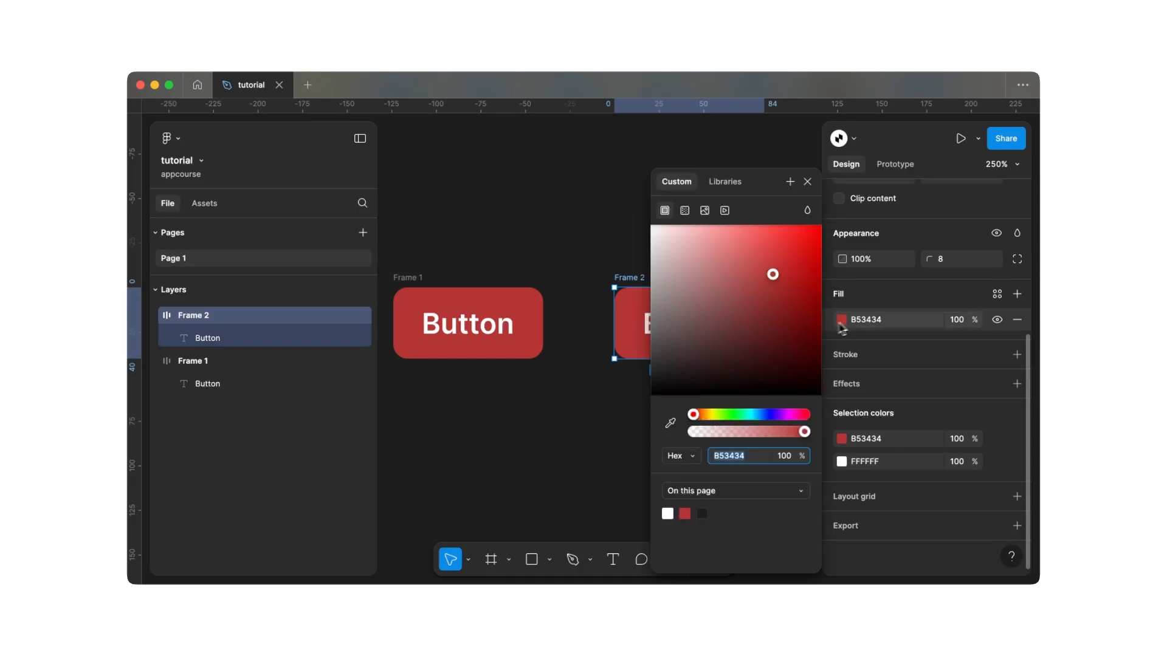
pyautogui.moveTo(771, 284); pyautogui.dragTo(783, 324)
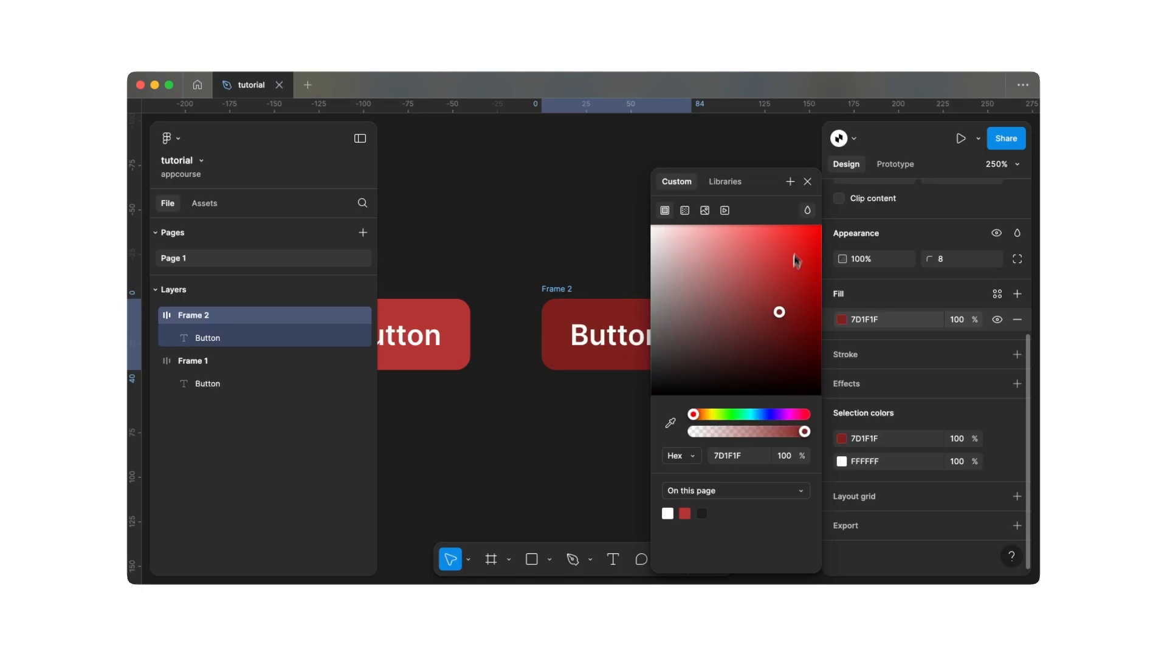
pyautogui.click(808, 183)
pyautogui.click(625, 268)
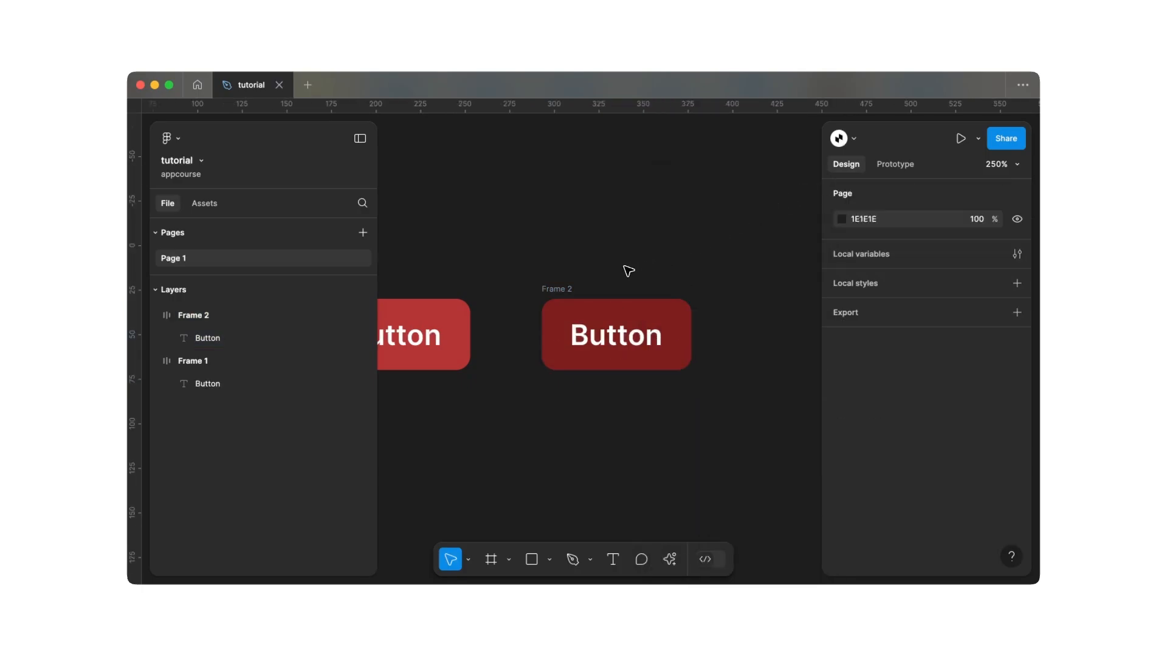
# - Duplicate Frame 1 and place the copy directly below it, left-aligned with the original
pyautogui.hscroll(-2, 629, 271)
pyautogui.hscroll(-3, 629, 271)
pyautogui.scroll(1, 630, 271)
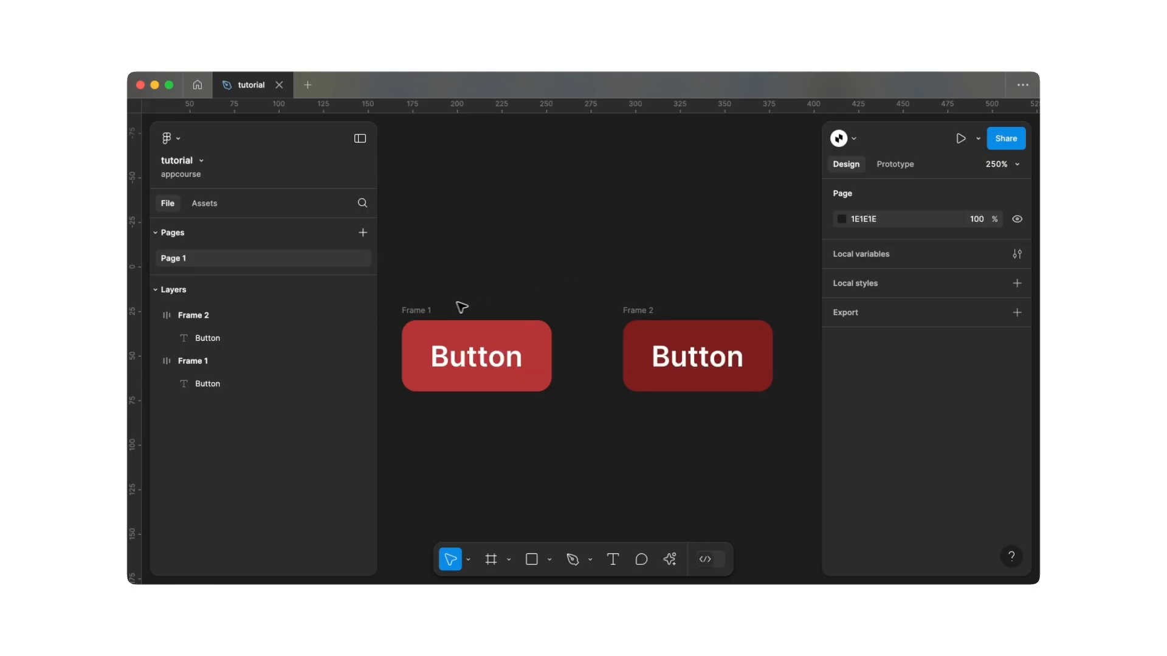
pyautogui.click(432, 312)
pyautogui.press('super+d')
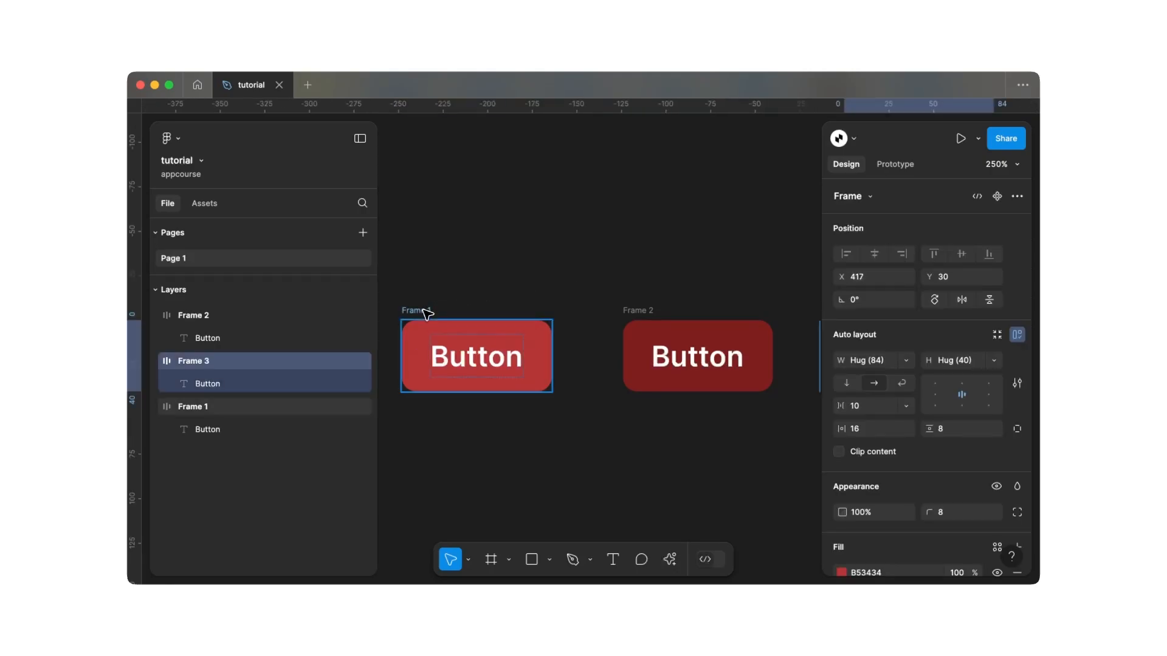
pyautogui.scroll(-3, 540, 323)
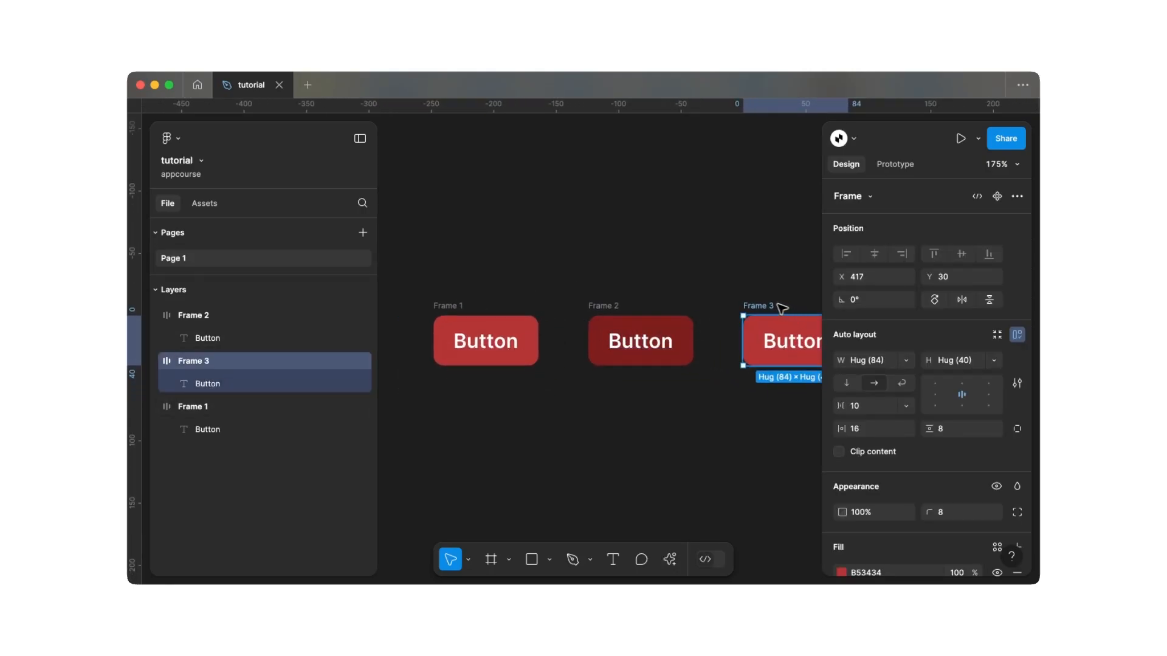
pyautogui.moveTo(770, 308); pyautogui.dragTo(461, 387)
pyautogui.scroll(4, 463, 387)
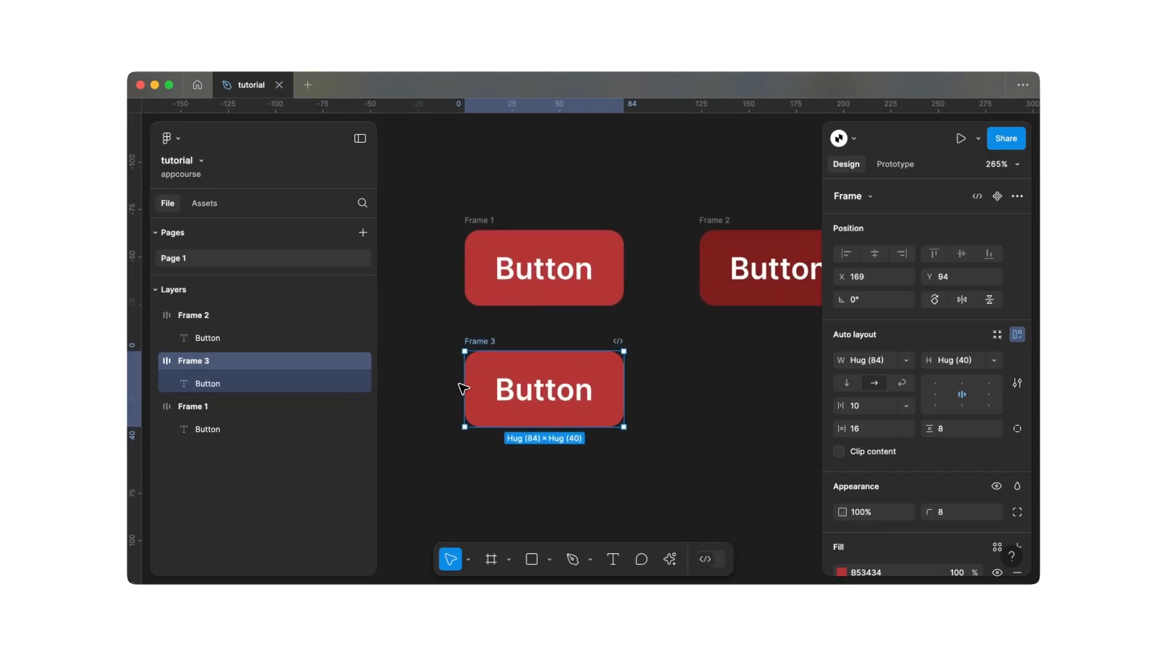
# - Set the horizontal padding of the lower button, Frame 3, to 8 and its vertical padding to 4
pyautogui.click(867, 434)
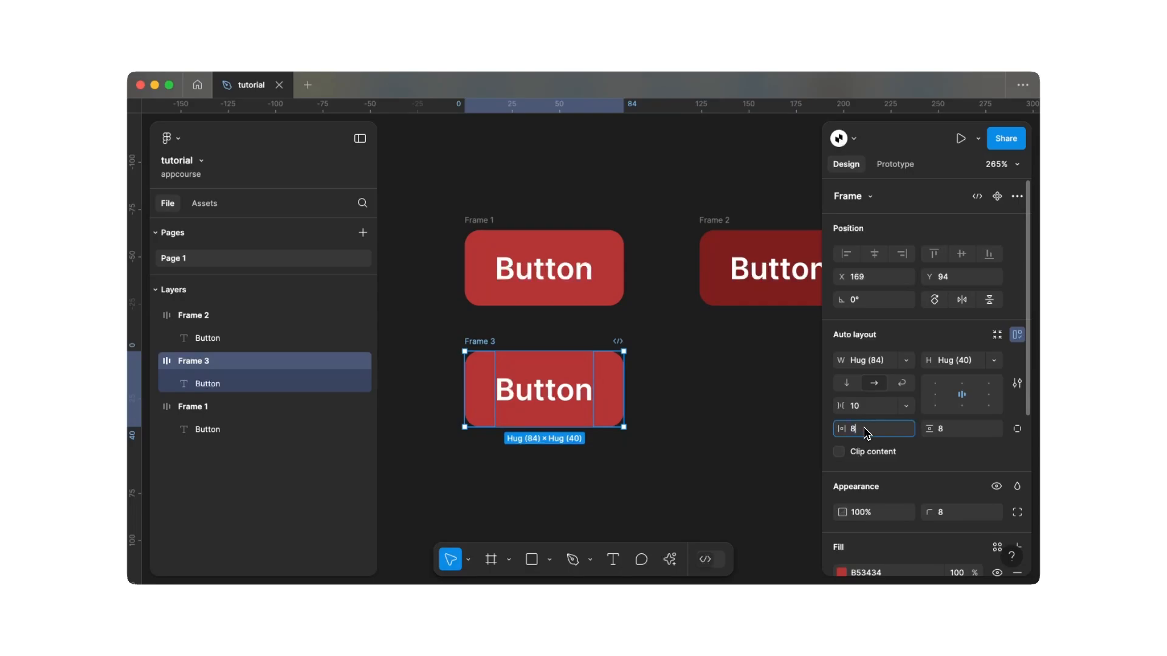
pyautogui.write('8')
pyautogui.press('Return')
pyautogui.click(962, 436)
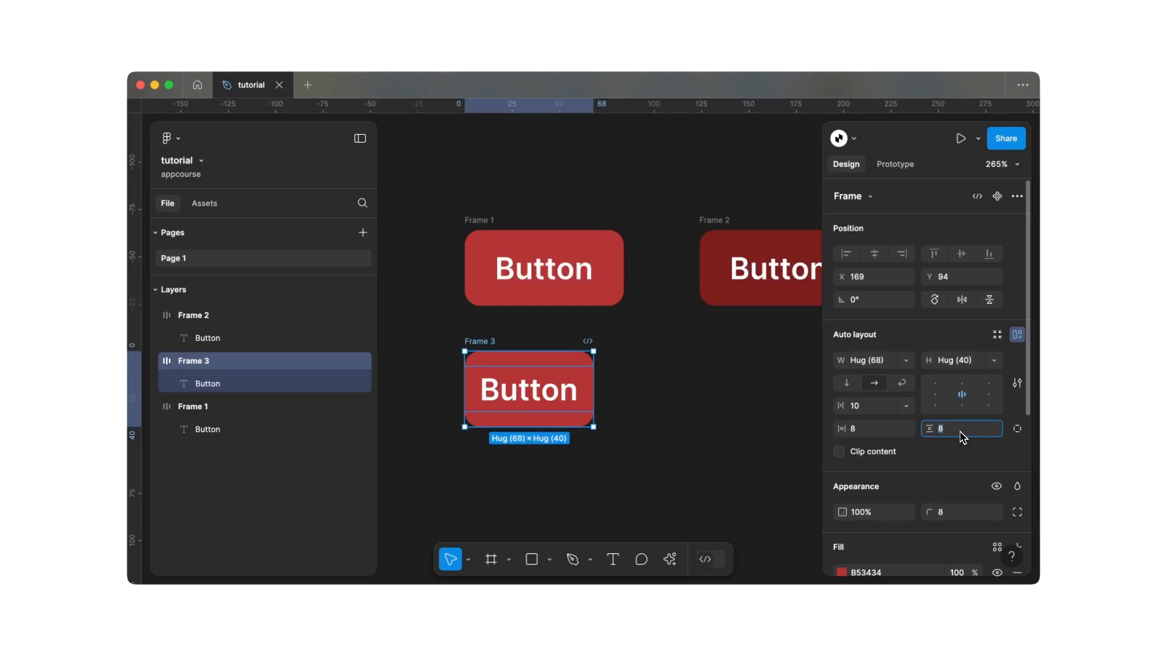
pyautogui.press('Return')
# - Set Frame 3's corner radius to 4
pyautogui.scroll(-3, 963, 435)
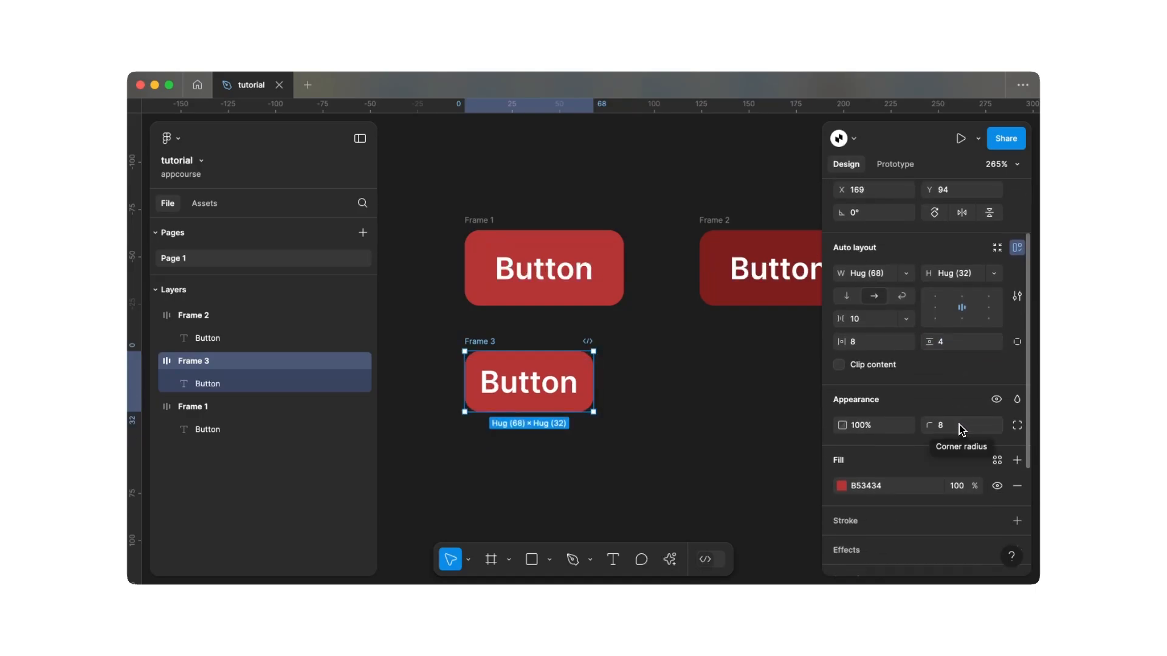
pyautogui.click(959, 428)
pyautogui.press('Return')
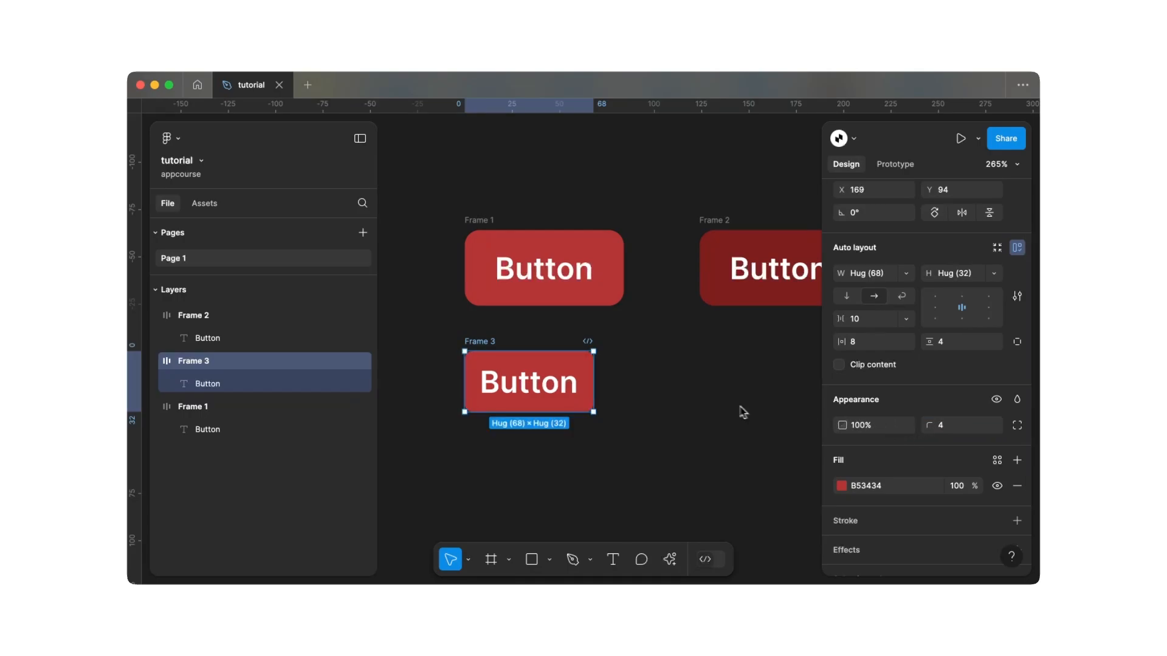
# - Set the font size of Frame 3's "Button" text to 12 and its line height to 16
pyautogui.hscroll(2, 656, 398)
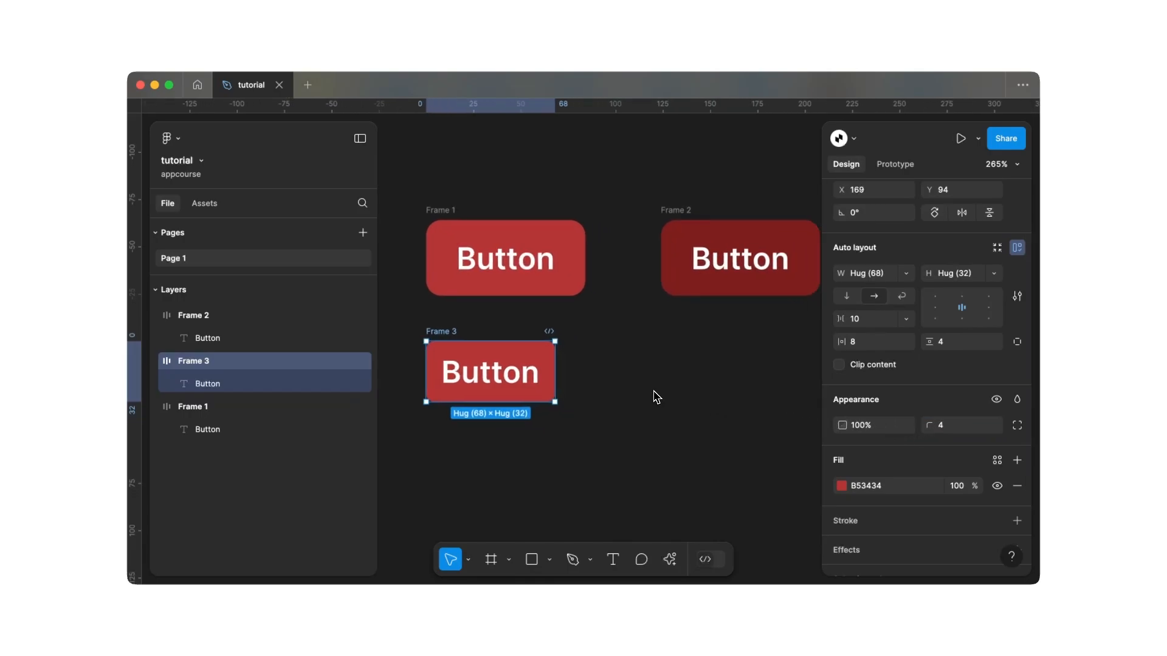
pyautogui.click(537, 386)
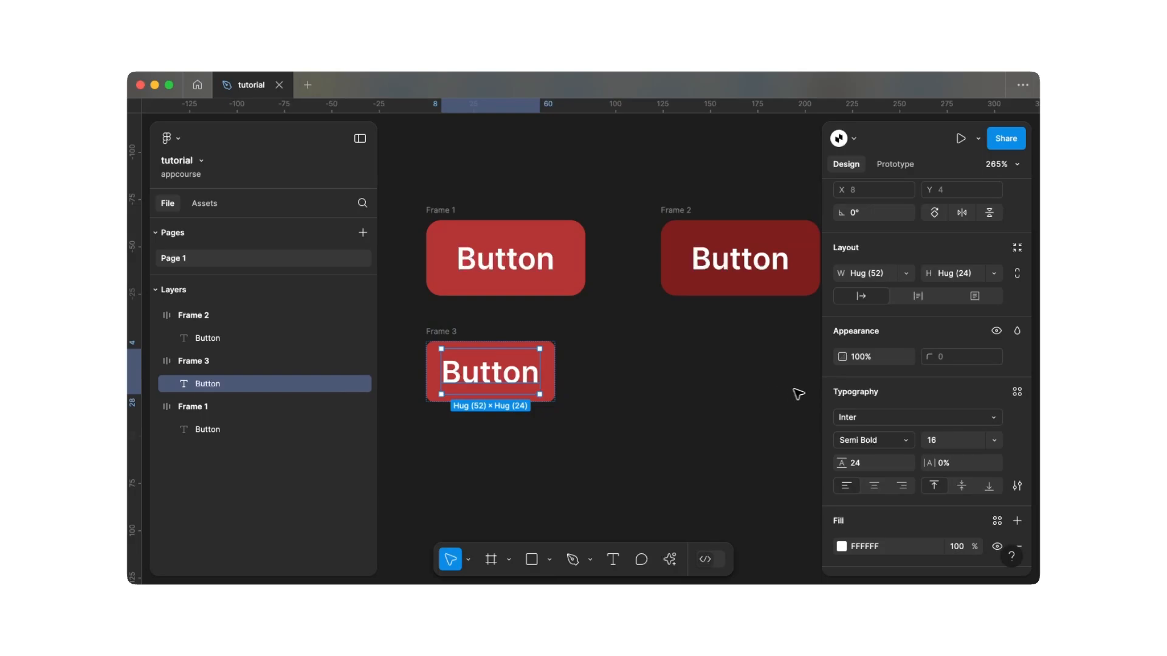
pyautogui.scroll(-2, 915, 410)
pyautogui.click(937, 396)
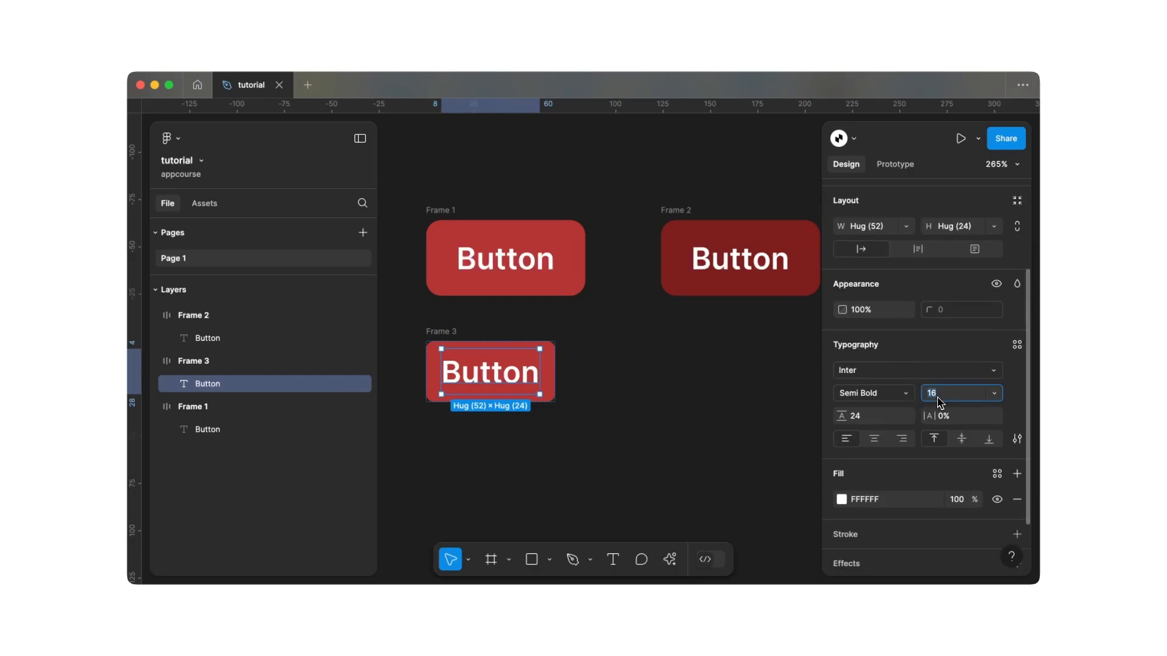
pyautogui.write('12')
pyautogui.press('Return')
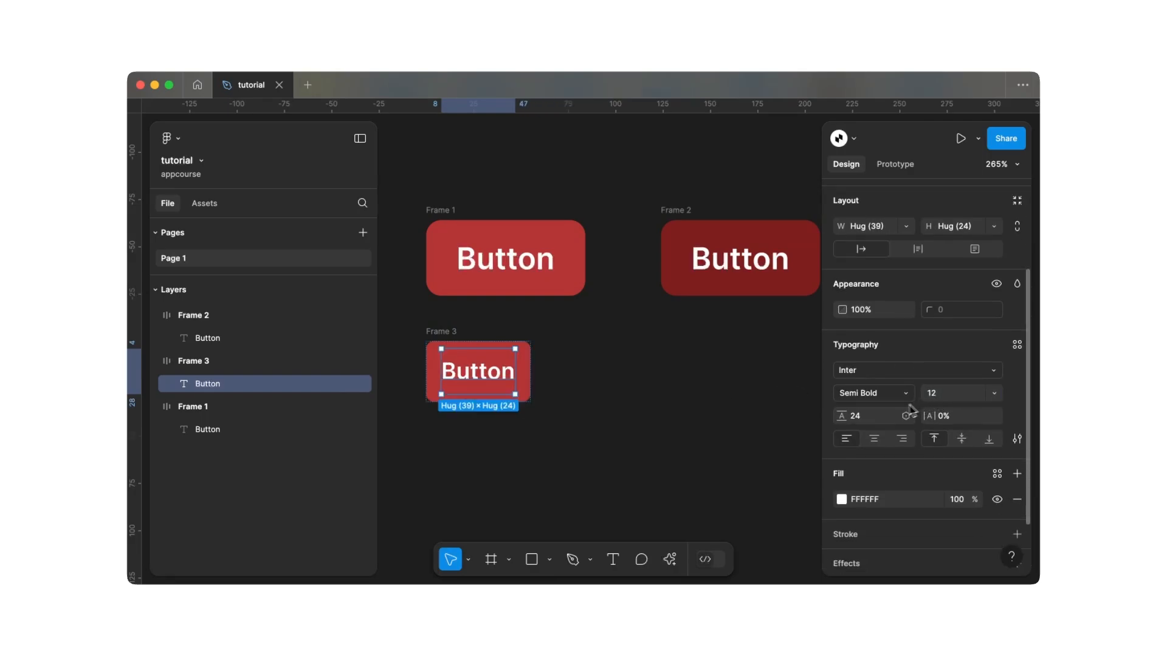
pyautogui.click(881, 416)
pyautogui.press('Return')
pyautogui.click(638, 398)
# - Duplicate the small button Frame 3 and place the copy below Frame 2, aligned with its left edge
pyautogui.scroll(-3, 641, 399)
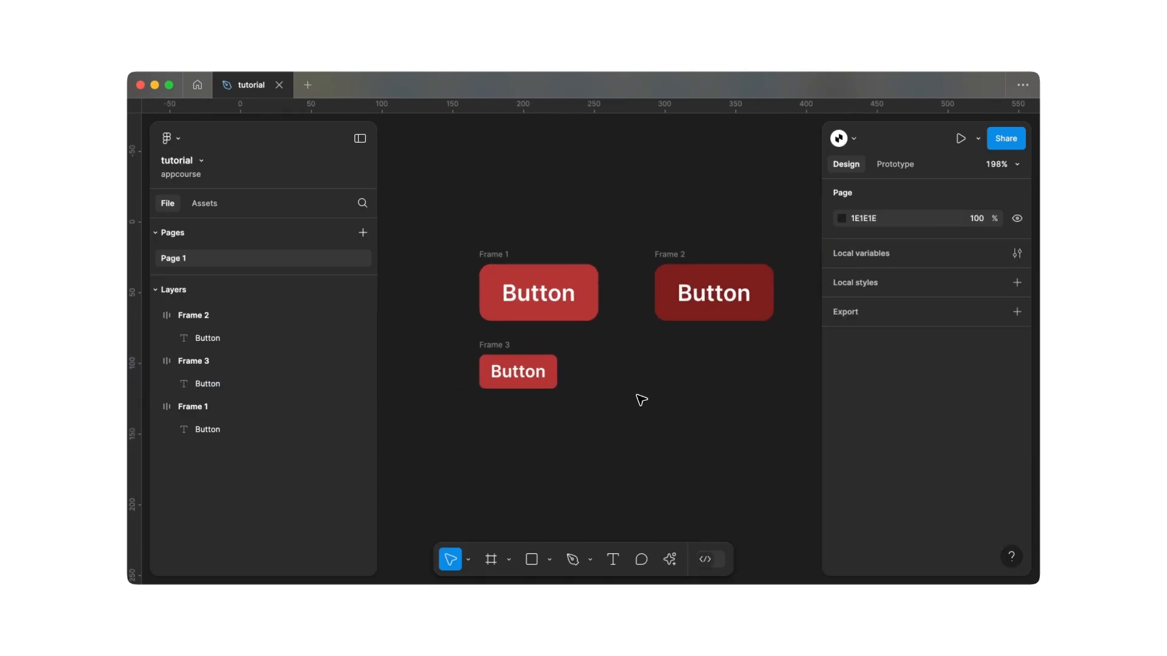
pyautogui.hscroll(1, 641, 399)
pyautogui.scroll(1, 641, 399)
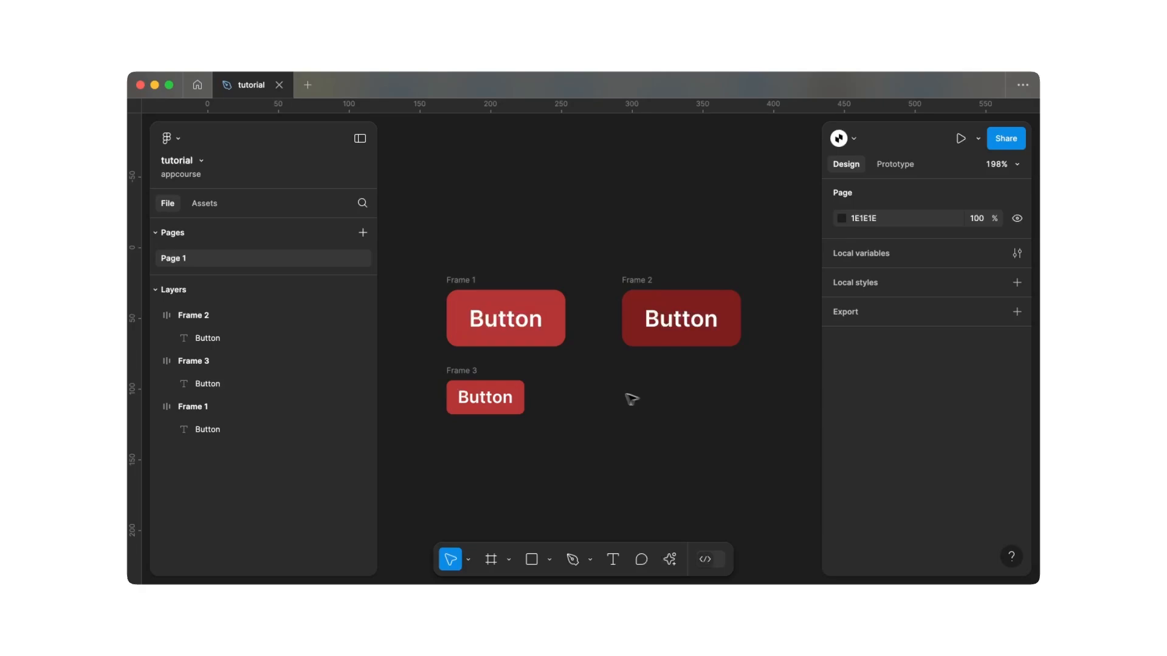
pyautogui.click(471, 375)
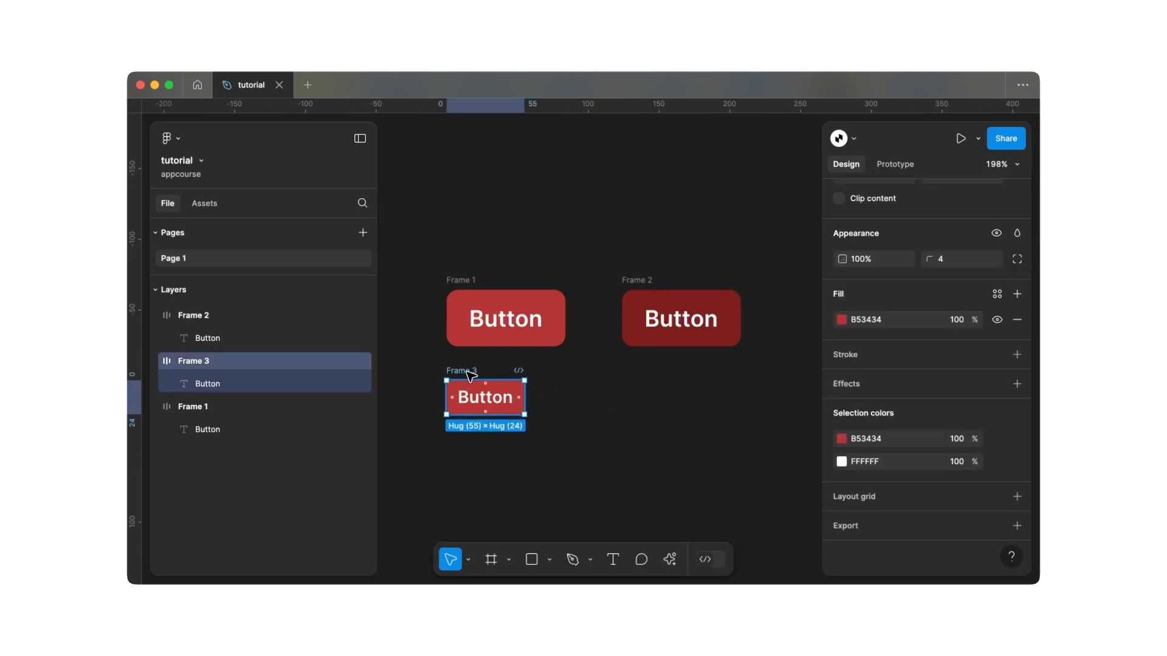
pyautogui.press('super+d')
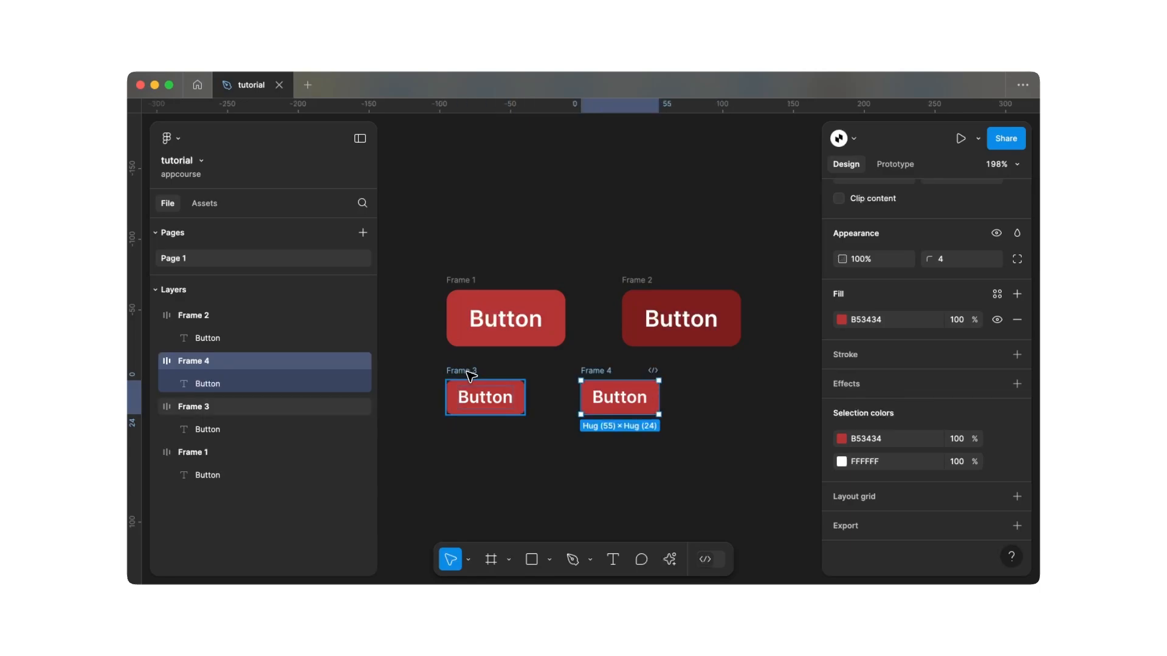
pyautogui.moveTo(586, 370); pyautogui.dragTo(628, 371)
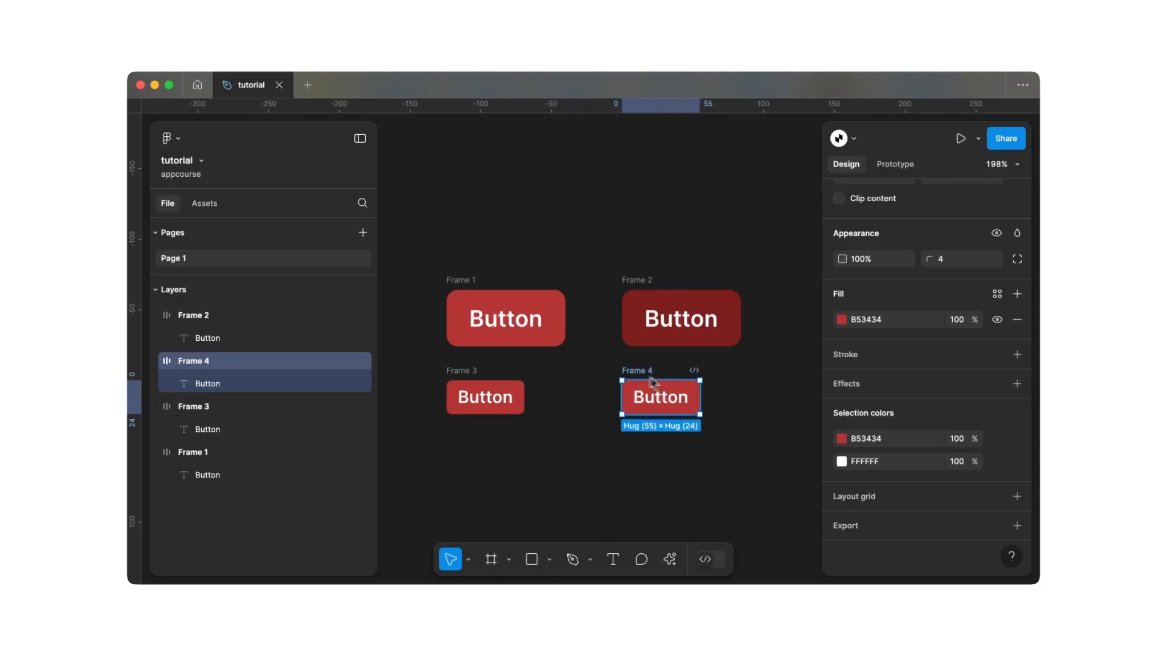
# - Recolor the small button Frame 4 with the dark red sampled from Frame 2 using the eyedropper
pyautogui.click(842, 438)
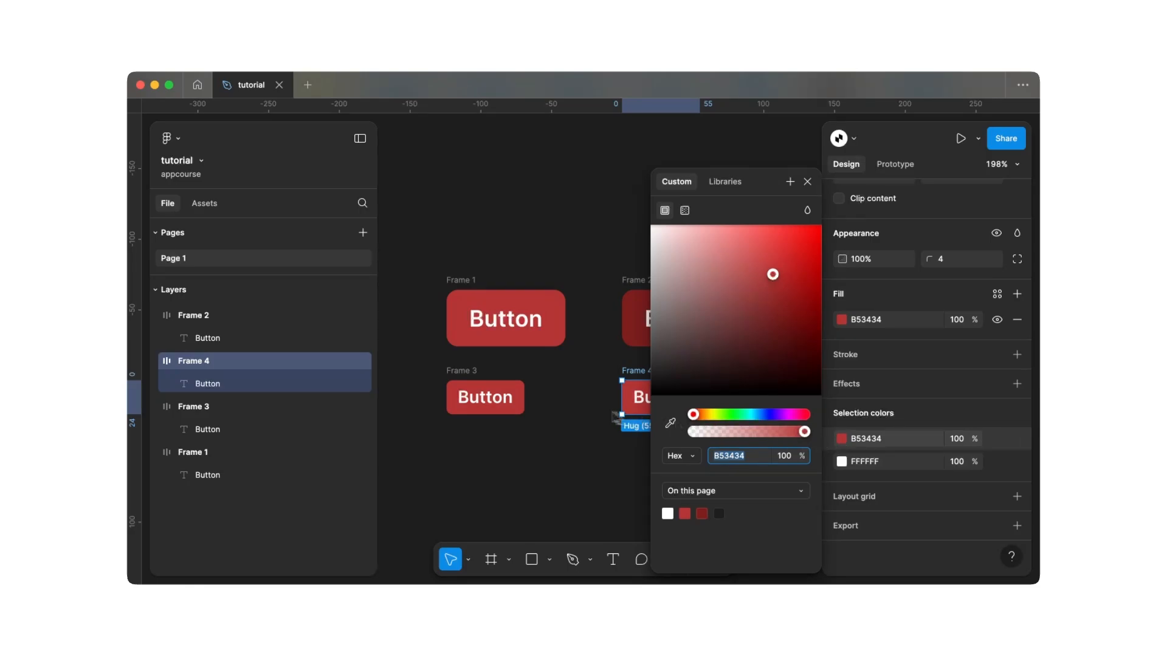
pyautogui.hscroll(3, 617, 419)
pyautogui.click(670, 423)
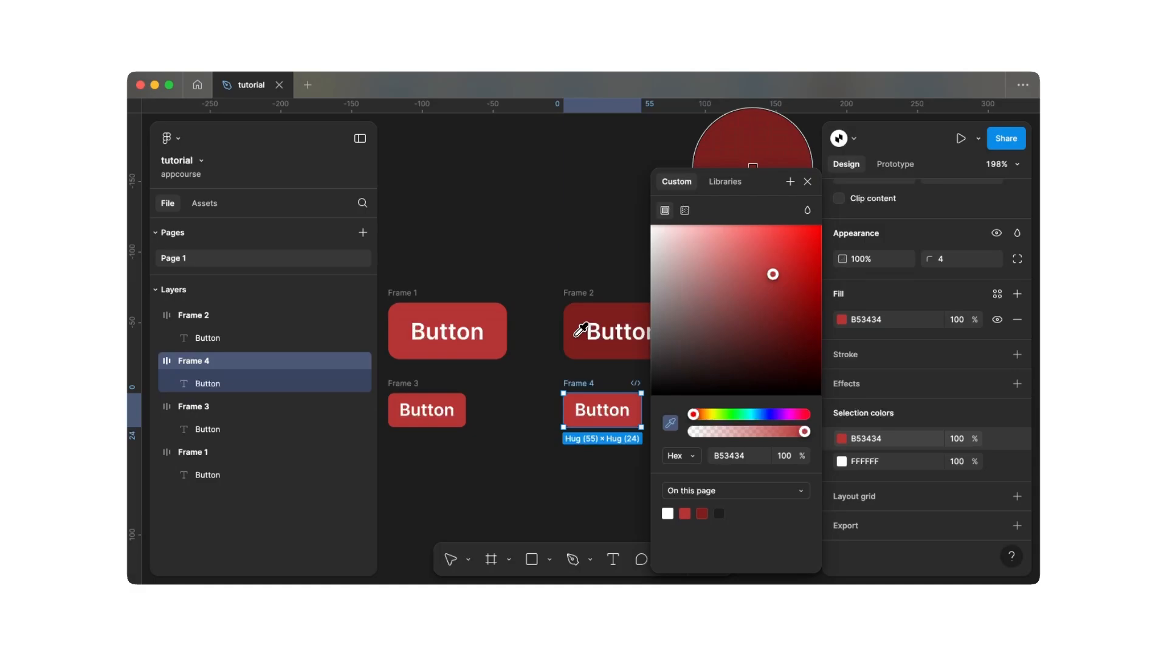
pyautogui.click(580, 330)
pyautogui.click(536, 325)
# - Duplicate the large red button Frame 1 and place the copy below Frame 3, aligned with its left edge
pyautogui.scroll(-1, 536, 325)
pyautogui.hscroll(-1, 536, 325)
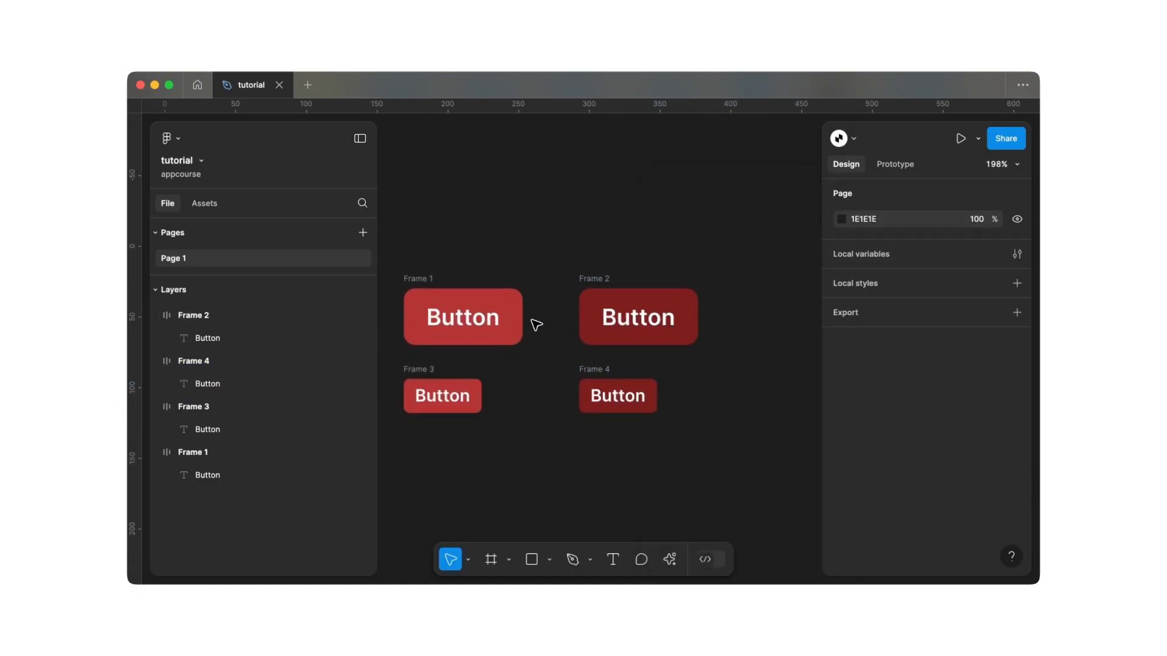
pyautogui.hscroll(-3, 536, 325)
pyautogui.scroll(-2, 535, 325)
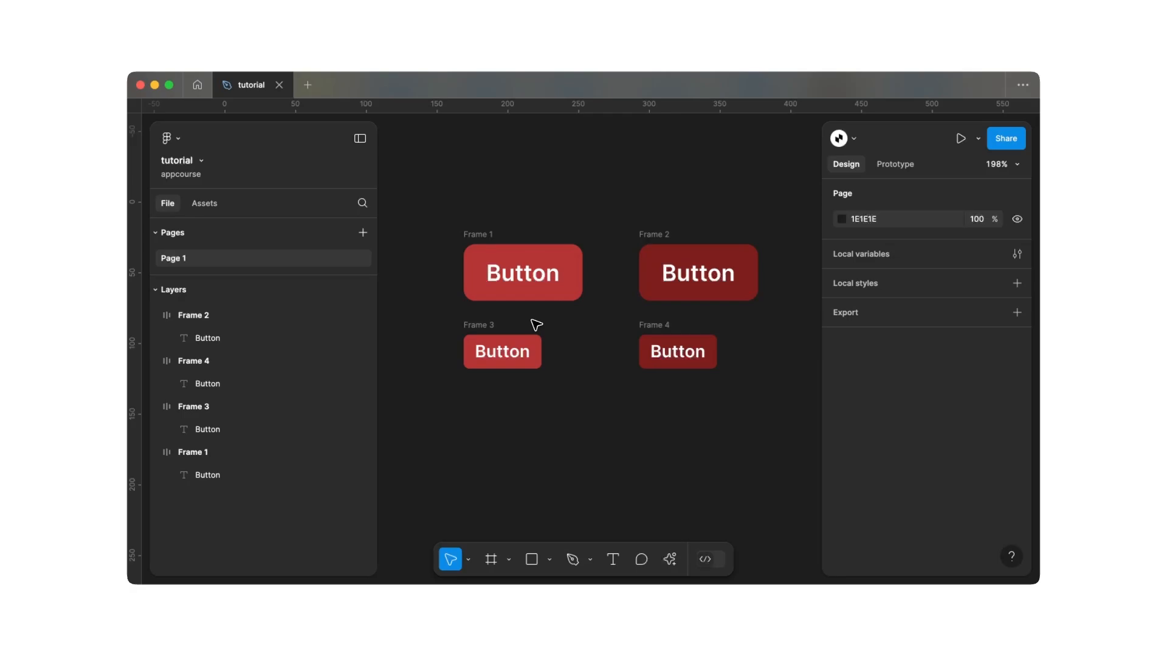
pyautogui.click(483, 239)
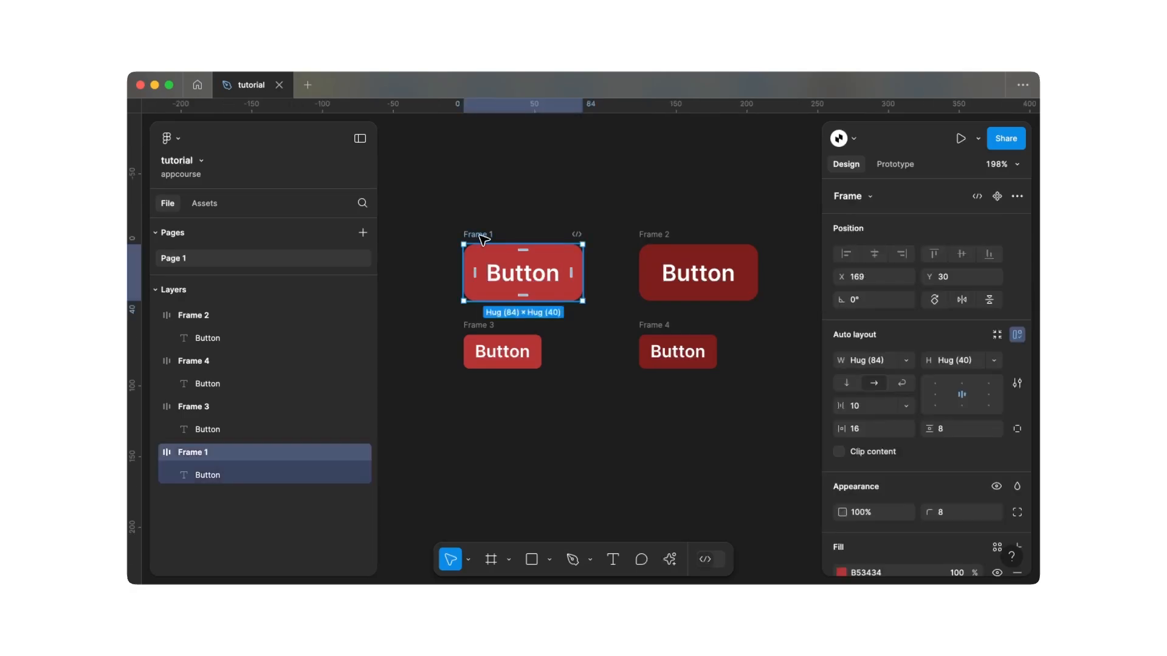
pyautogui.press('super+d')
pyautogui.hscroll(2, 790, 267)
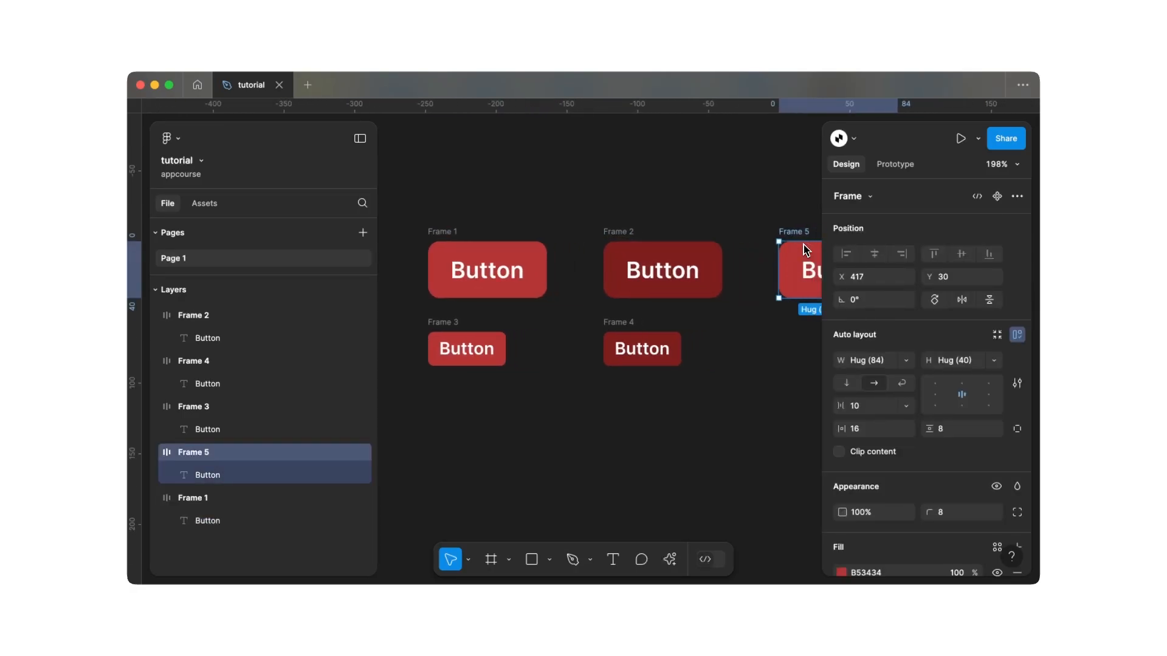
pyautogui.moveTo(795, 274); pyautogui.dragTo(460, 426)
pyautogui.scroll(-2, 460, 425)
pyautogui.hscroll(-2, 460, 425)
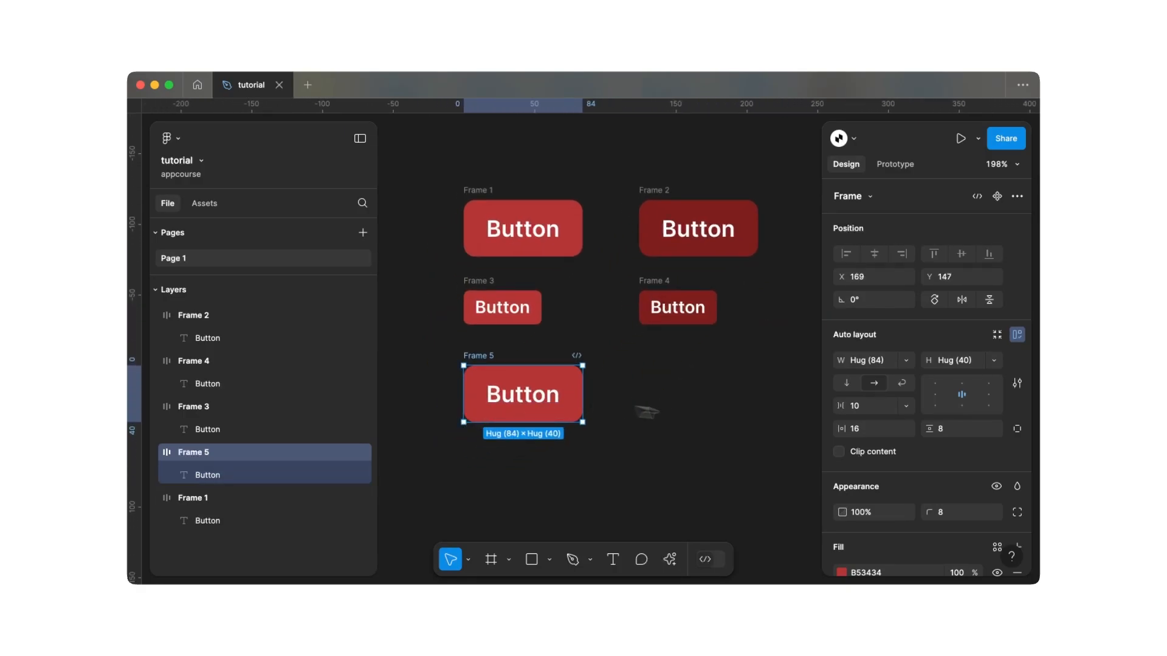
# - Shift the hue of Frame 5's fill to green, 3FB534
pyautogui.scroll(-1, 886, 442)
pyautogui.scroll(-5, 885, 442)
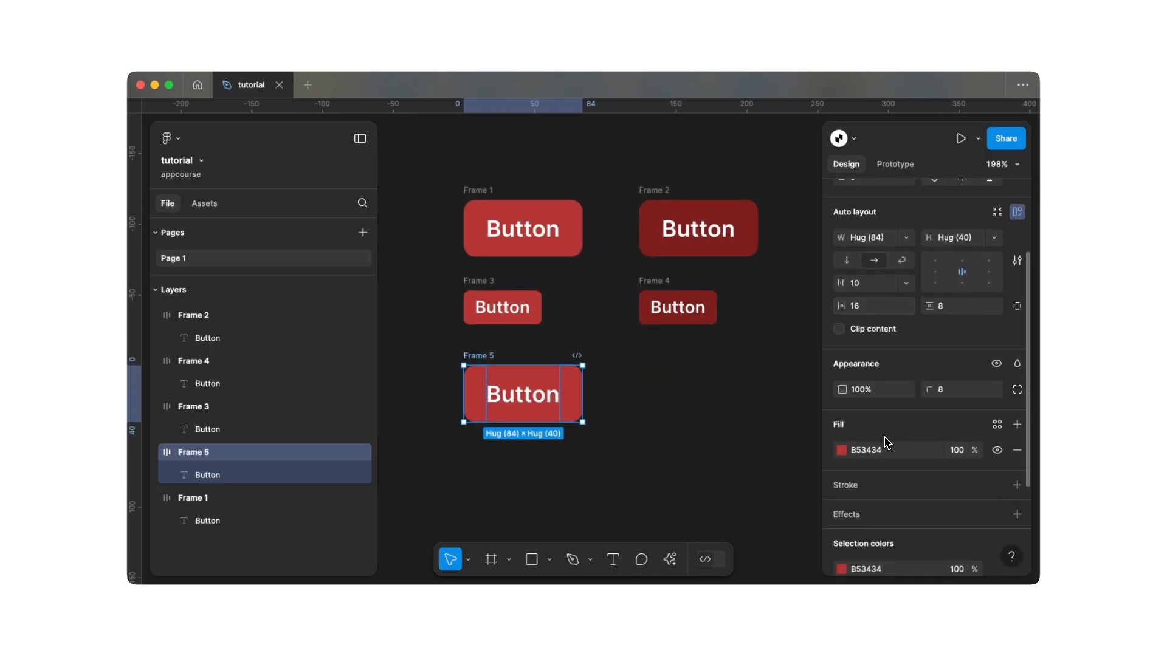
pyautogui.click(842, 389)
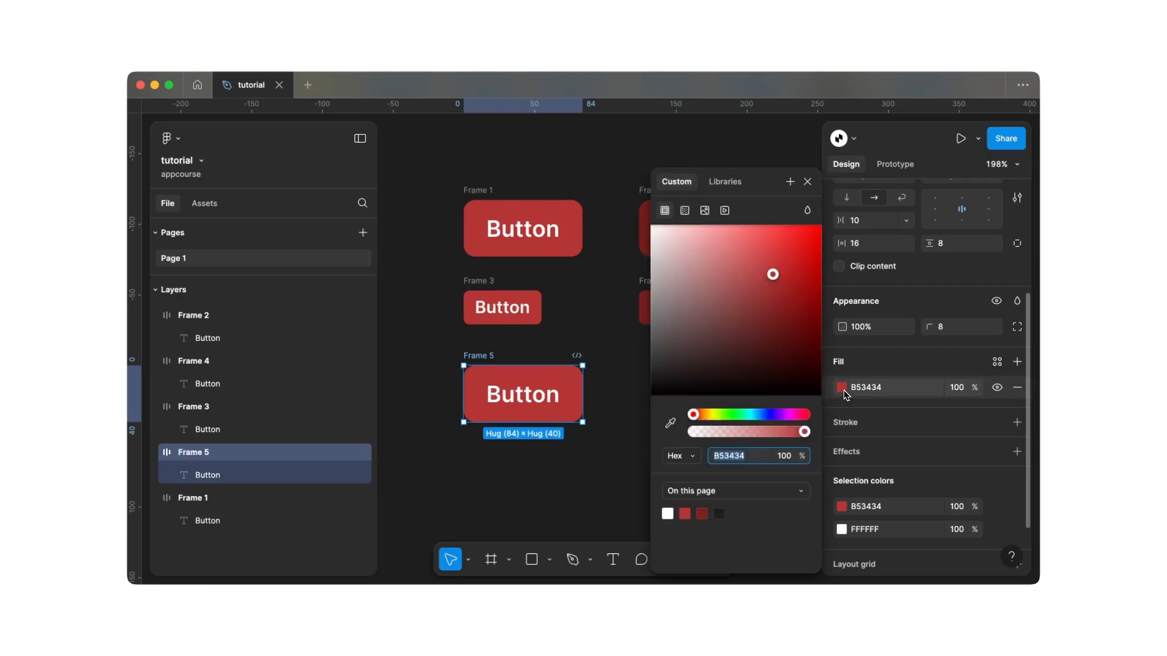
pyautogui.moveTo(695, 415); pyautogui.dragTo(730, 418)
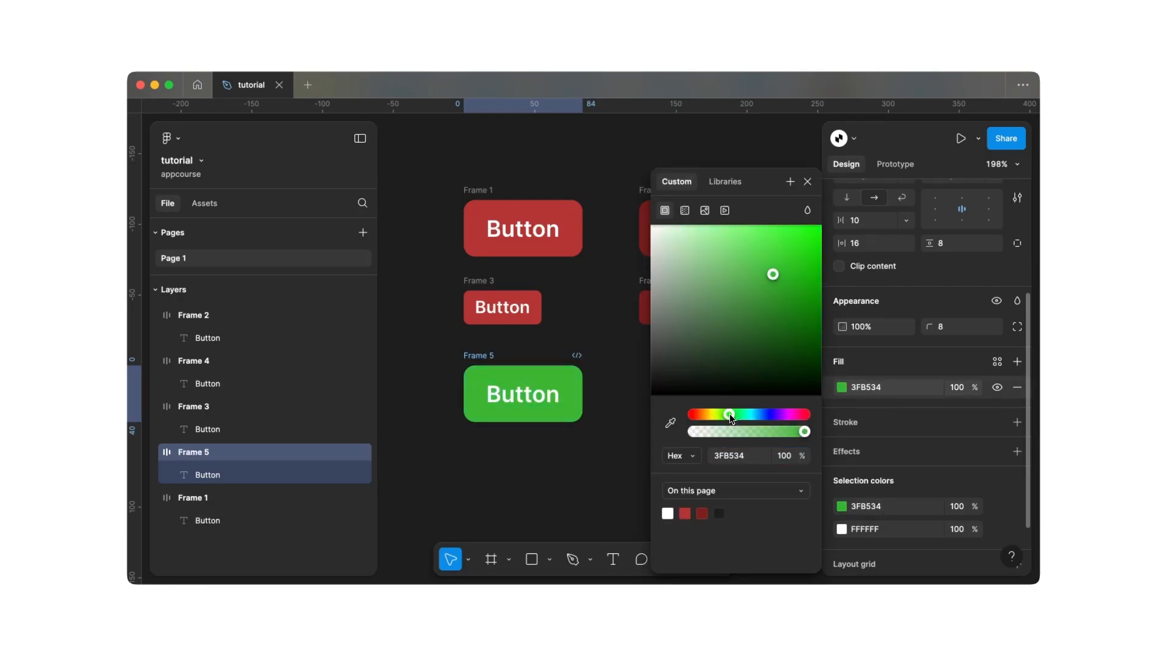
pyautogui.click(807, 183)
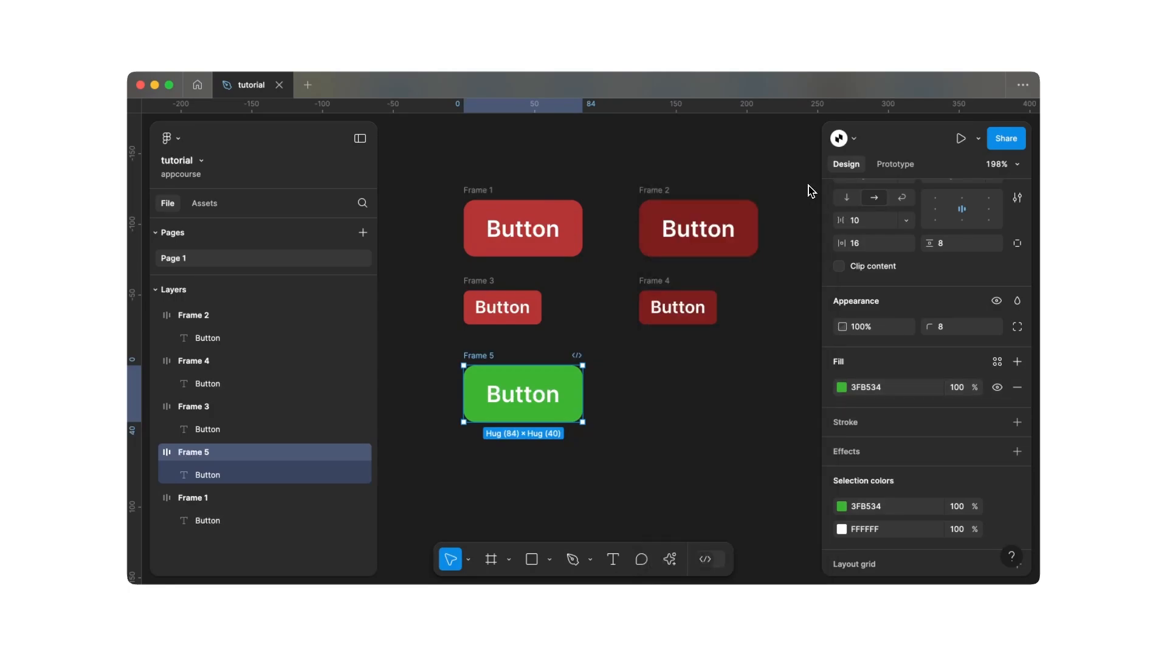
# - Duplicate the large green button Frame 5 and place the copy below Frame 4, aligned with its left edge
pyautogui.click(628, 352)
pyautogui.click(488, 358)
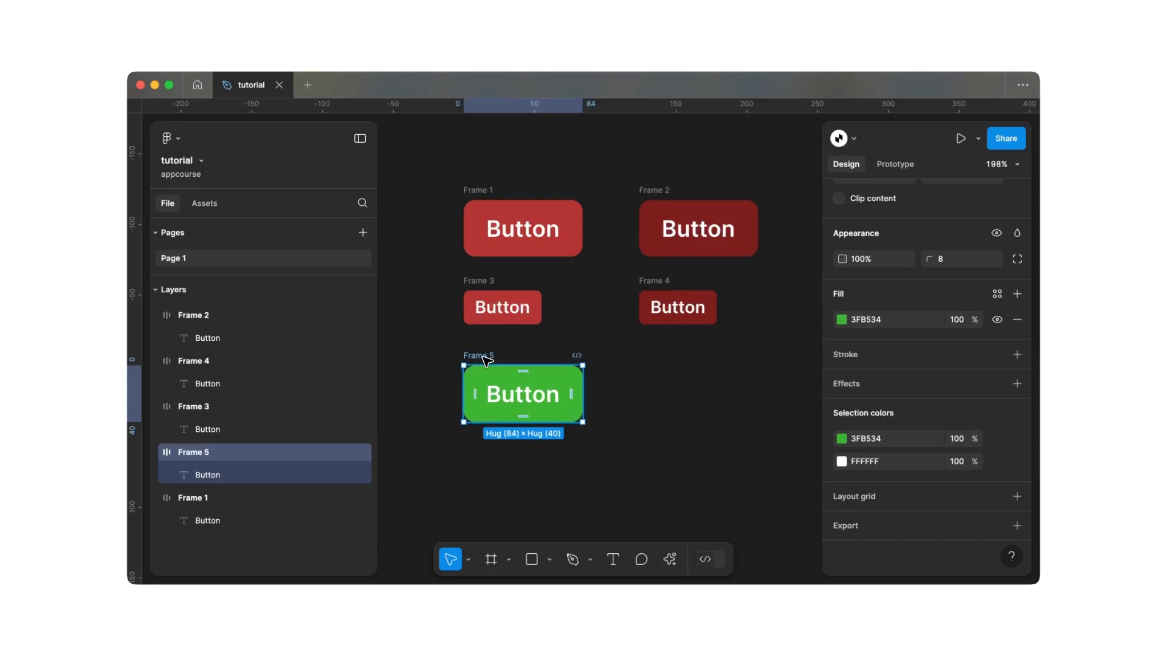
pyautogui.moveTo(488, 358); pyautogui.dragTo(657, 358)
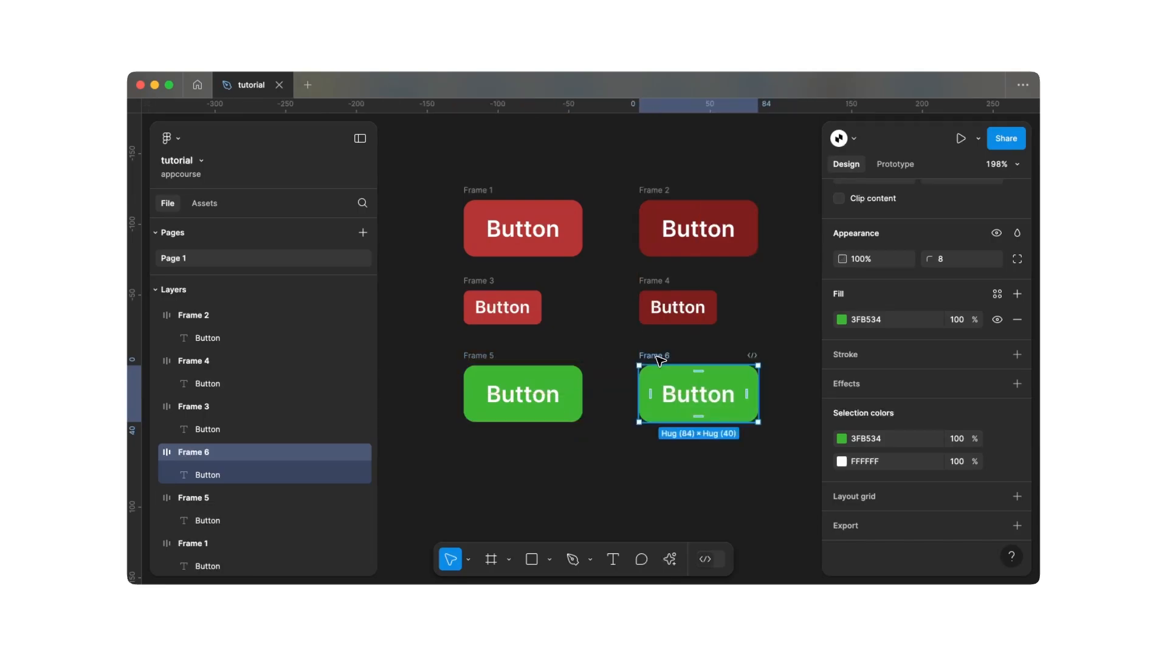
# - Darken the fill of the duplicated large green button Frame 6 to 287C21
pyautogui.click(842, 320)
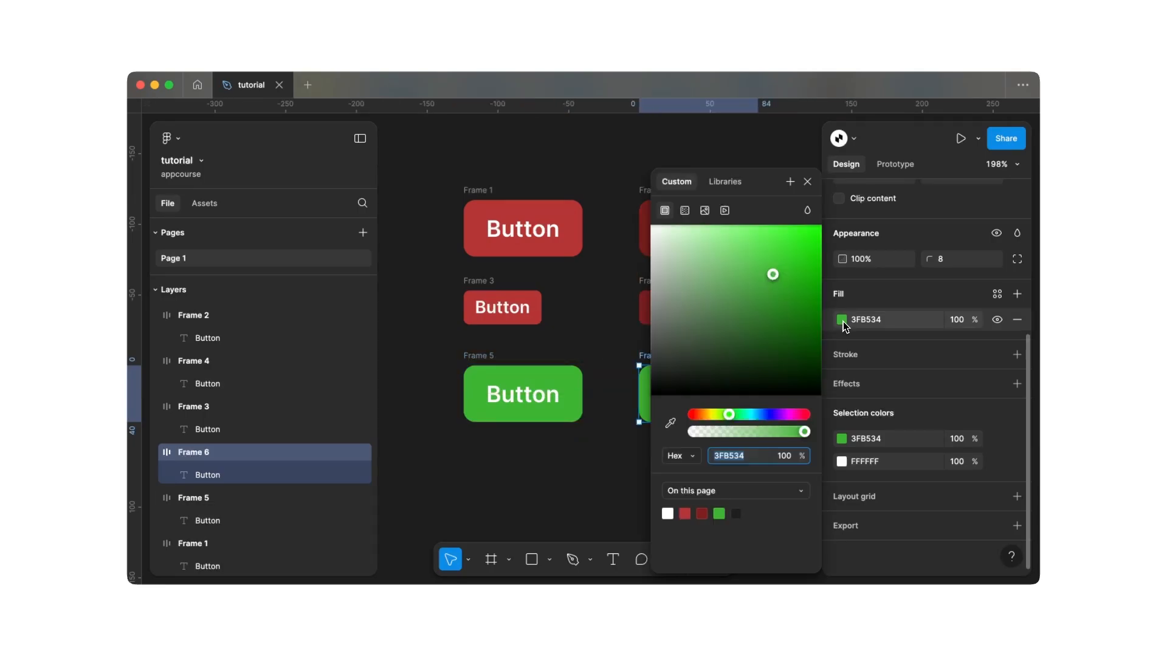
pyautogui.hscroll(2, 615, 355)
pyautogui.hscroll(2, 615, 356)
pyautogui.moveTo(773, 274); pyautogui.dragTo(777, 319)
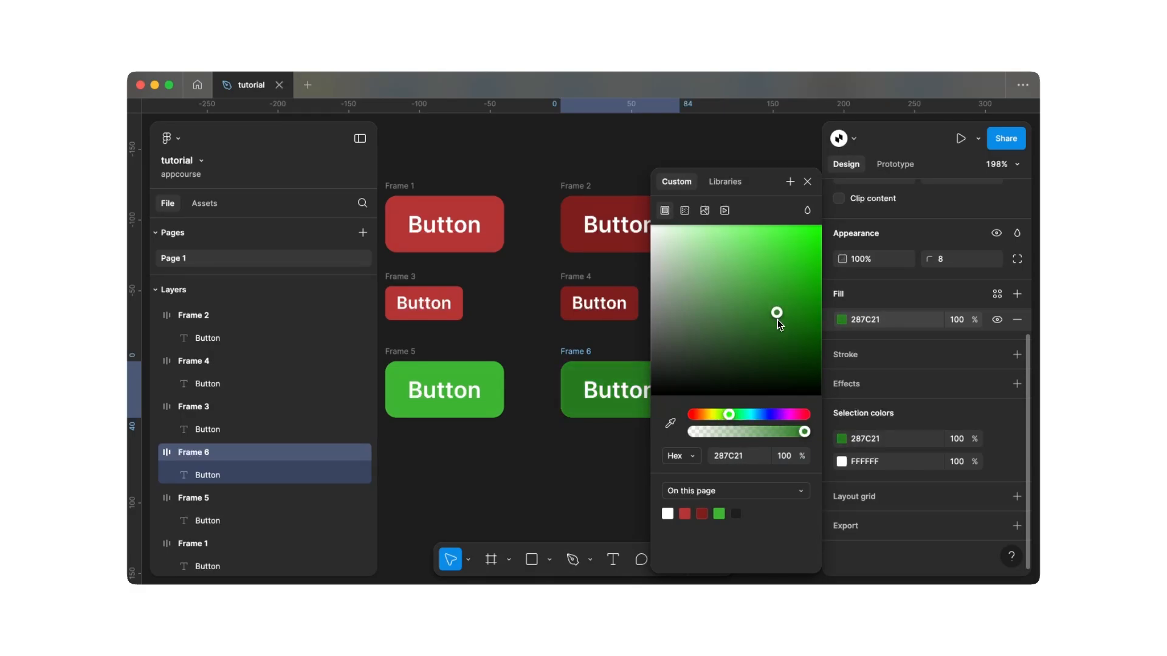
pyautogui.click(807, 182)
pyautogui.click(693, 320)
# - Duplicate the small buttons Frame 3 and Frame 4 together and place the copies directly below the large green buttons, at Y 208
pyautogui.hscroll(-3, 692, 320)
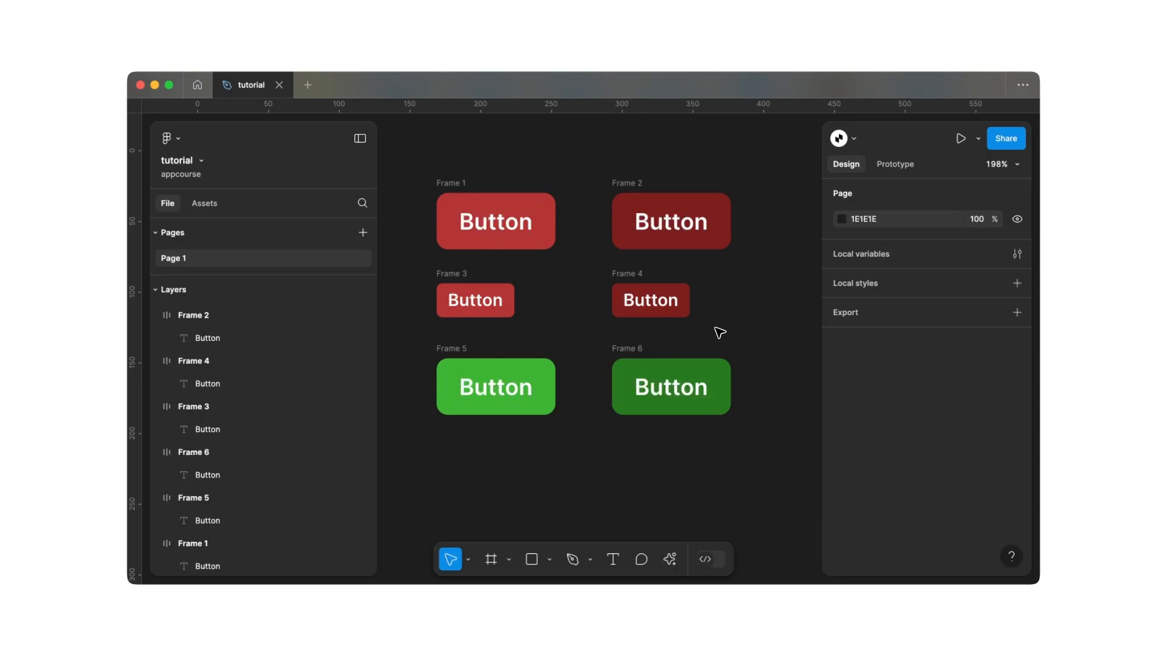
pyautogui.moveTo(708, 331); pyautogui.dragTo(423, 266)
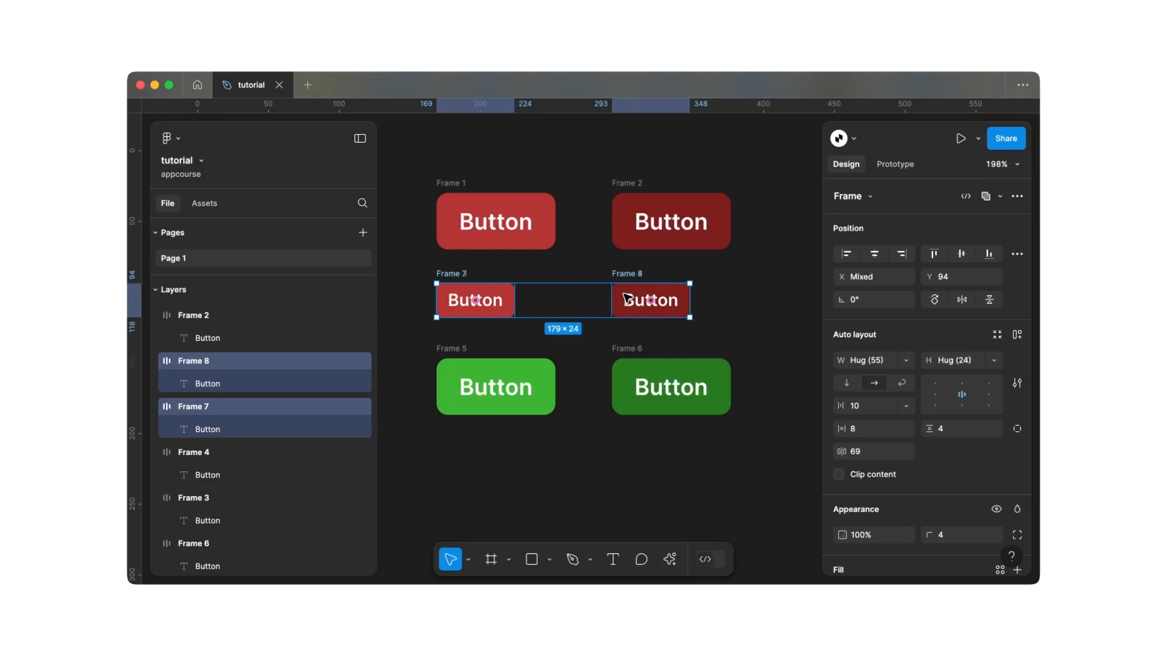
pyautogui.moveTo(627, 300); pyautogui.dragTo(631, 459)
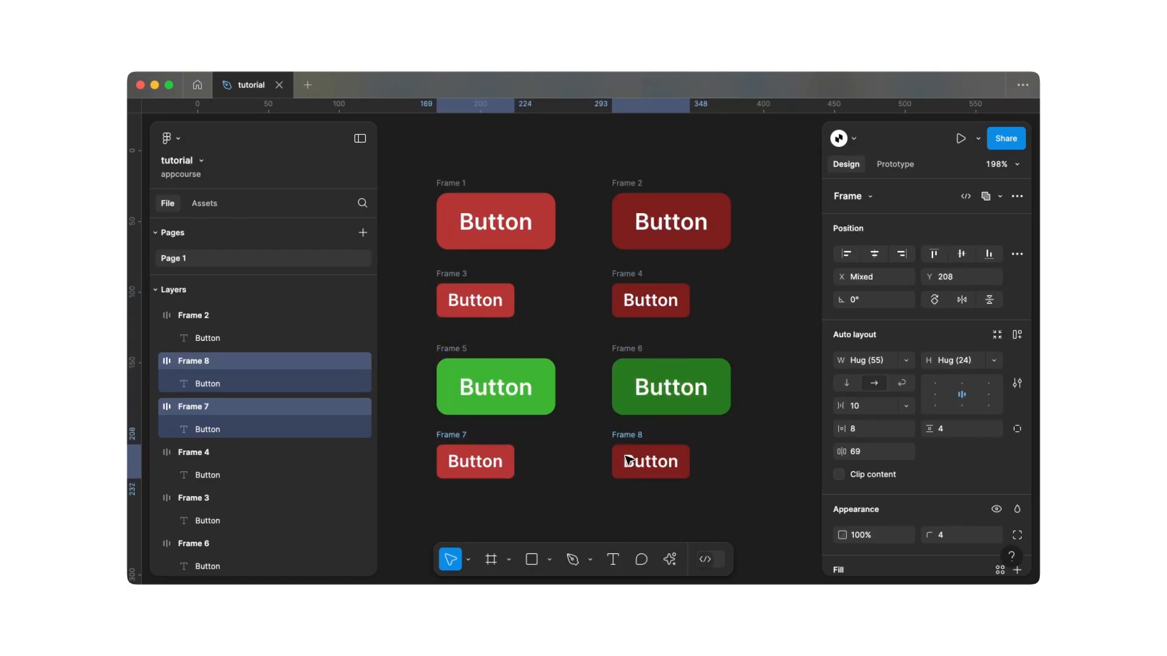
pyautogui.click(567, 438)
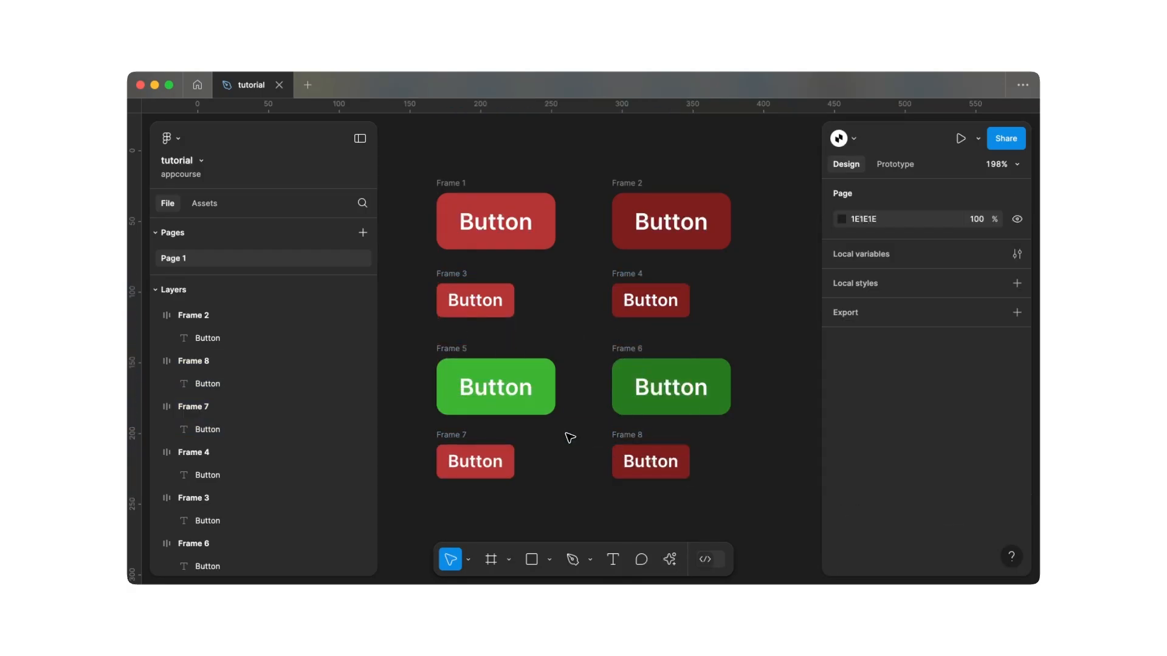
# - Recolor the small button Frame 7 with the green 3FB534 sampled from Frame 5 using the eyedropper
pyautogui.click(457, 434)
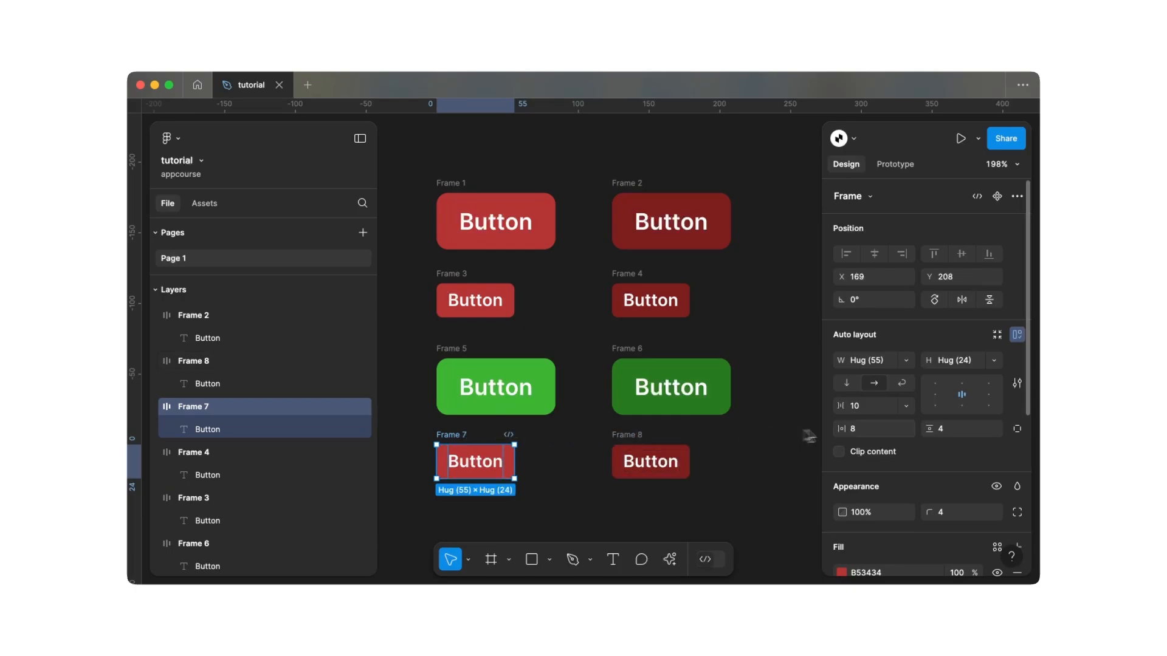
pyautogui.scroll(-2, 868, 436)
pyautogui.scroll(-2, 869, 437)
pyautogui.click(842, 455)
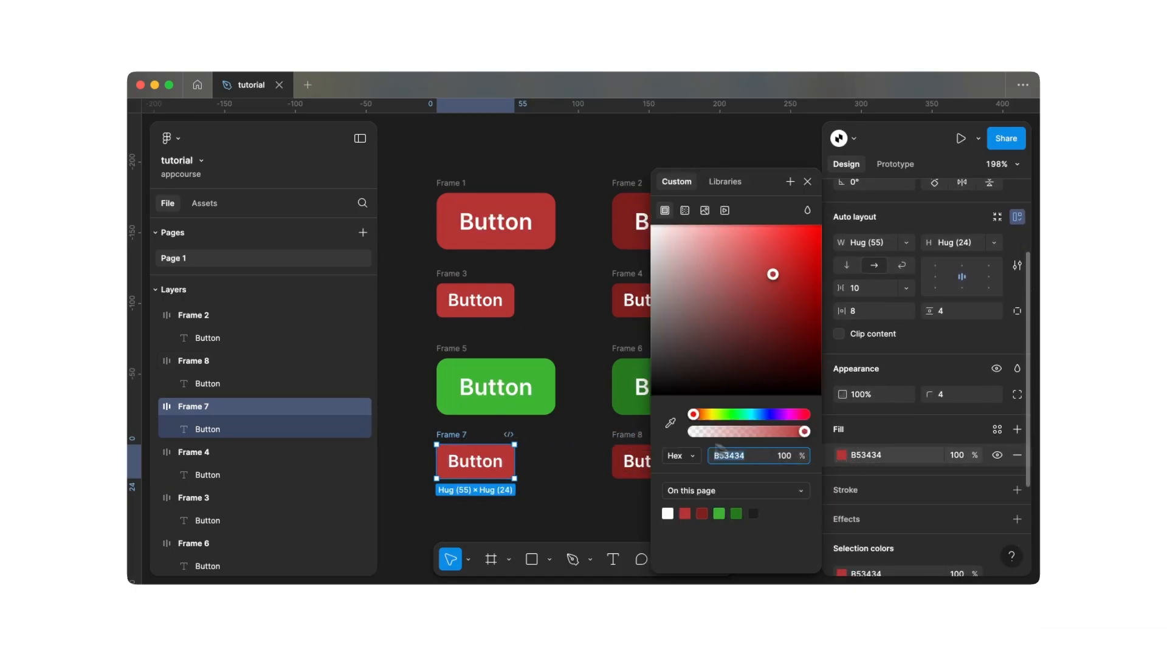
pyautogui.click(670, 423)
pyautogui.click(553, 389)
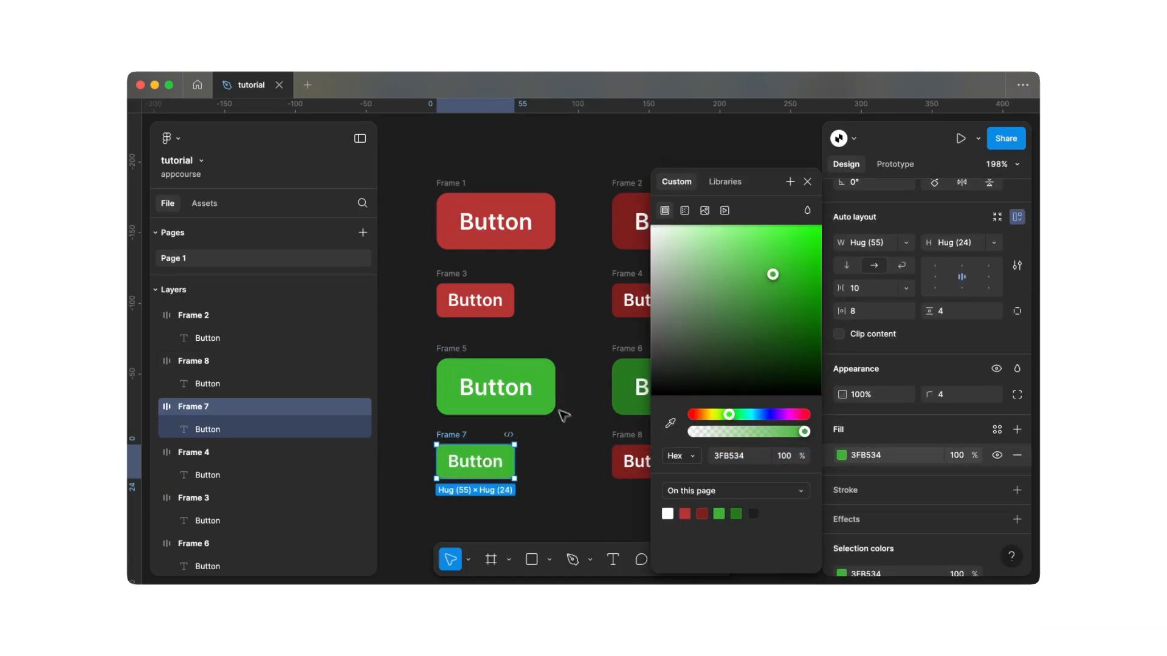
pyautogui.click(582, 434)
# - Recolor the small button Frame 8 with the dark green sampled from Frame 6 using the eyedropper
pyautogui.click(650, 461)
pyautogui.hscroll(1, 729, 438)
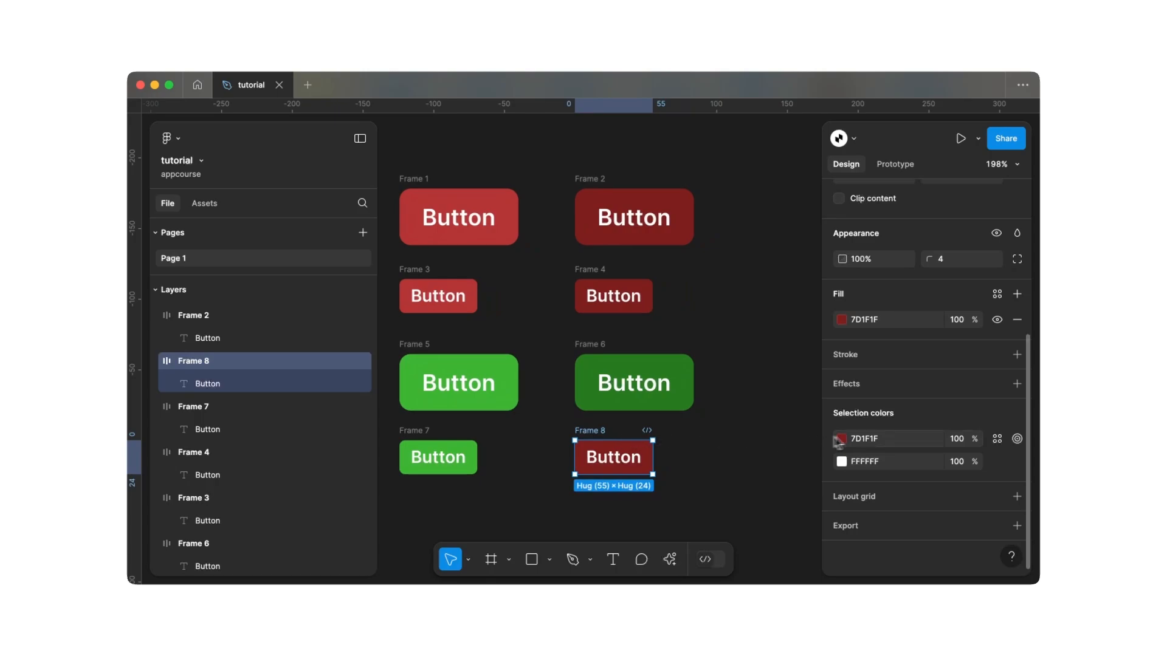
pyautogui.click(842, 439)
pyautogui.click(670, 423)
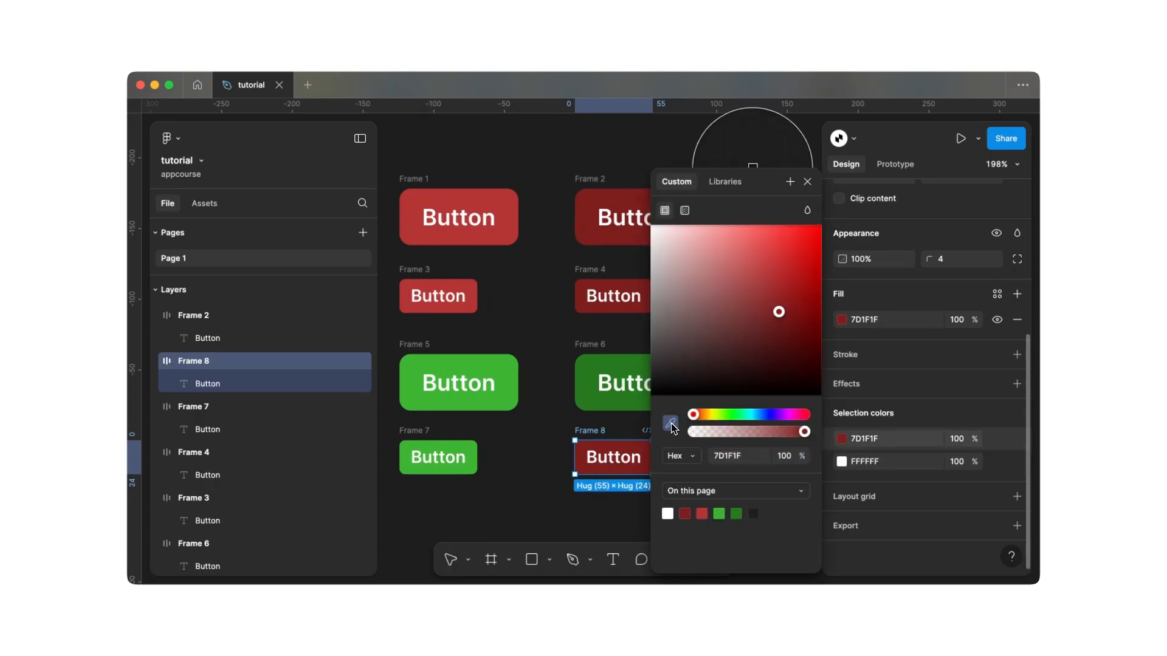
pyautogui.click(596, 387)
pyautogui.click(570, 392)
# - Turn each of the four red buttons, Frame 1 to Frame 4, into its own component
pyautogui.hscroll(-3, 541, 388)
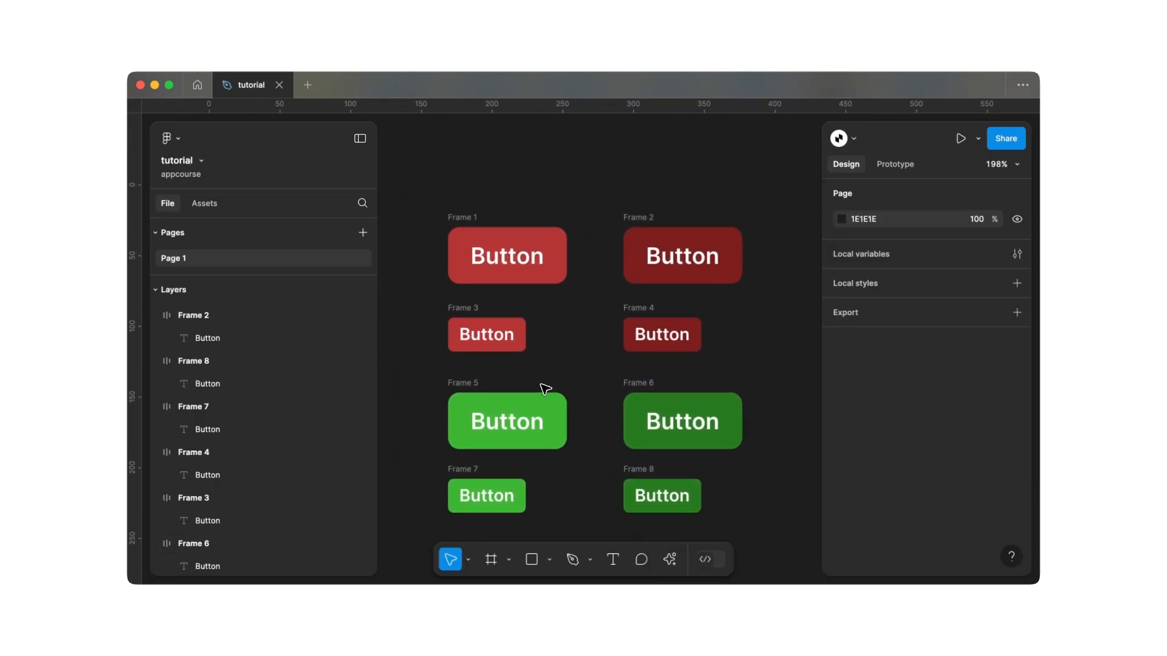
pyautogui.hscroll(-1, 564, 355)
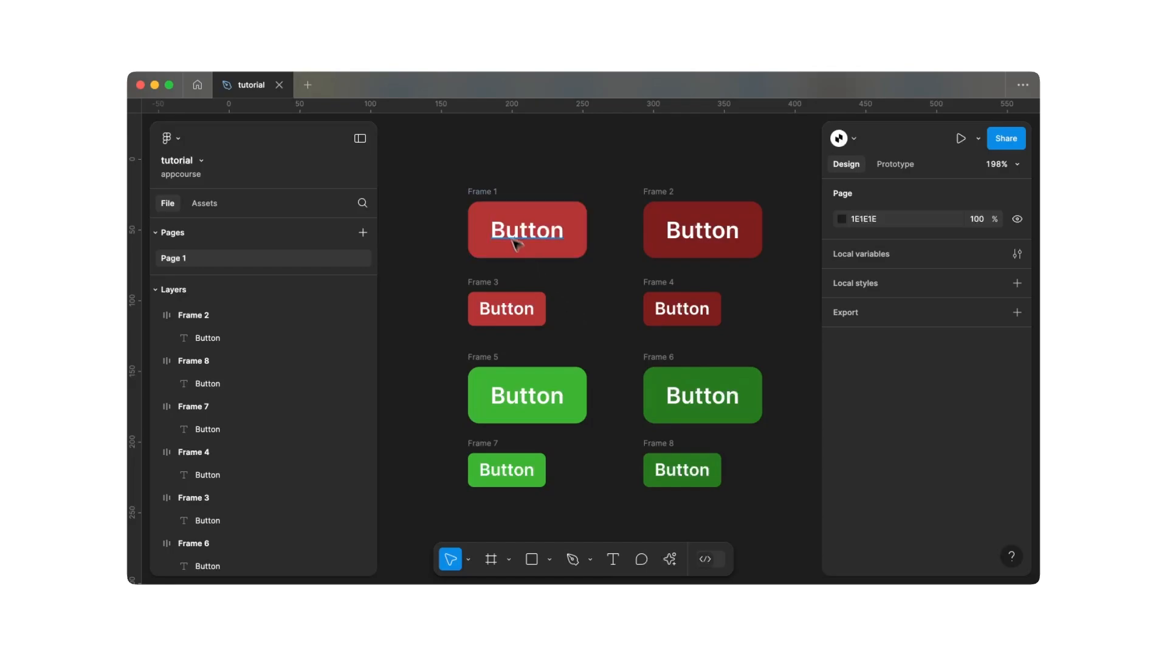
pyautogui.click(481, 192)
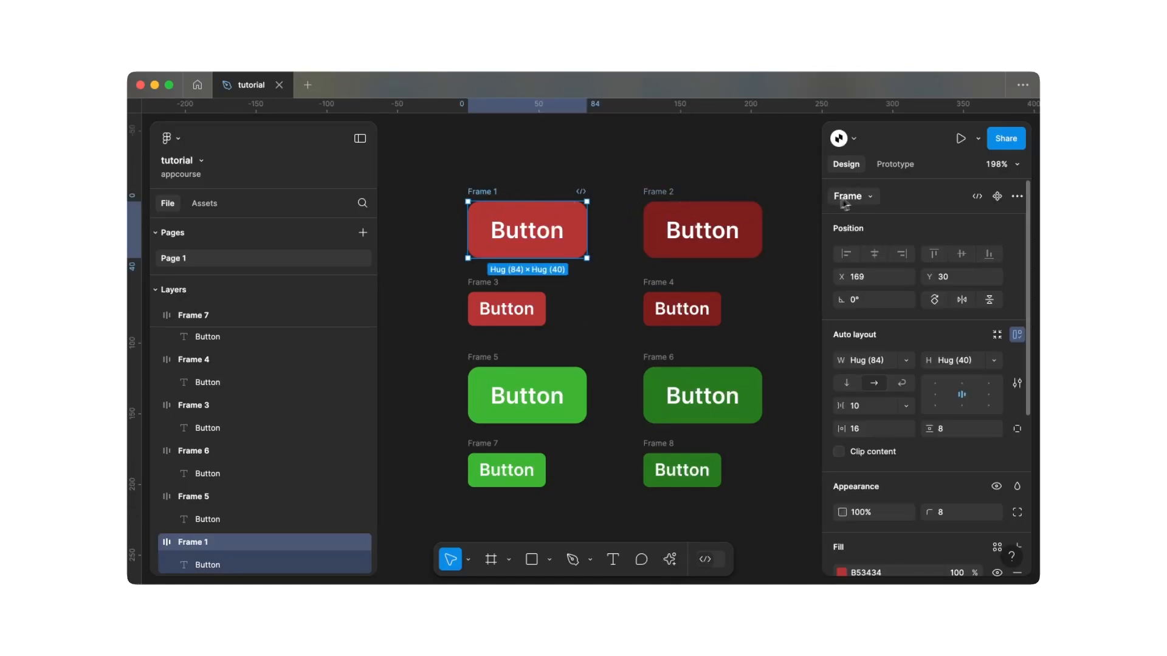
pyautogui.click(997, 197)
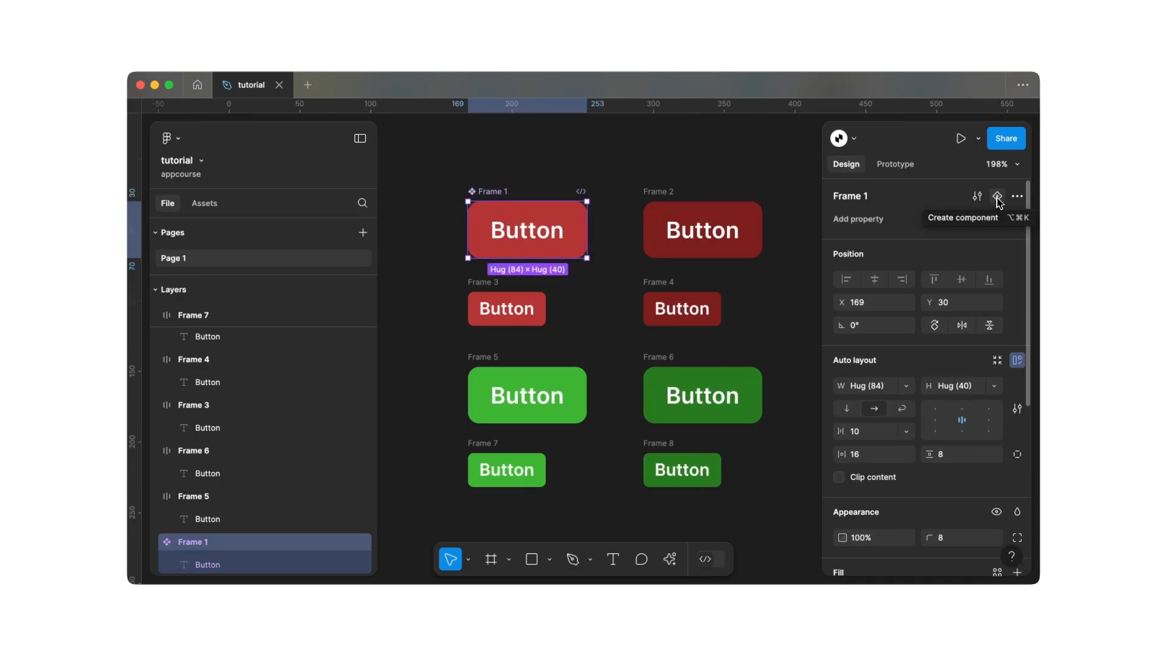
pyautogui.click(667, 192)
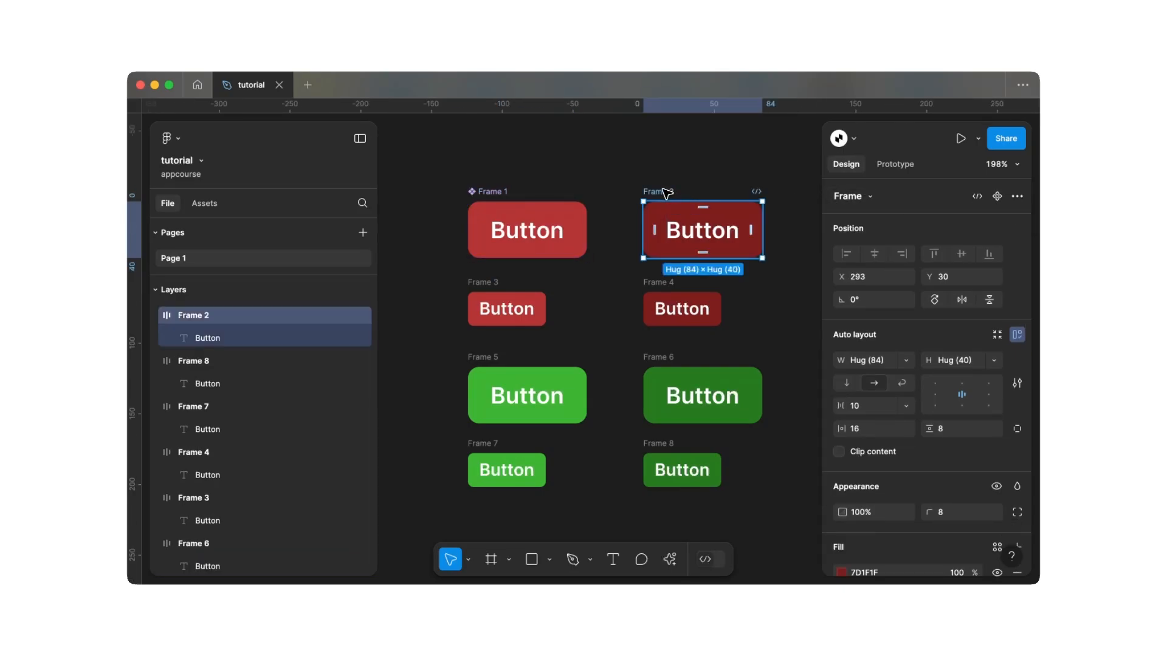
pyautogui.click(997, 197)
pyautogui.click(504, 291)
pyautogui.click(997, 197)
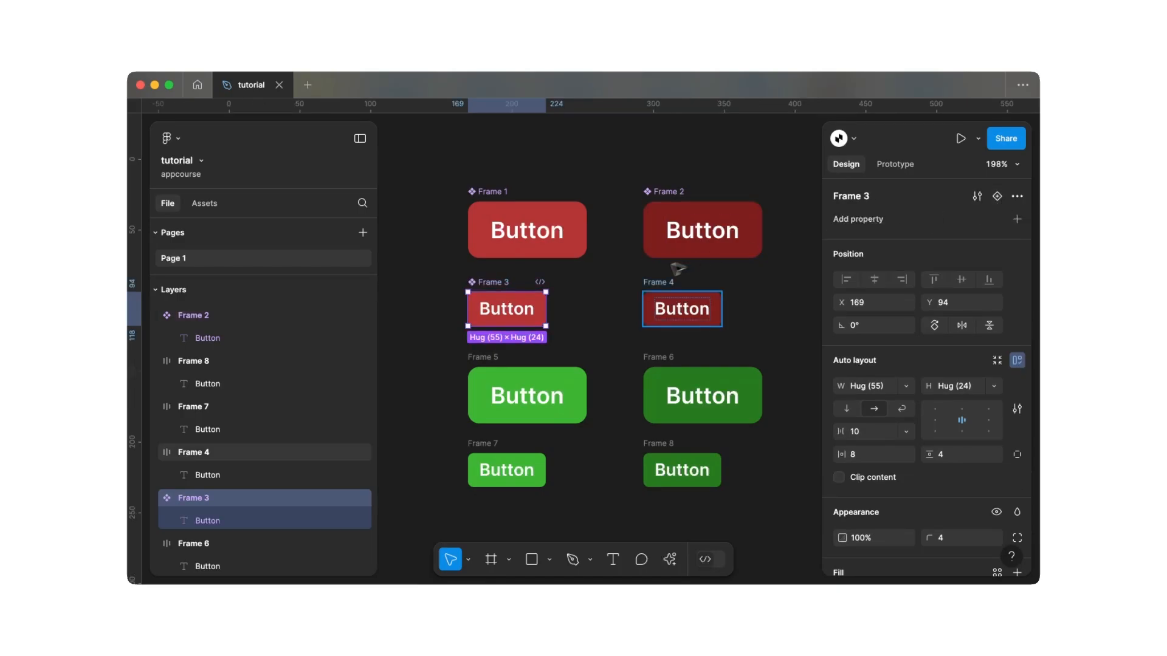
pyautogui.click(665, 282)
pyautogui.click(997, 196)
# - Turn each of the four green buttons, Frame 5 to Frame 8, into its own component
pyautogui.click(699, 383)
pyautogui.click(997, 196)
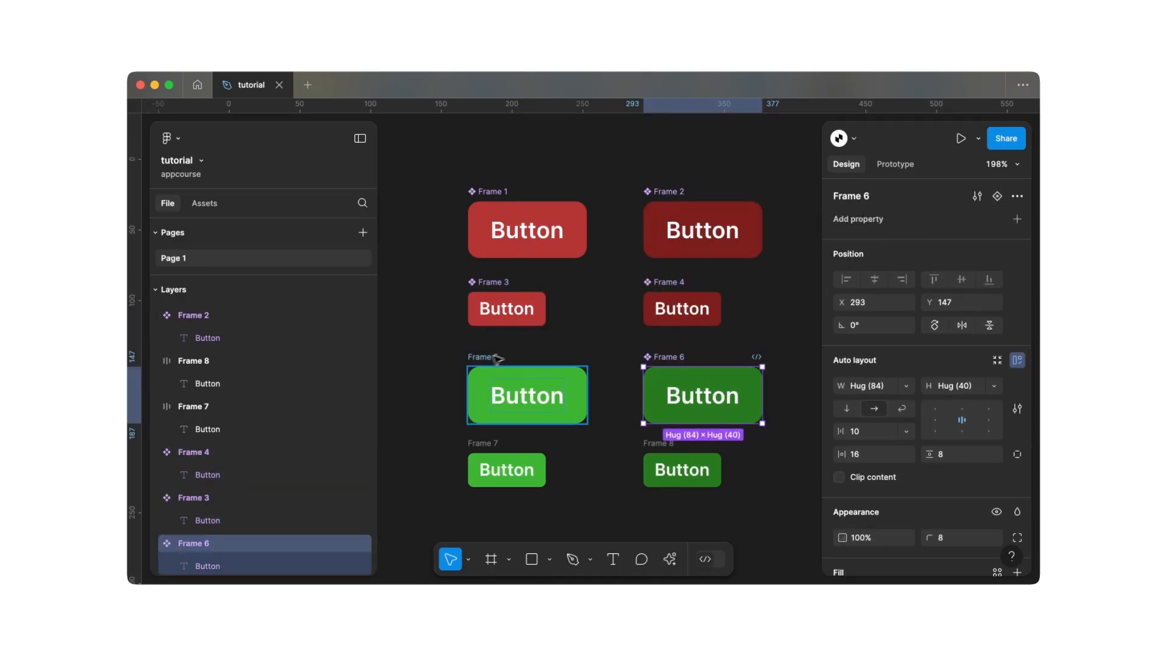
pyautogui.click(527, 389)
pyautogui.click(997, 196)
pyautogui.click(665, 447)
pyautogui.click(997, 196)
pyautogui.click(506, 470)
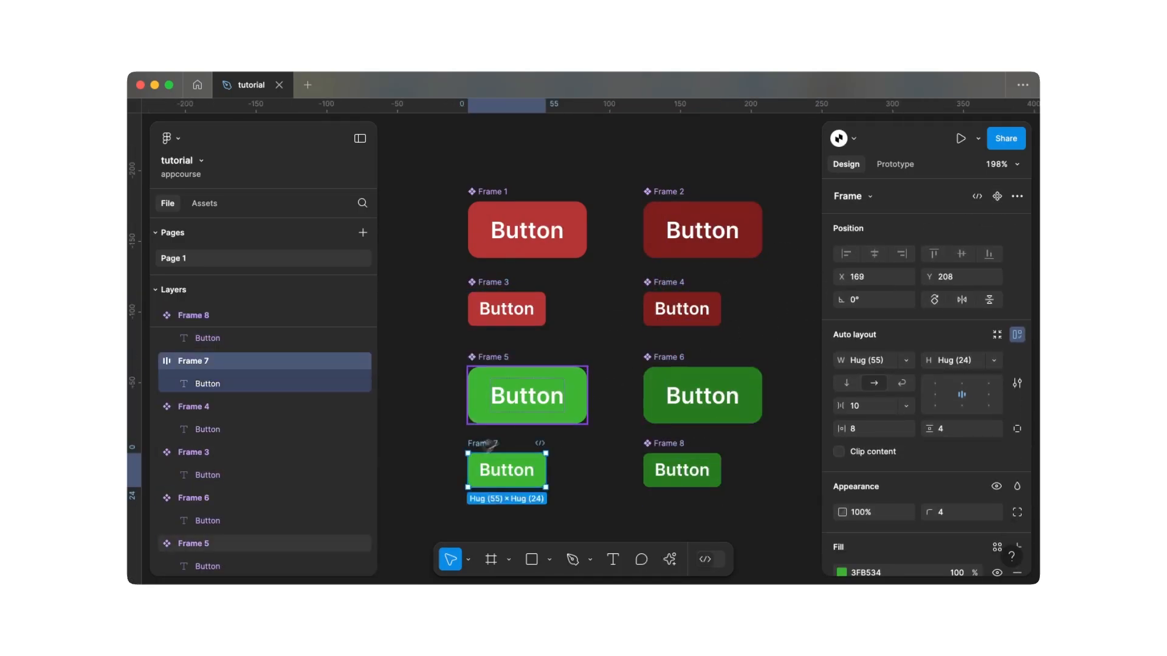
pyautogui.click(997, 196)
pyautogui.click(774, 302)
# - Select all eight button components and combine them as variants of one component set
pyautogui.hotkey('shift', '1')
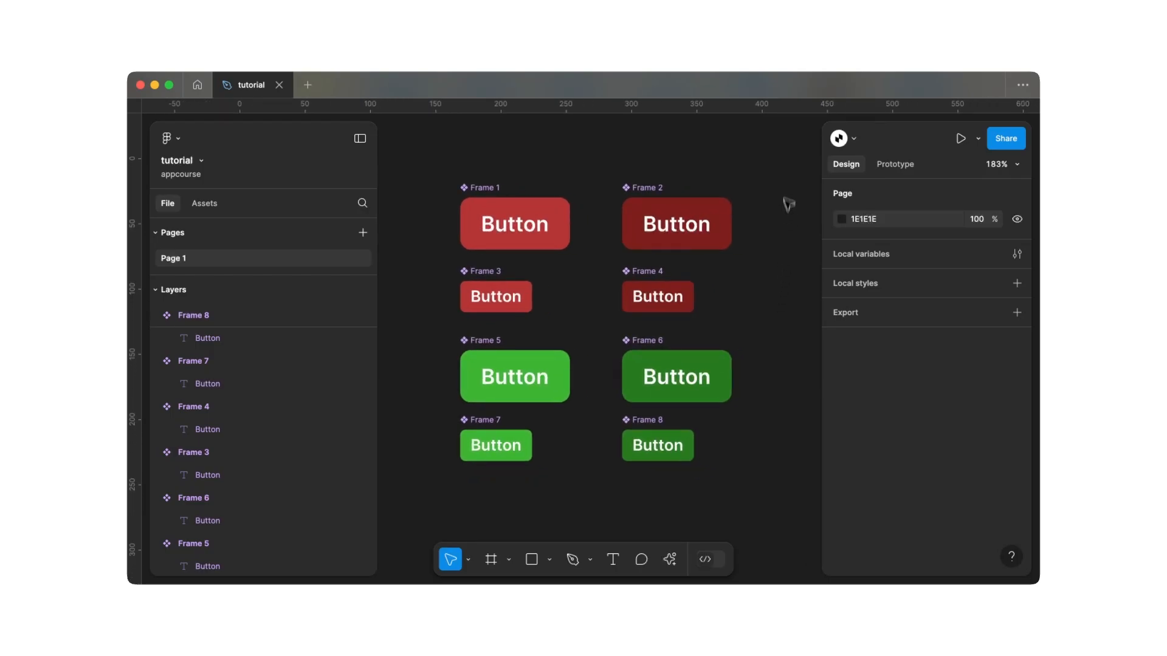
pyautogui.moveTo(788, 166); pyautogui.dragTo(423, 493)
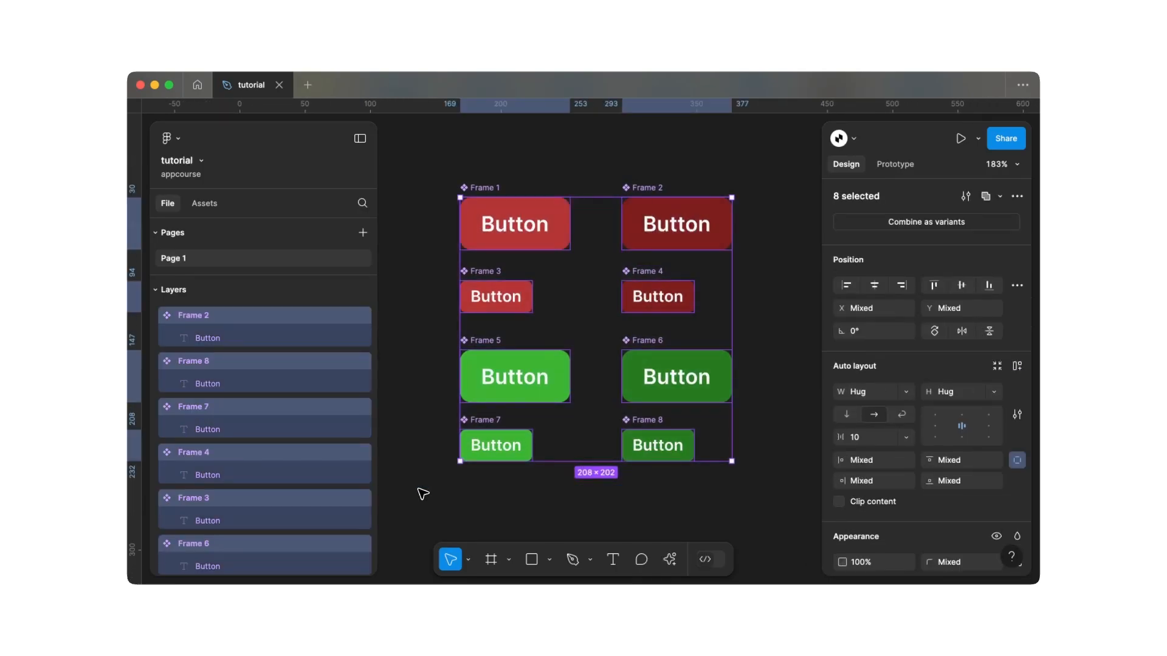
pyautogui.click(868, 222)
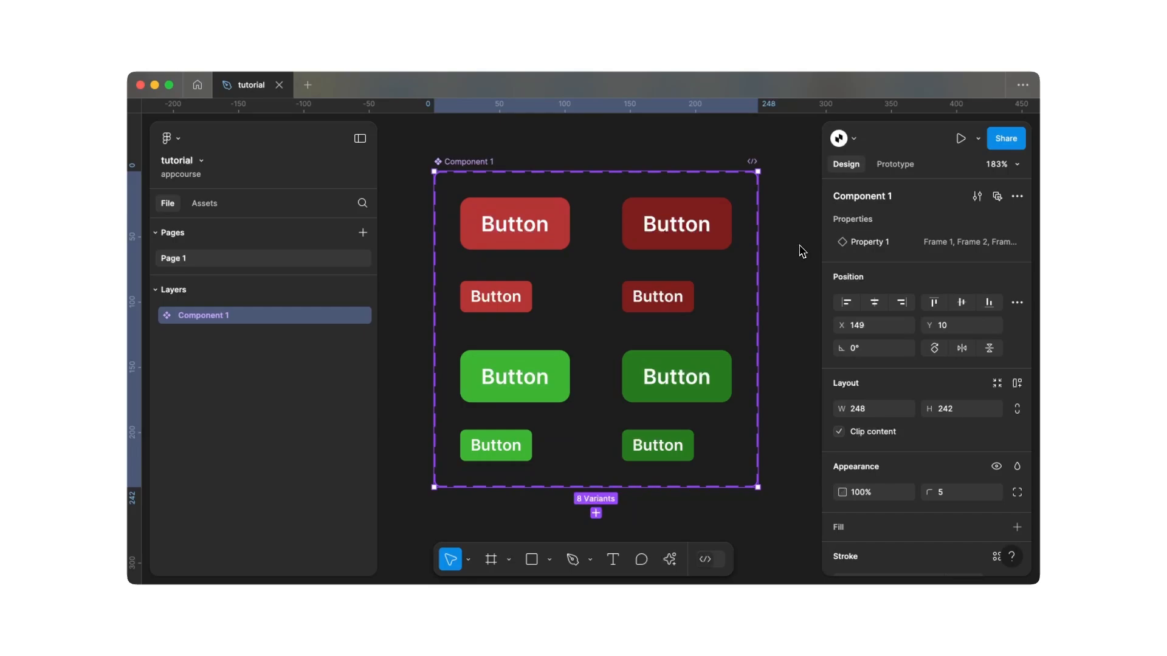
# - Rename the component set as Button
pyautogui.scroll(-3, 801, 251)
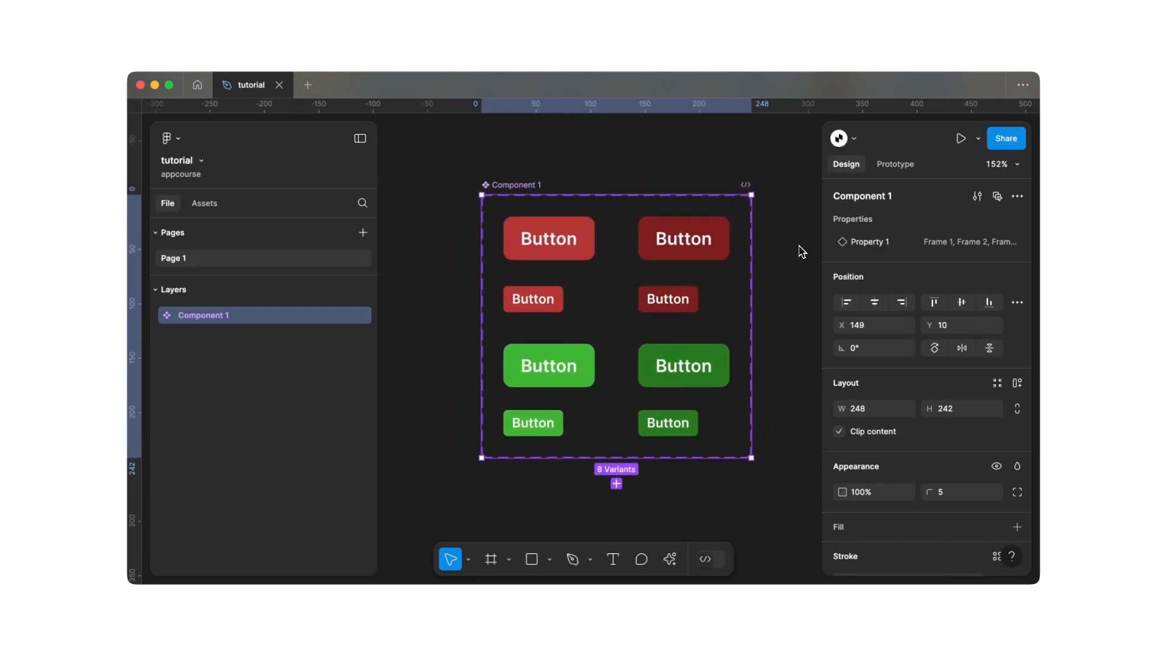
pyautogui.doubleClick(514, 189)
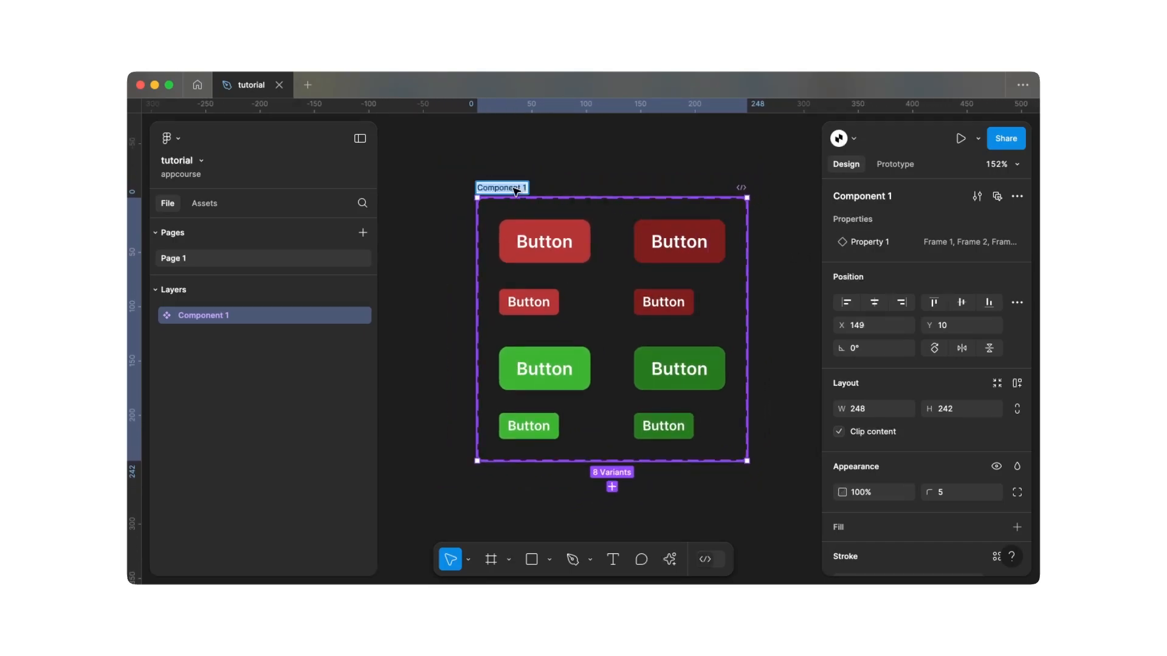
pyautogui.write('Button')
pyautogui.press('Return')
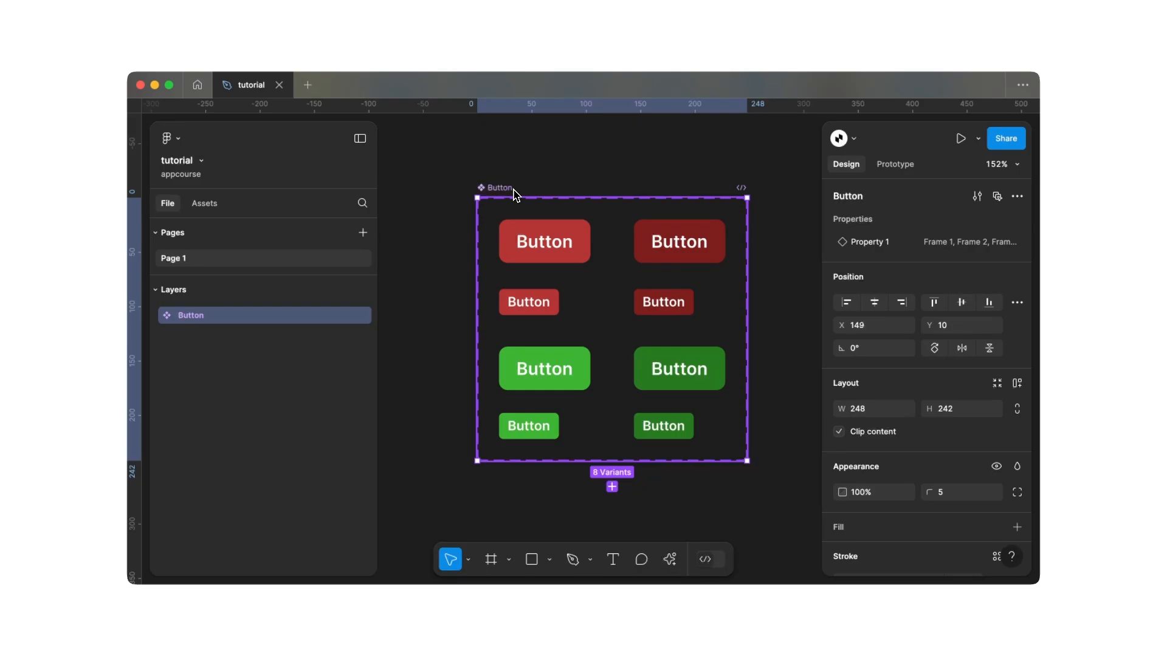
# - Copy the large red Frame 1 variant, paste it as an instance beside the component set, and position it at X 470, Y 37
pyautogui.click(515, 235)
pyautogui.hscroll(2, 519, 236)
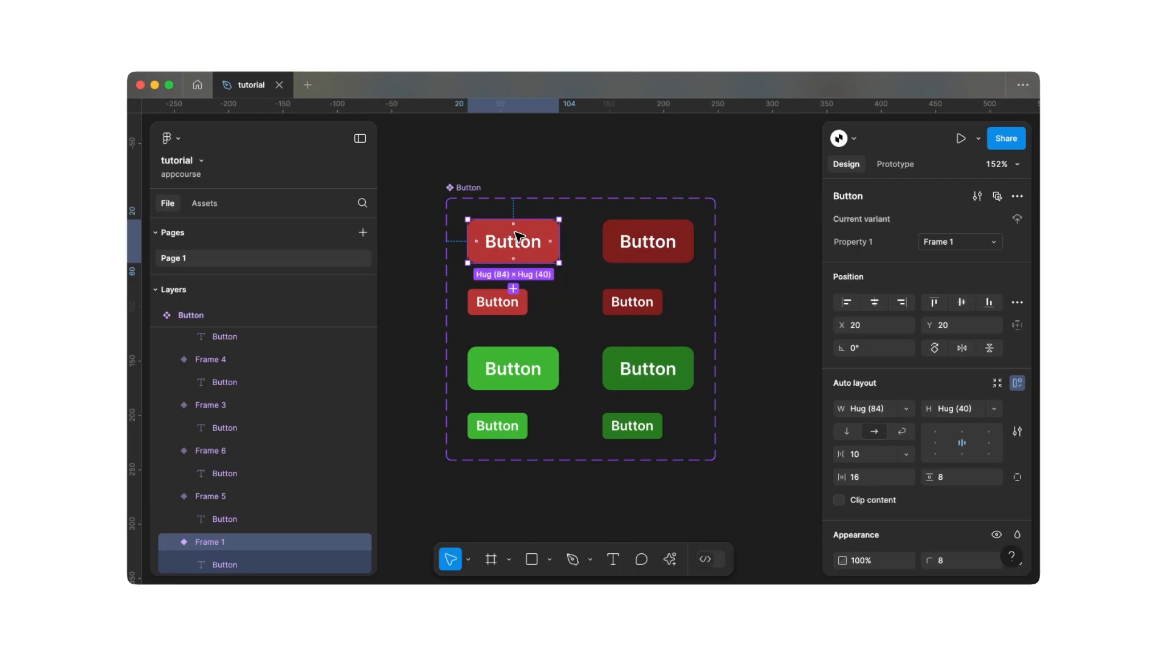
pyautogui.hscroll(10, 515, 236)
pyautogui.click(626, 256)
pyautogui.scroll(5, 634, 260)
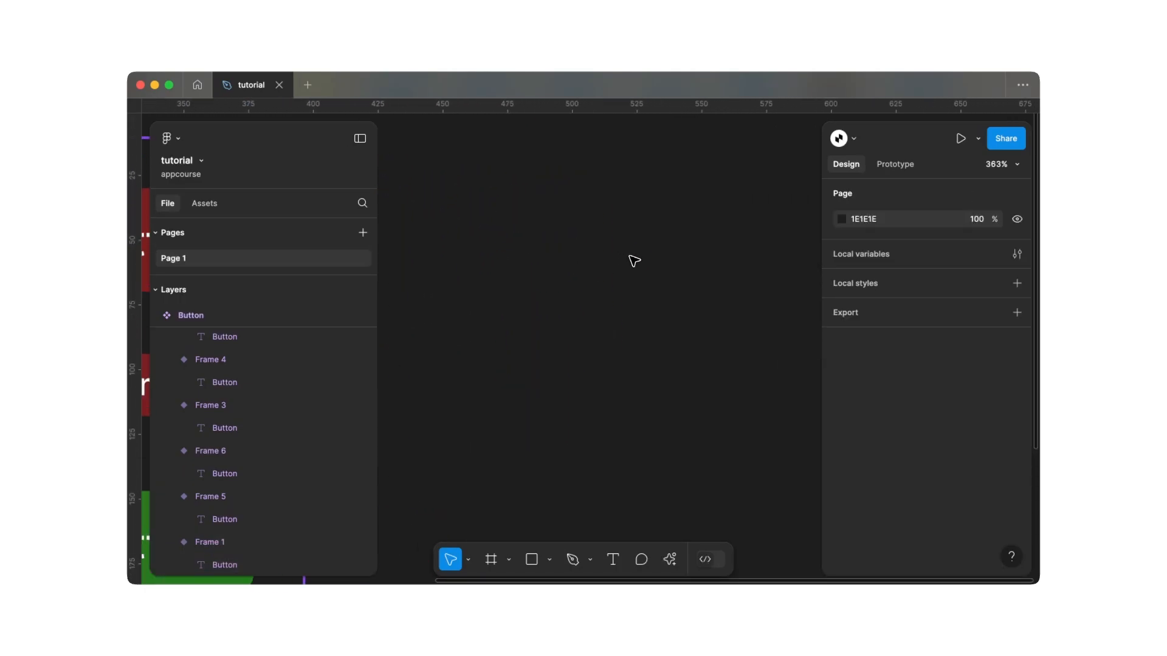
pyautogui.press('super+v')
pyautogui.scroll(-5, 634, 261)
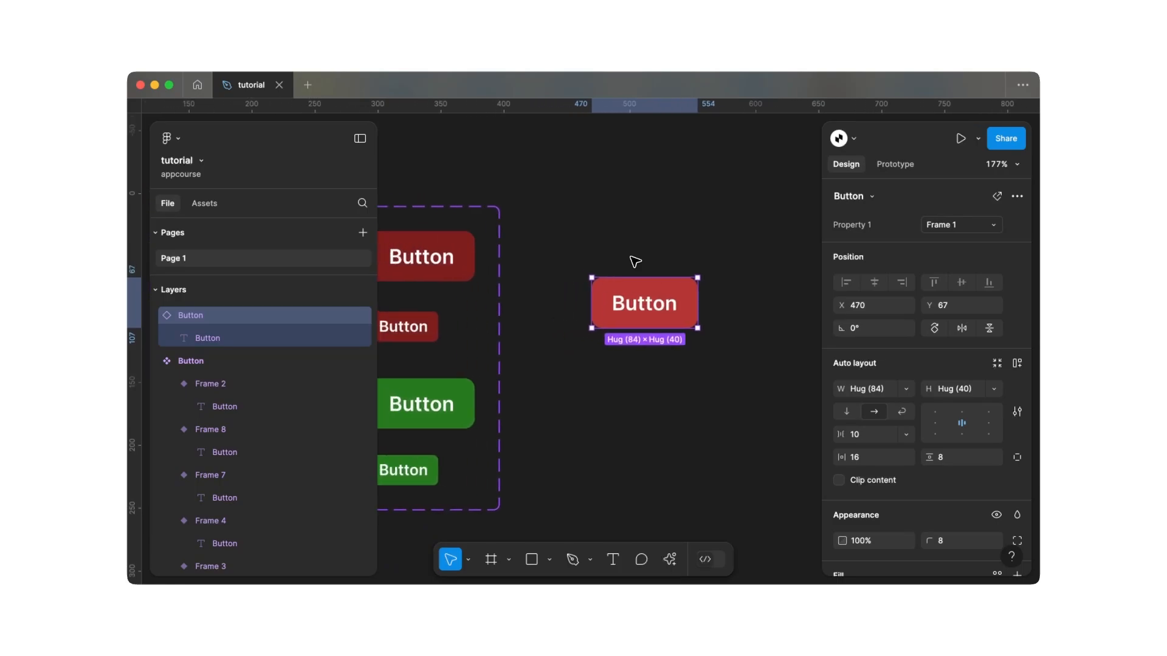
pyautogui.scroll(-4, 634, 261)
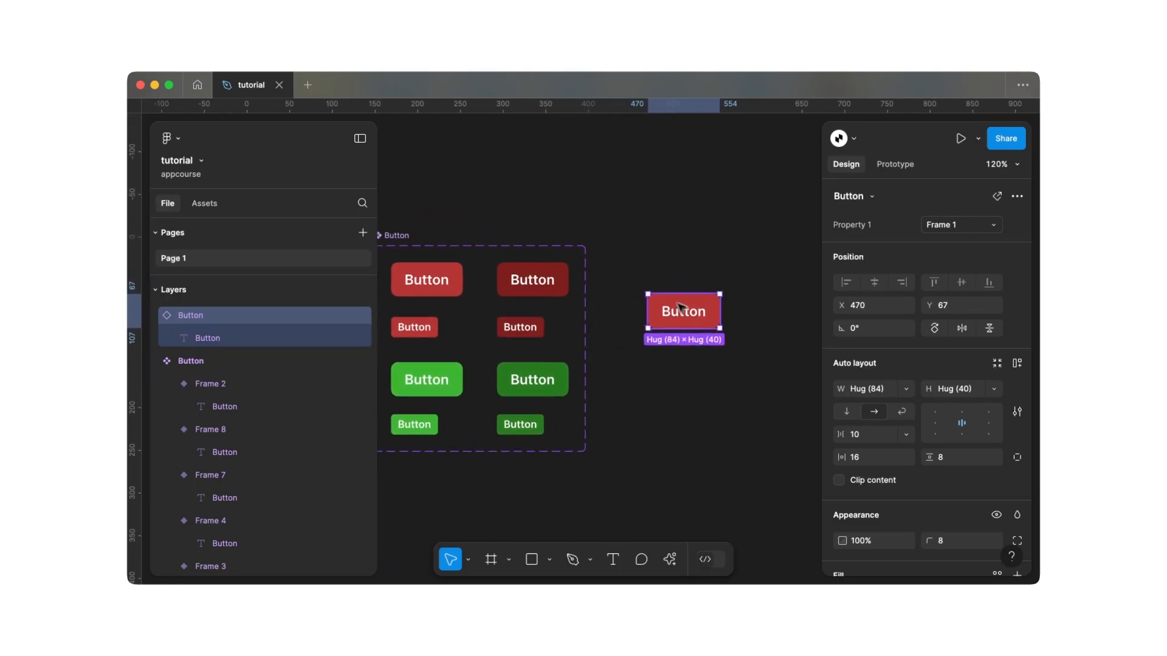
pyautogui.moveTo(681, 307); pyautogui.dragTo(681, 281)
# - Test the pasted instance by switching Property 1 through Frame 2, Frame 5, Frame 3 and Frame 8, and return it to Frame 1
pyautogui.click(942, 226)
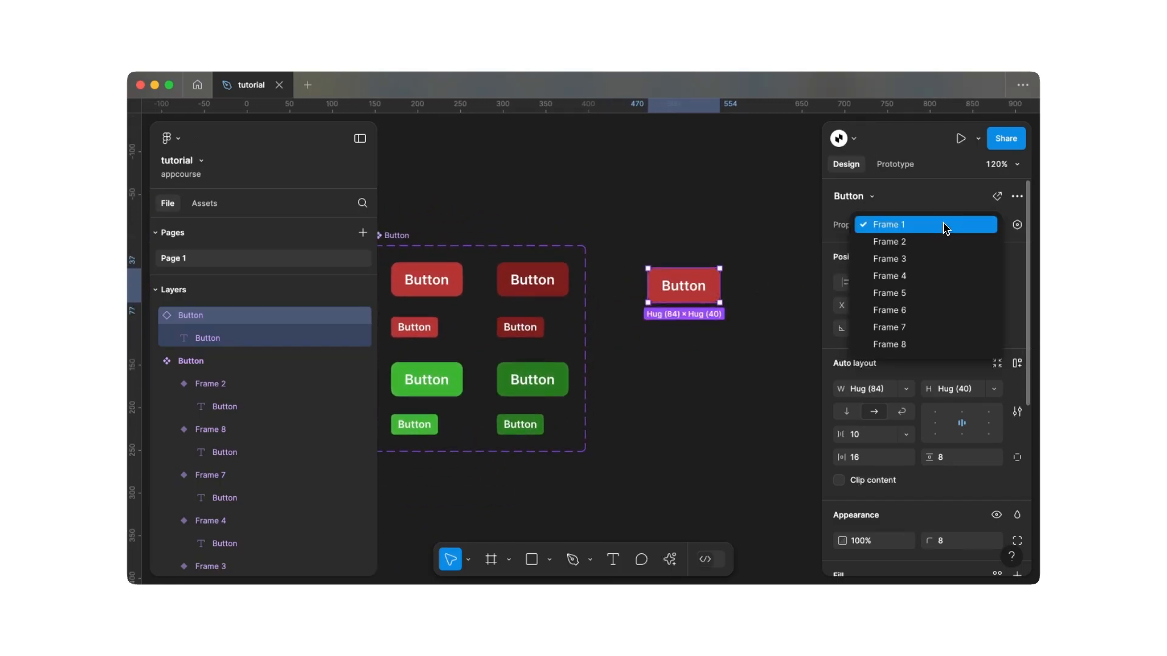
pyautogui.click(943, 241)
pyautogui.click(949, 232)
pyautogui.click(948, 276)
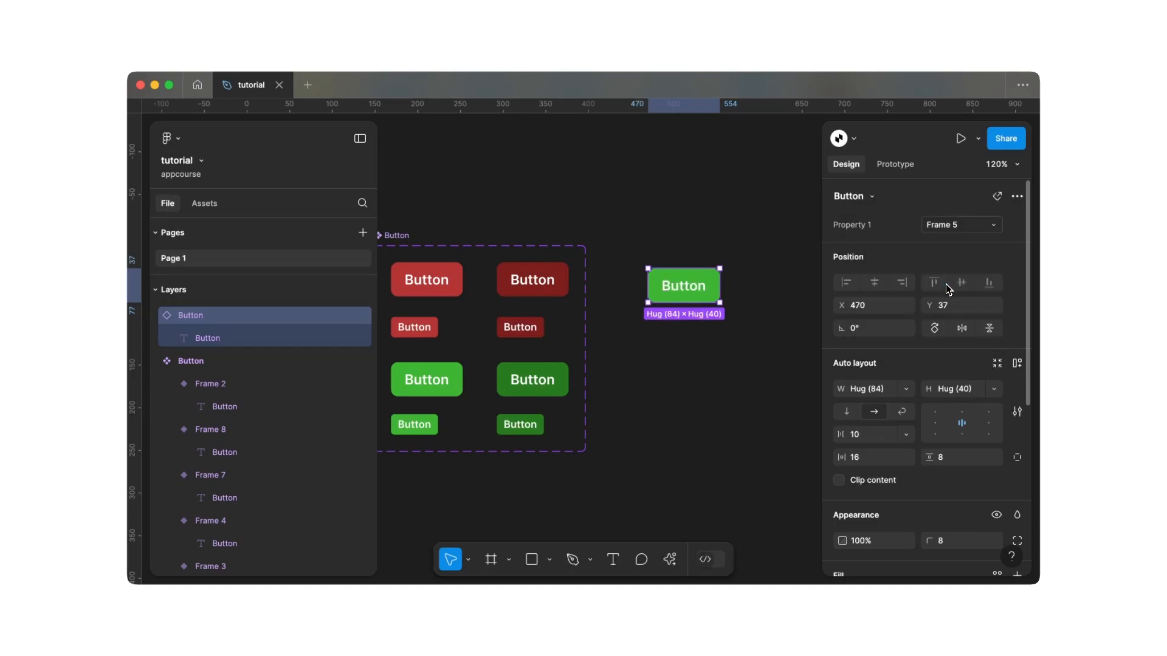
pyautogui.click(957, 225)
pyautogui.click(951, 189)
pyautogui.click(951, 224)
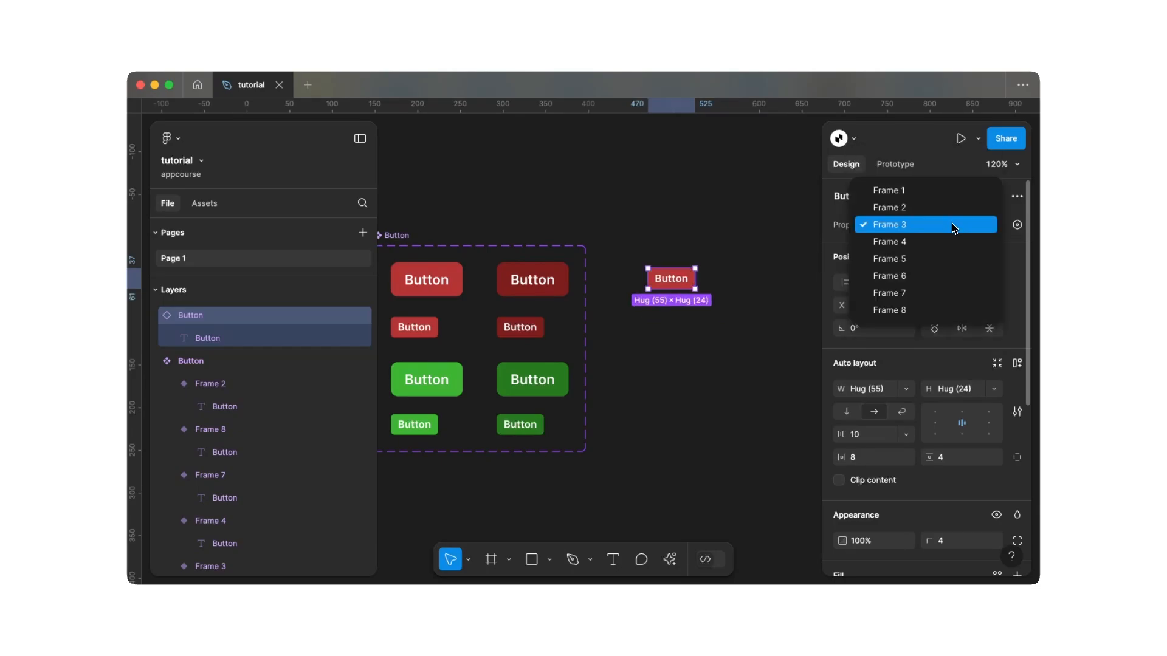
pyautogui.click(948, 310)
pyautogui.click(948, 232)
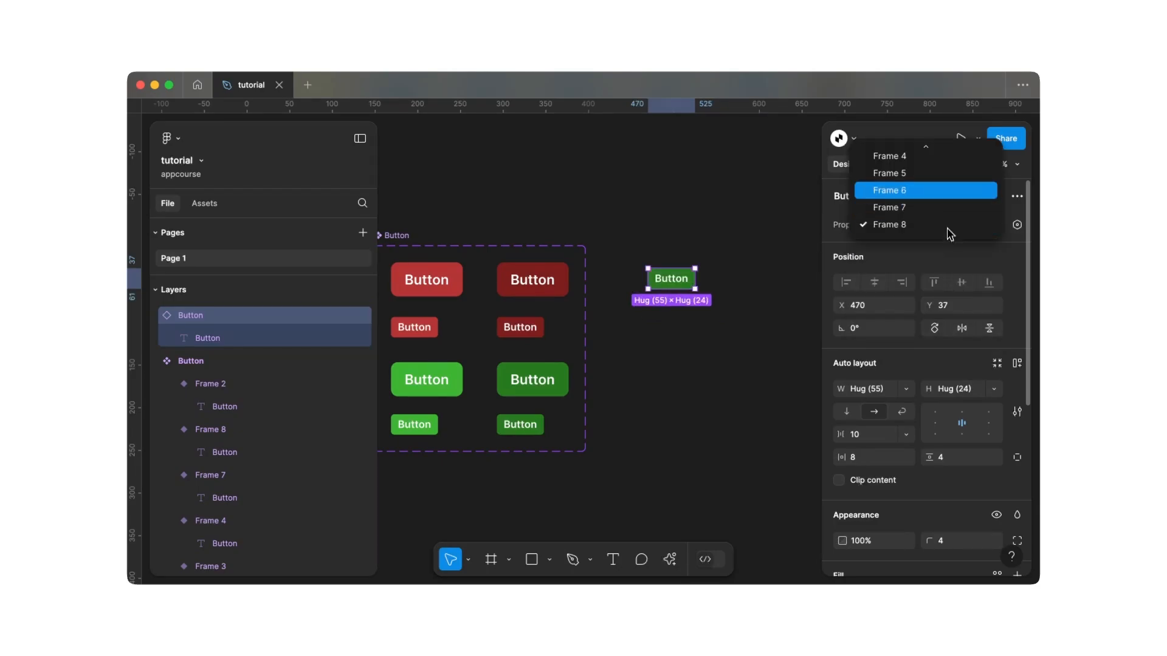
pyautogui.click(939, 153)
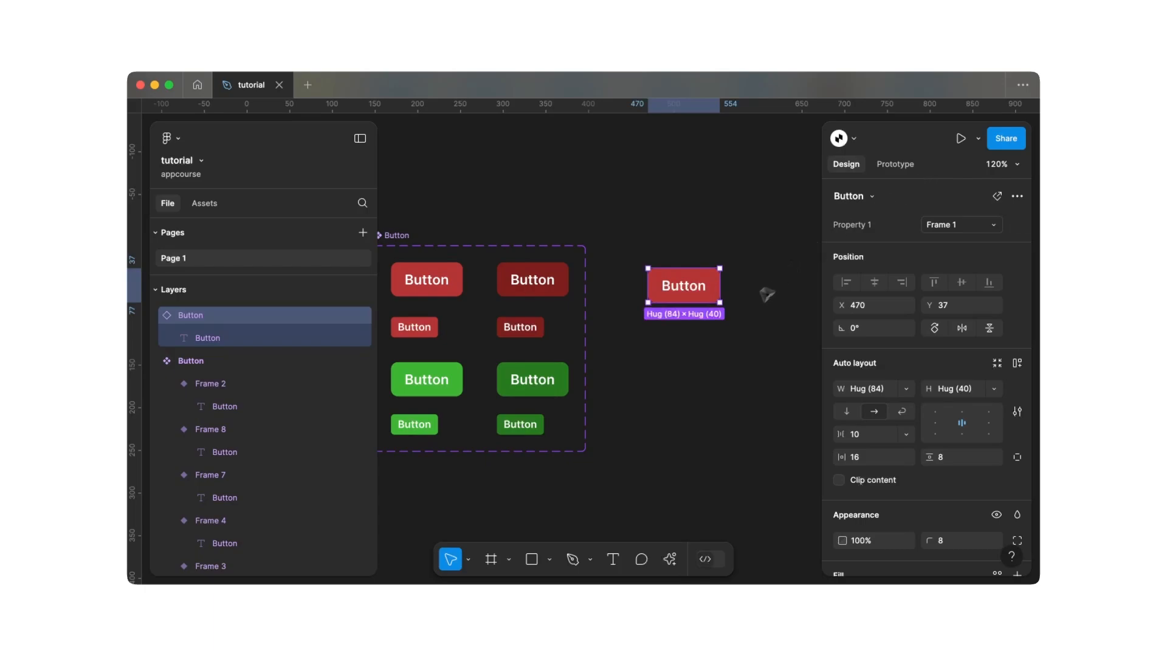
pyautogui.click(726, 340)
# - Rename the large bright red Frame 1 variant's layer as Type=Primary, Size=Large, State=Default
pyautogui.hscroll(-3, 726, 341)
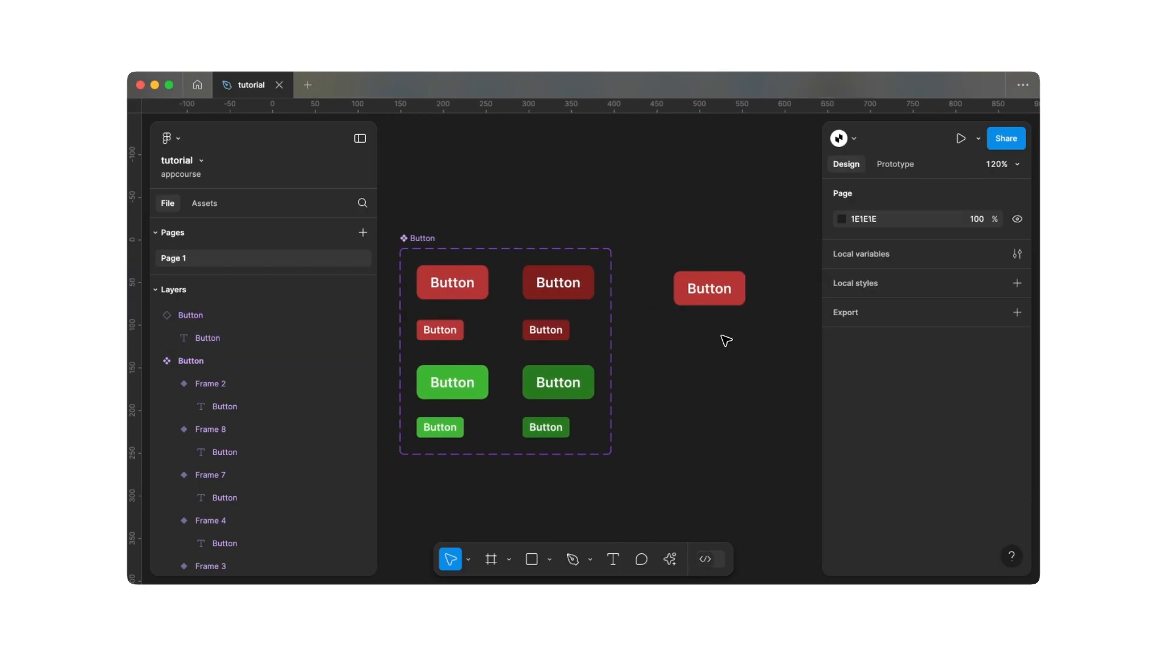
pyautogui.hscroll(-2, 726, 340)
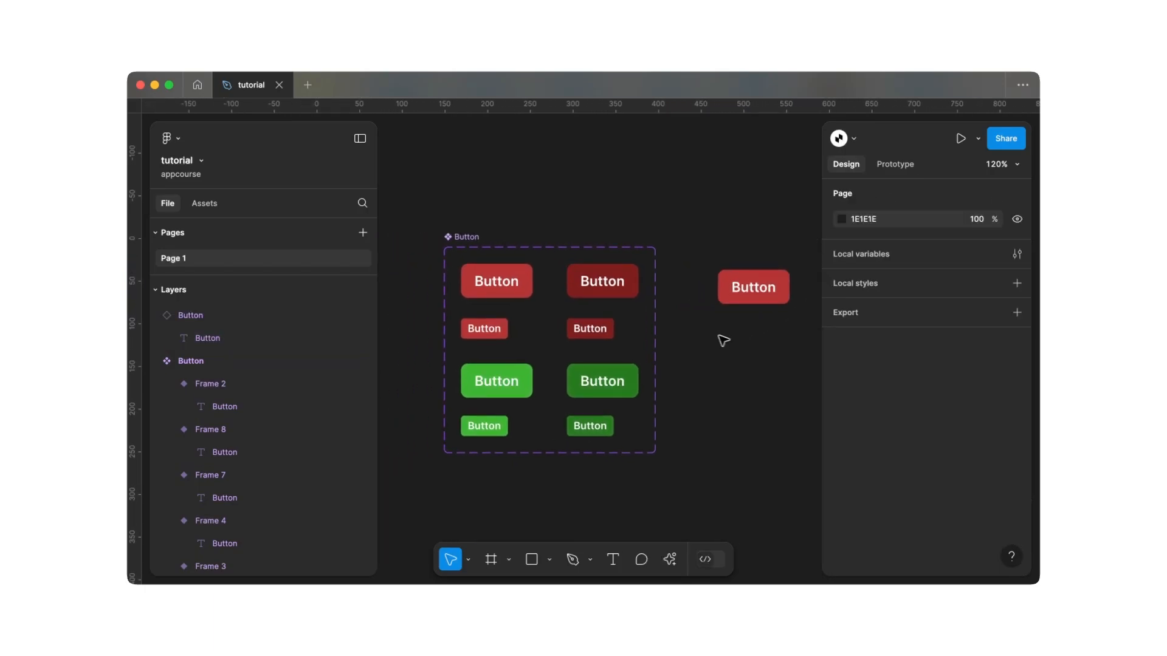
pyautogui.click(490, 293)
pyautogui.scroll(3, 490, 291)
pyautogui.scroll(-1, 489, 292)
pyautogui.hscroll(-1, 489, 292)
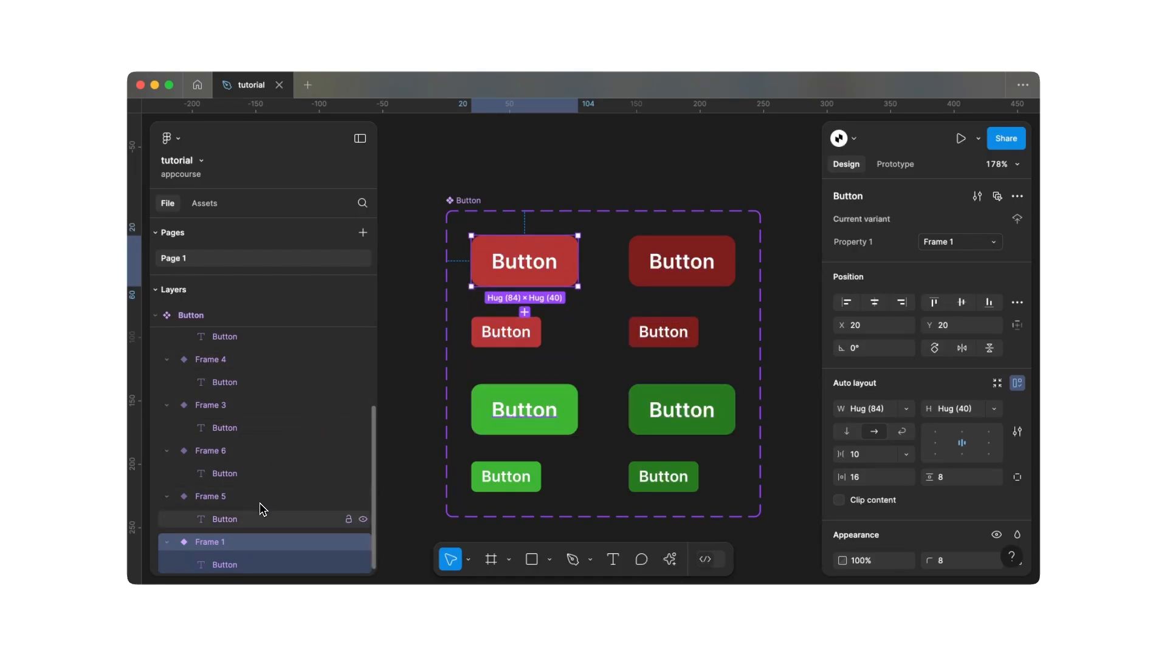
pyautogui.doubleClick(233, 542)
pyautogui.click(232, 543)
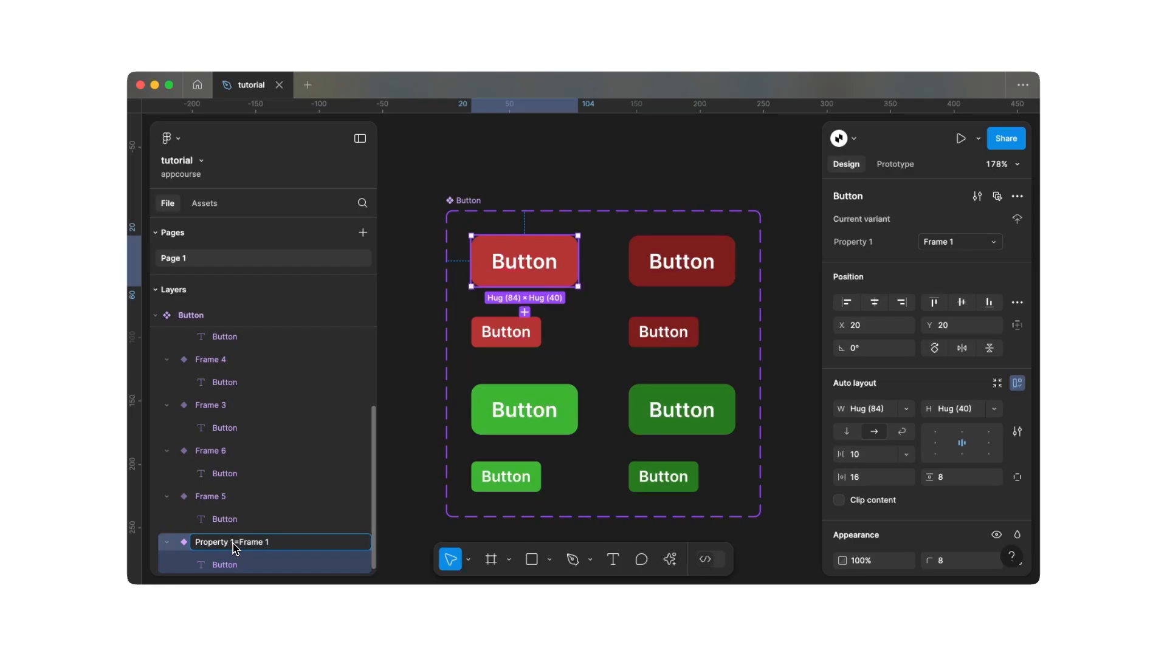
pyautogui.moveTo(235, 545); pyautogui.dragTo(196, 546)
pyautogui.write('Type')
pyautogui.moveTo(217, 546); pyautogui.dragTo(258, 545)
pyautogui.write('P')
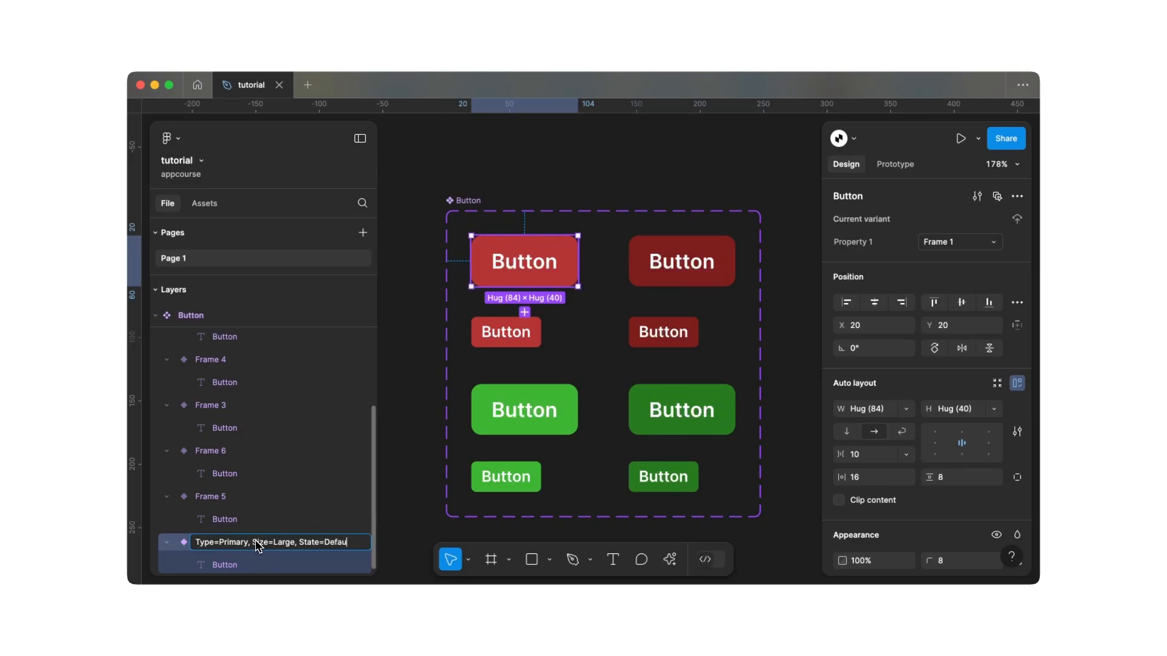
pyautogui.press('Return')
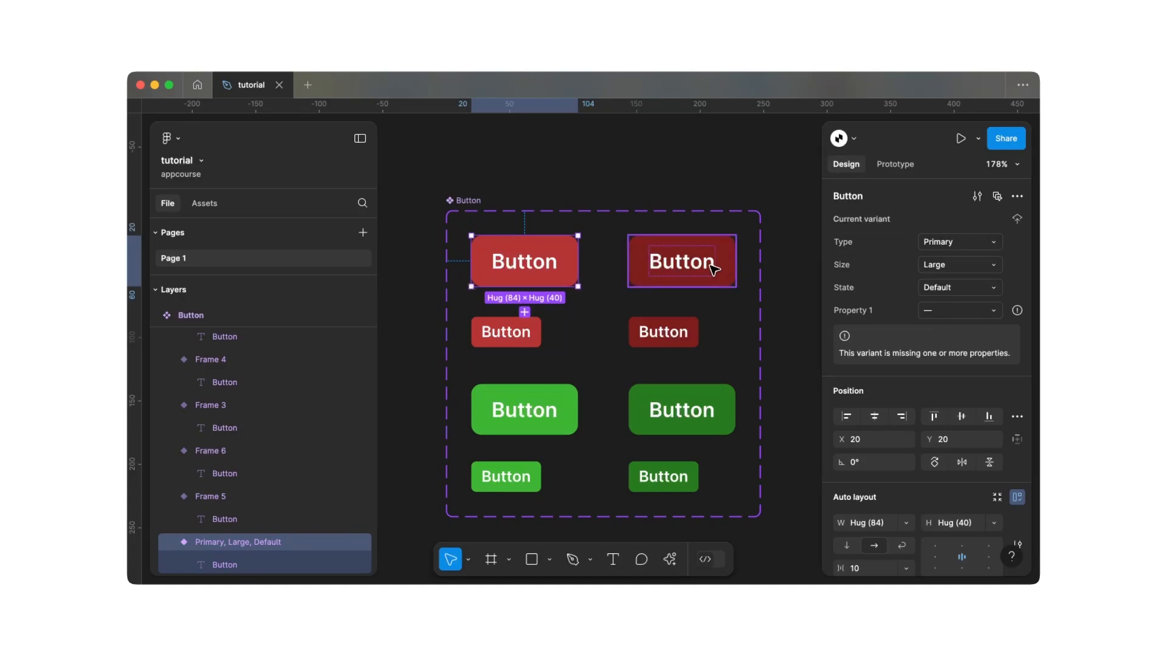
# - Give the large dark red Frame 2 variant the Type Primary, Size Large and the new State value Pressed
pyautogui.click(714, 269)
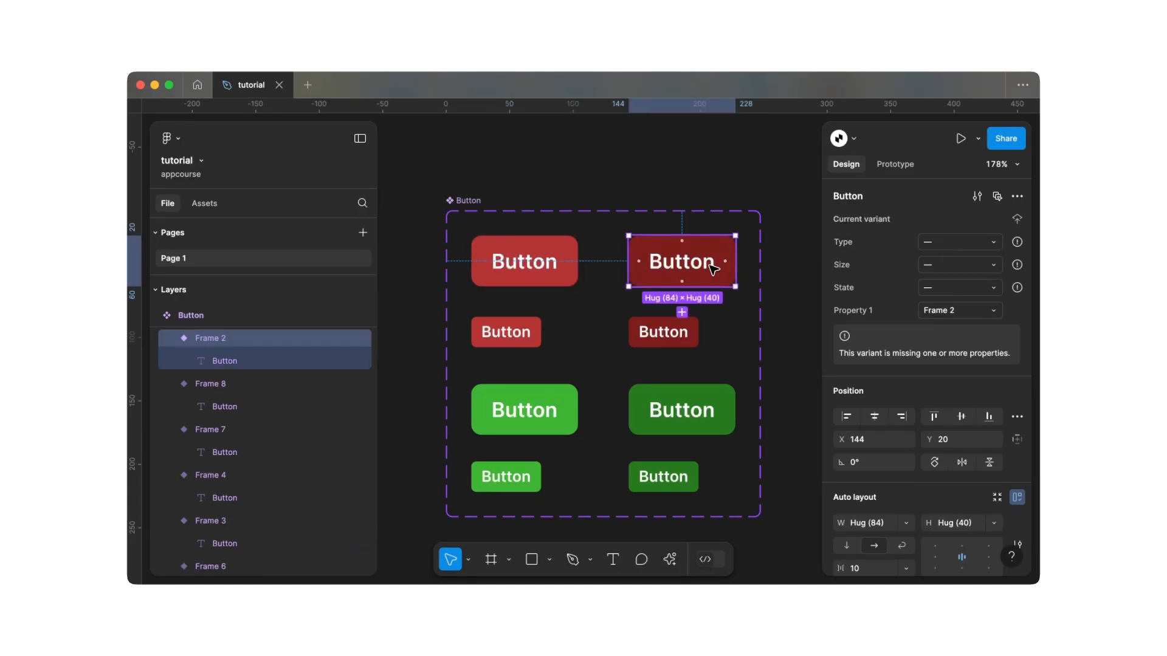
pyautogui.click(993, 245)
pyautogui.click(987, 244)
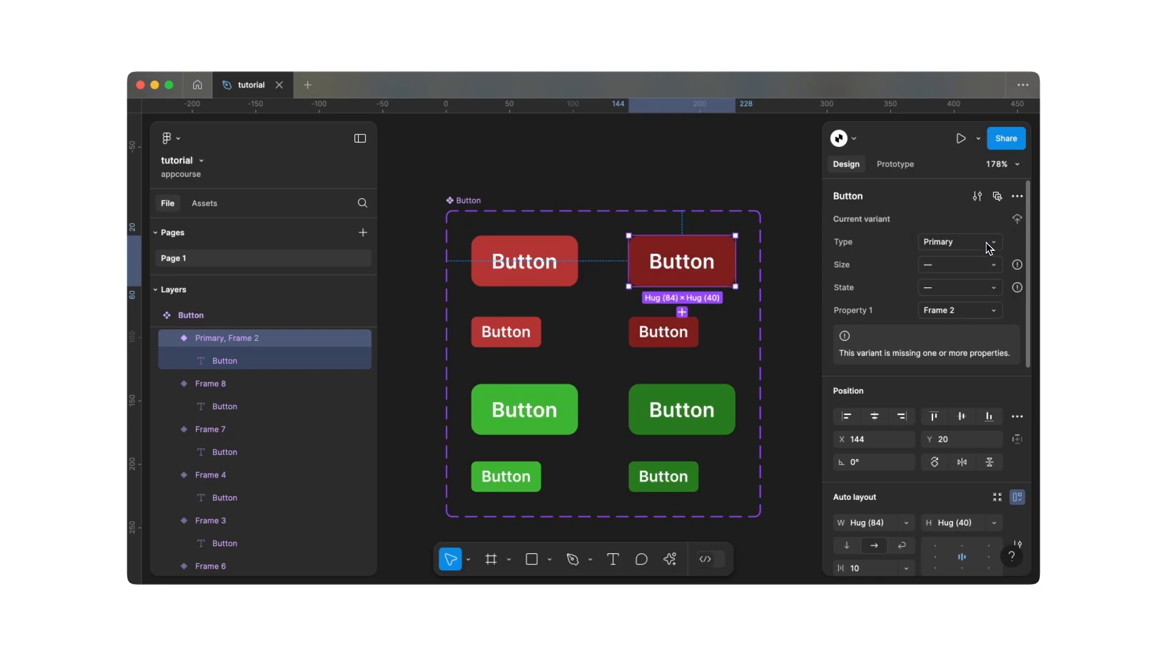
pyautogui.click(996, 266)
pyautogui.click(989, 270)
pyautogui.click(941, 291)
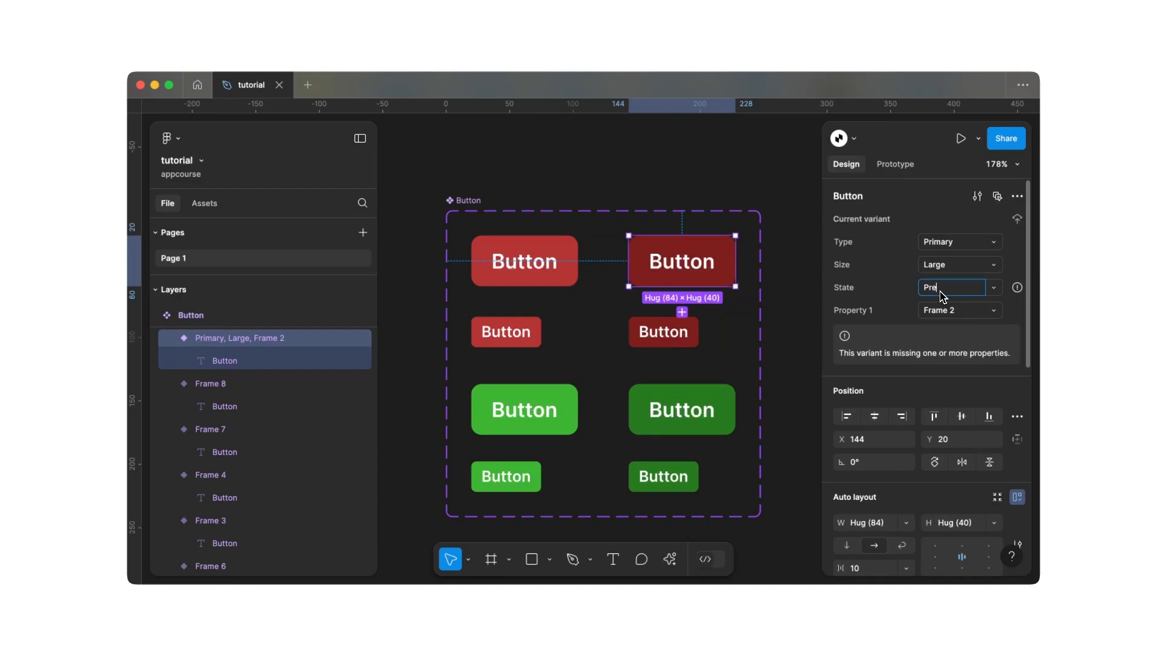
pyautogui.press('Return')
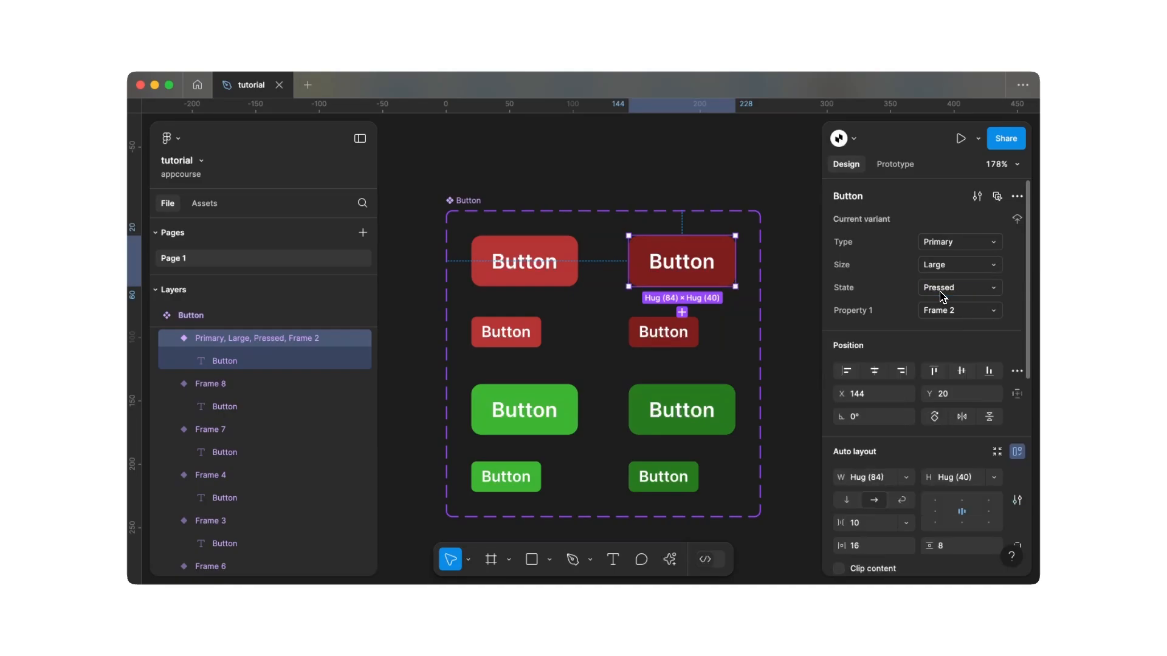
# - Give the small bright red Frame 3 variant the Type Primary, the new Size value Small and State Default
pyautogui.click(535, 337)
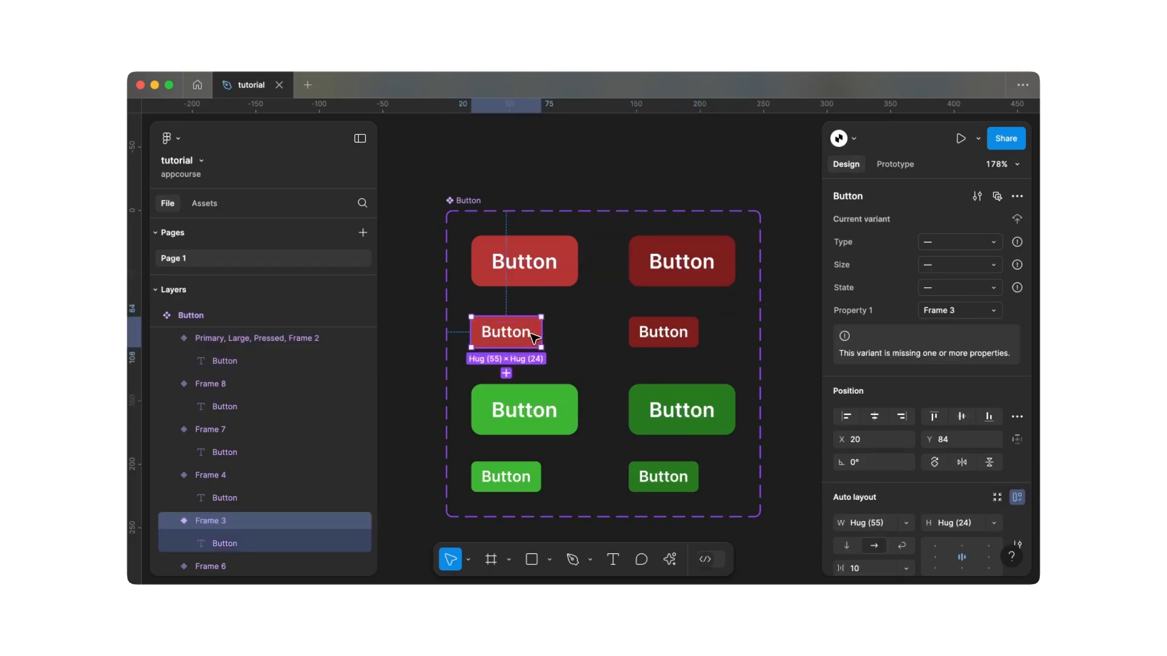
pyautogui.click(988, 243)
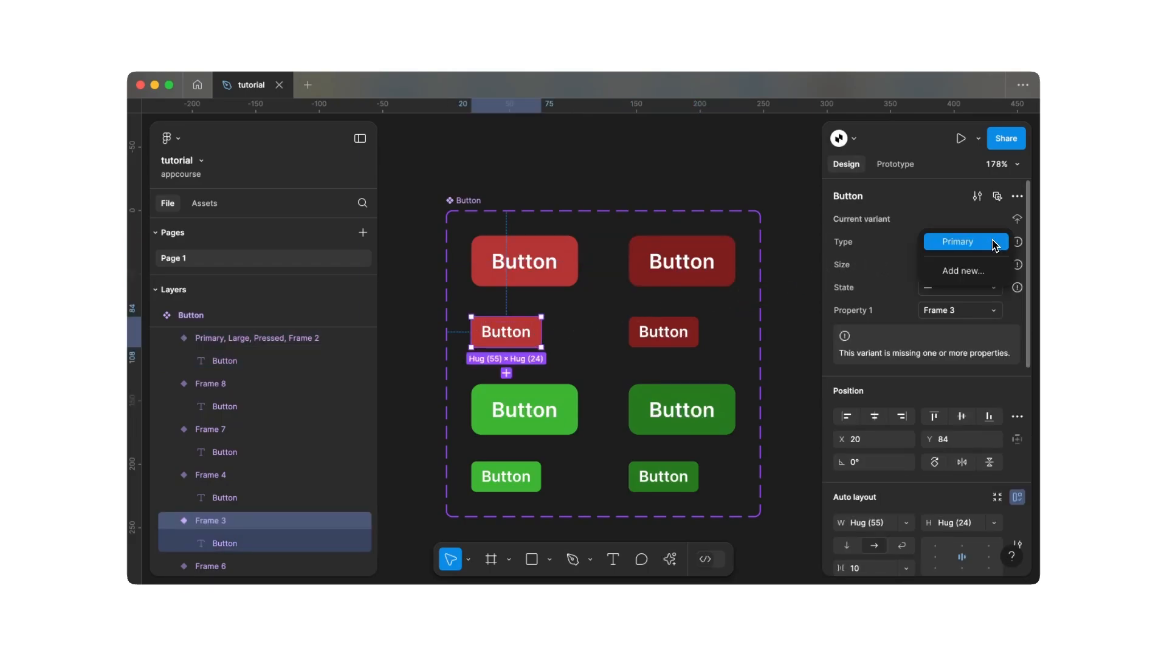
pyautogui.click(966, 242)
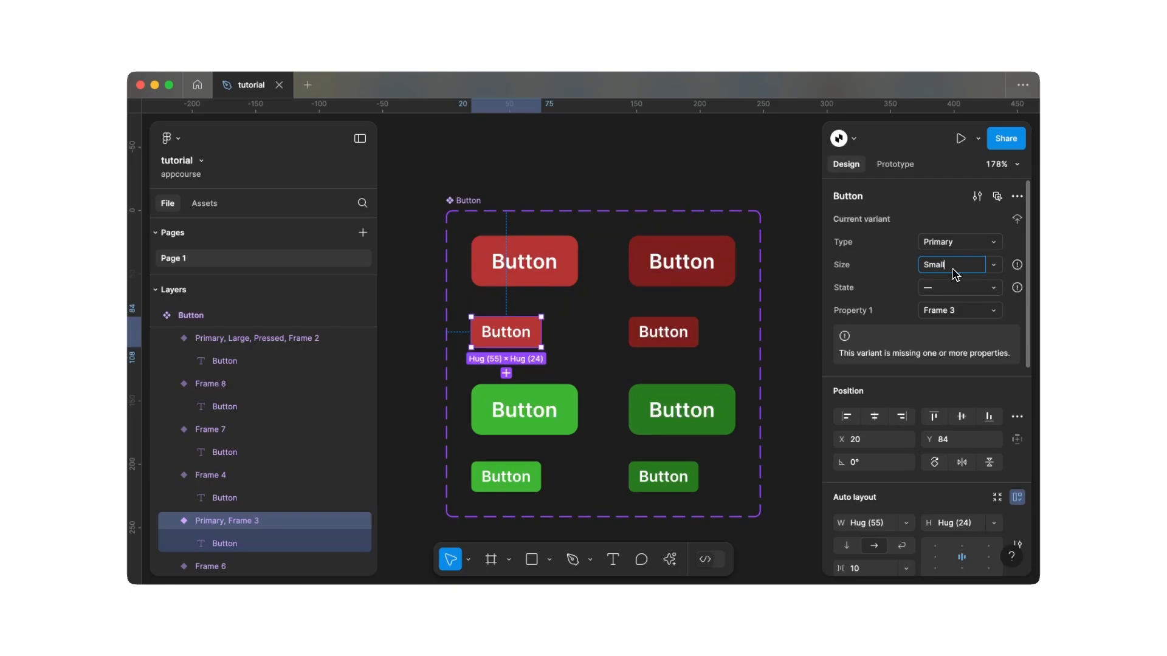
pyautogui.press('Return')
pyautogui.click(992, 290)
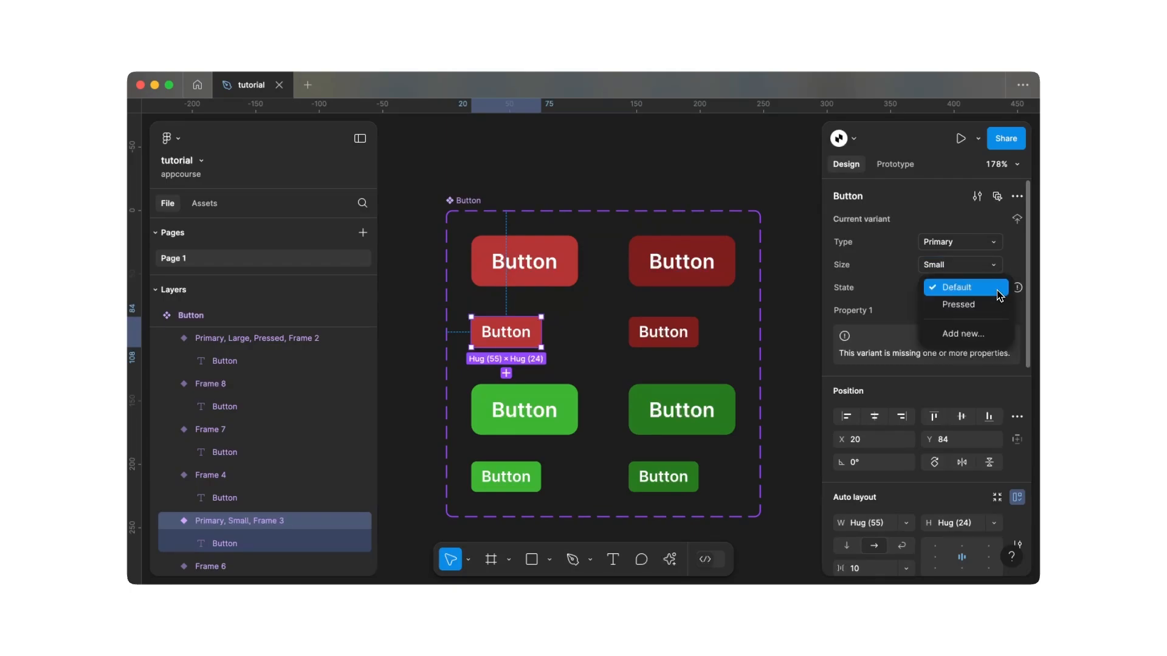
pyautogui.click(974, 293)
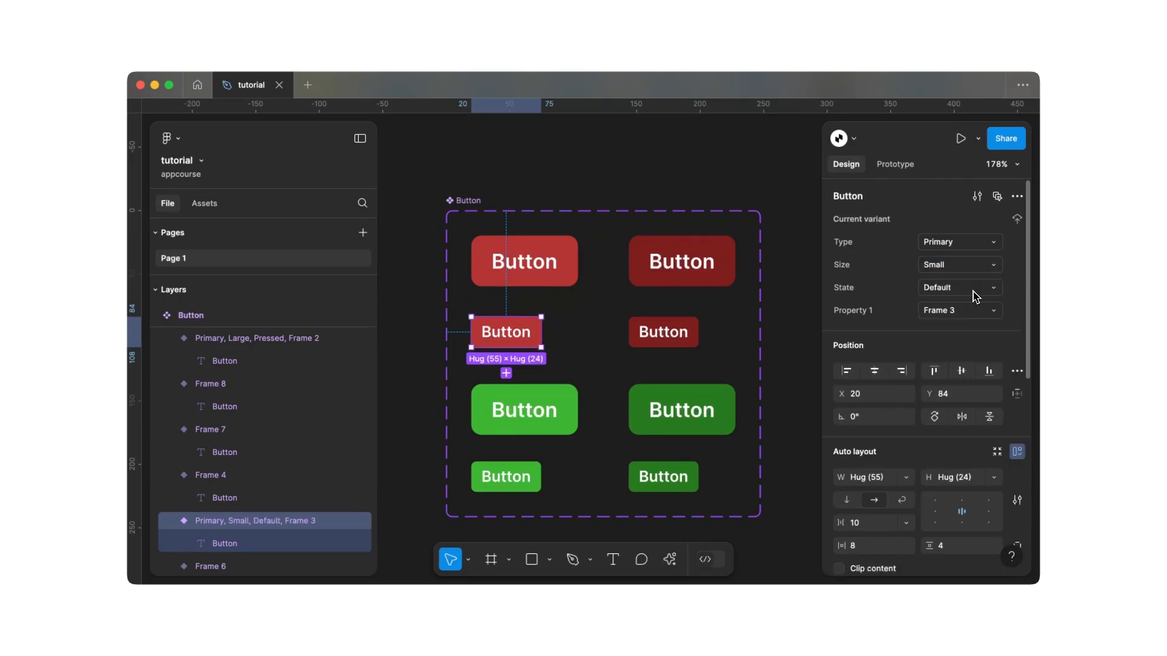
# - Set the small dark red Frame 4 variant to Type Primary, Size Small and State Pressed
pyautogui.click(690, 332)
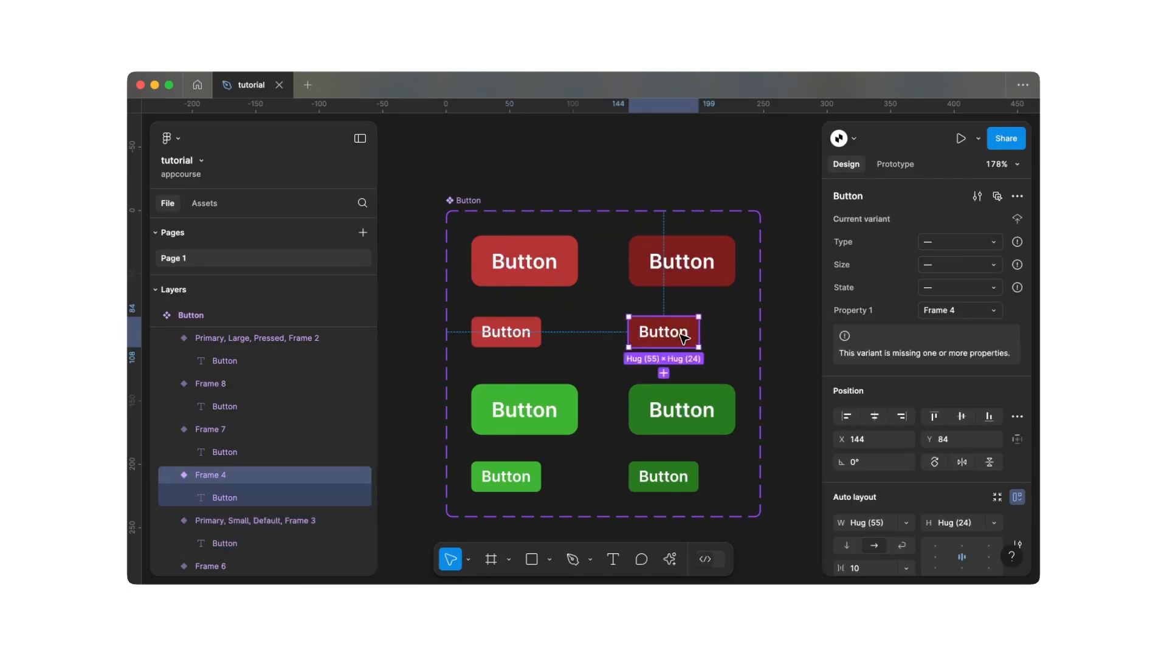
pyautogui.click(996, 244)
pyautogui.click(991, 243)
pyautogui.click(996, 262)
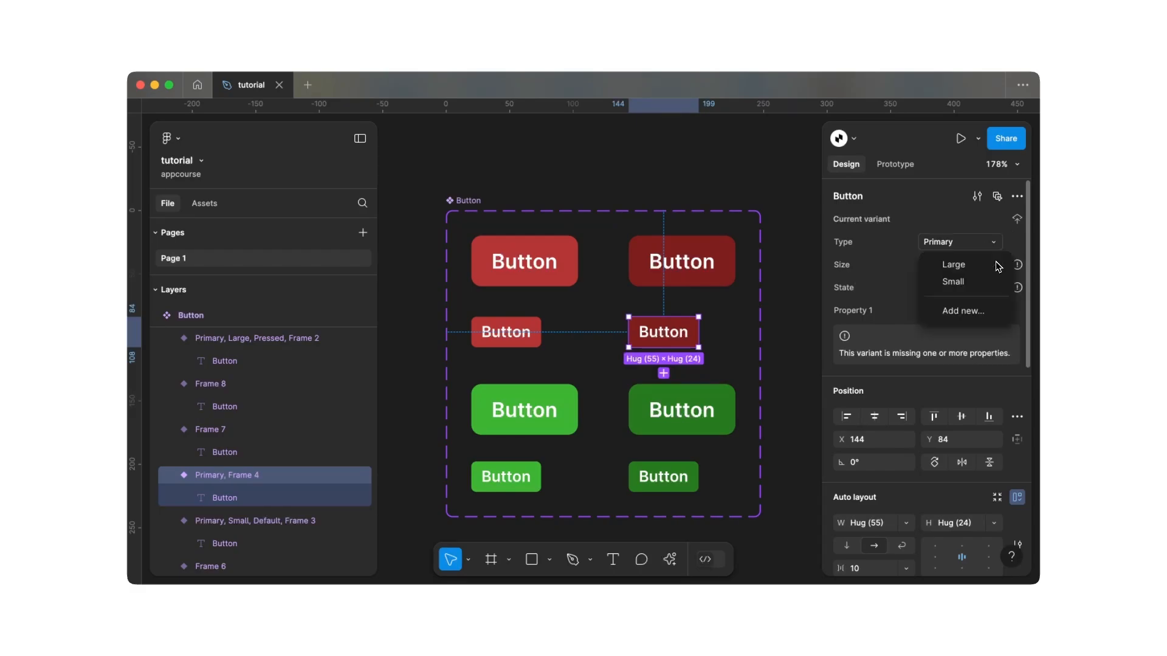
pyautogui.click(957, 282)
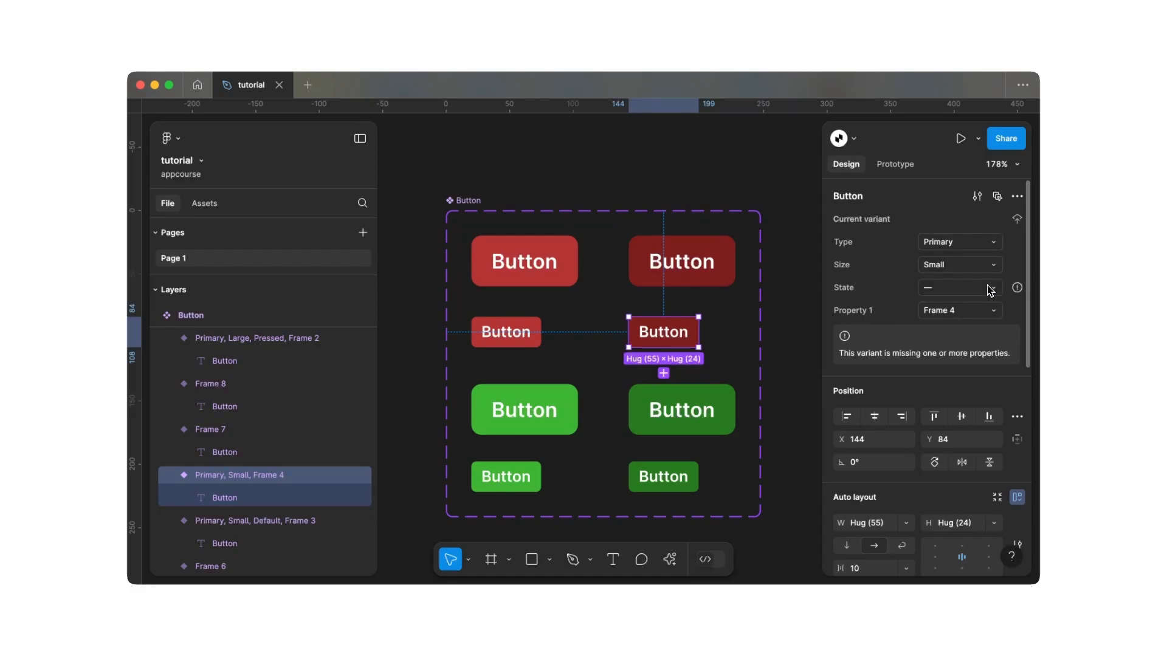
pyautogui.click(991, 291)
pyautogui.click(970, 308)
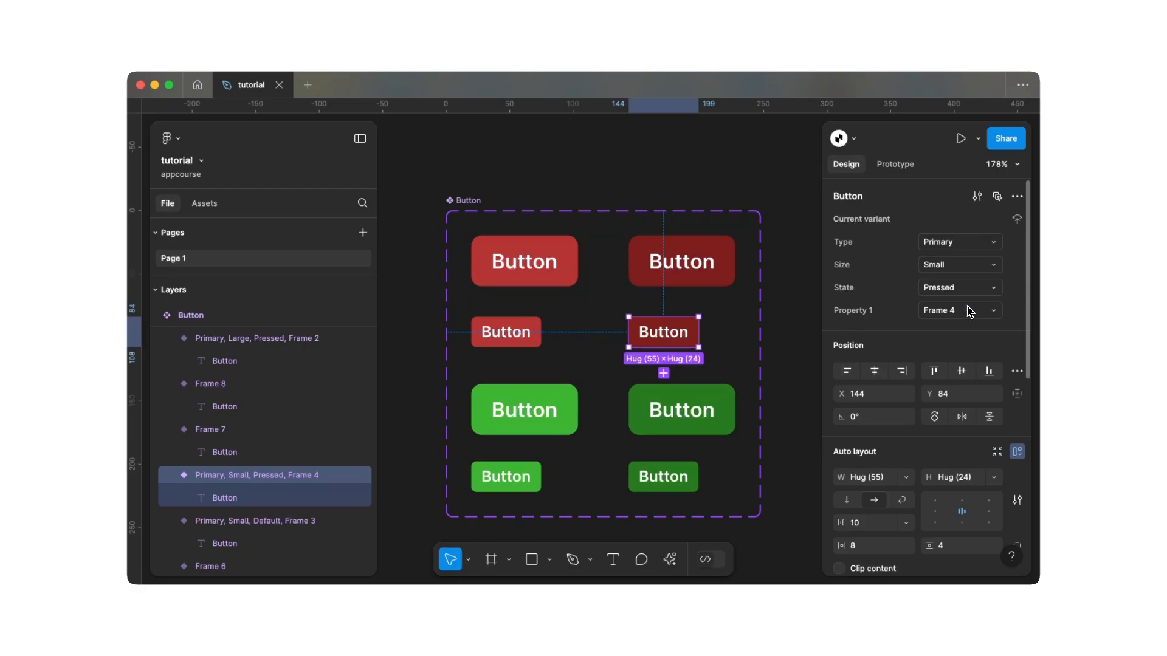
# - Give the large bright green Frame 5 variant the new Type value Secondary, Size Large and State Default
pyautogui.click(548, 414)
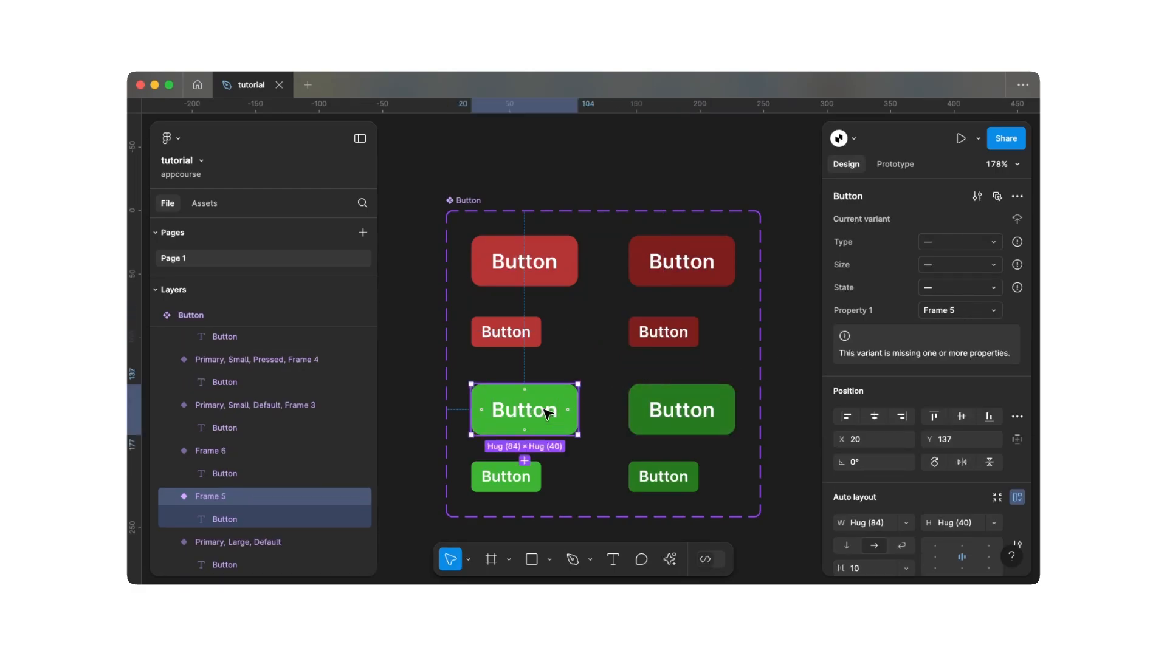
pyautogui.click(944, 248)
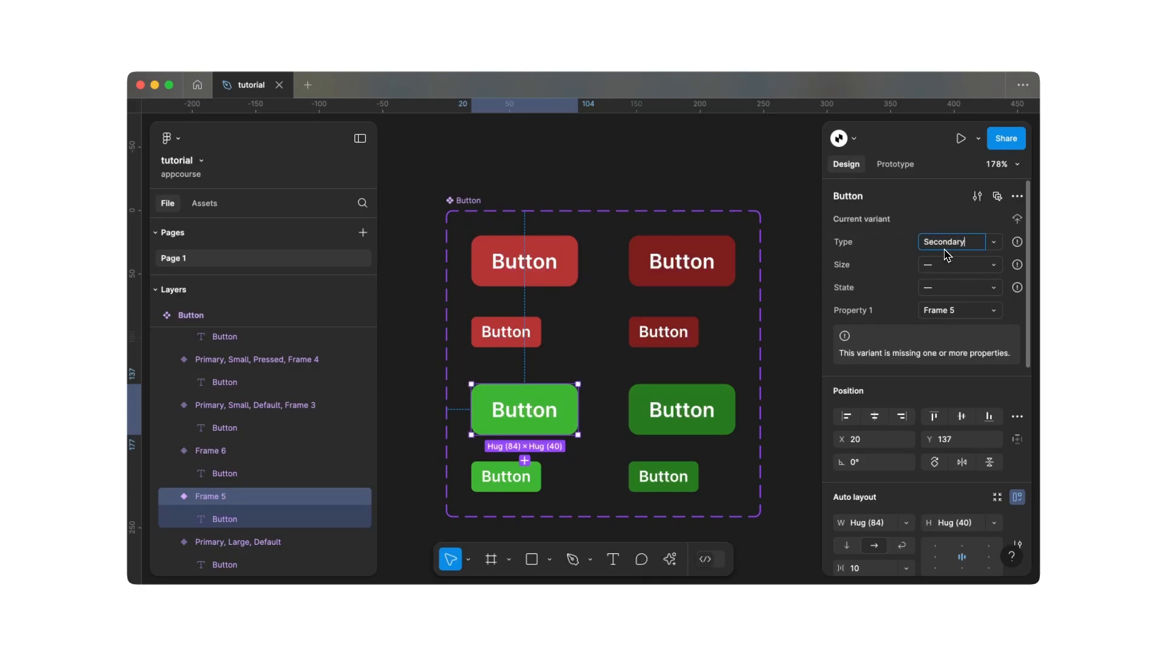
pyautogui.write('Secondary')
pyautogui.press('Return')
pyautogui.click(992, 265)
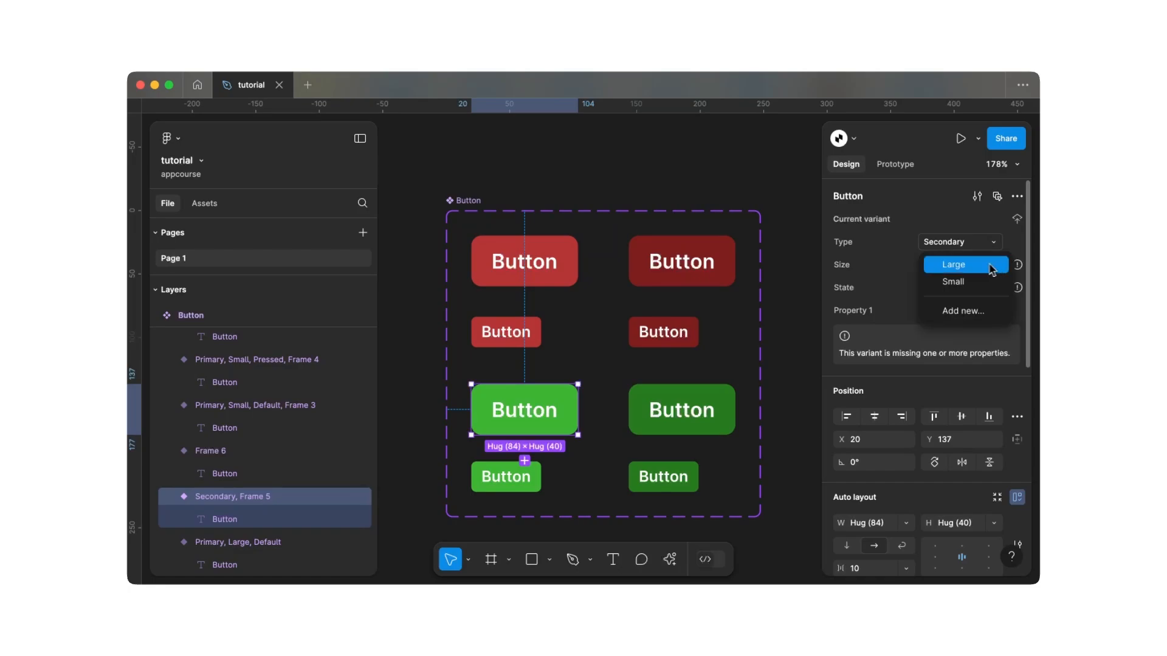
pyautogui.click(971, 266)
pyautogui.click(990, 287)
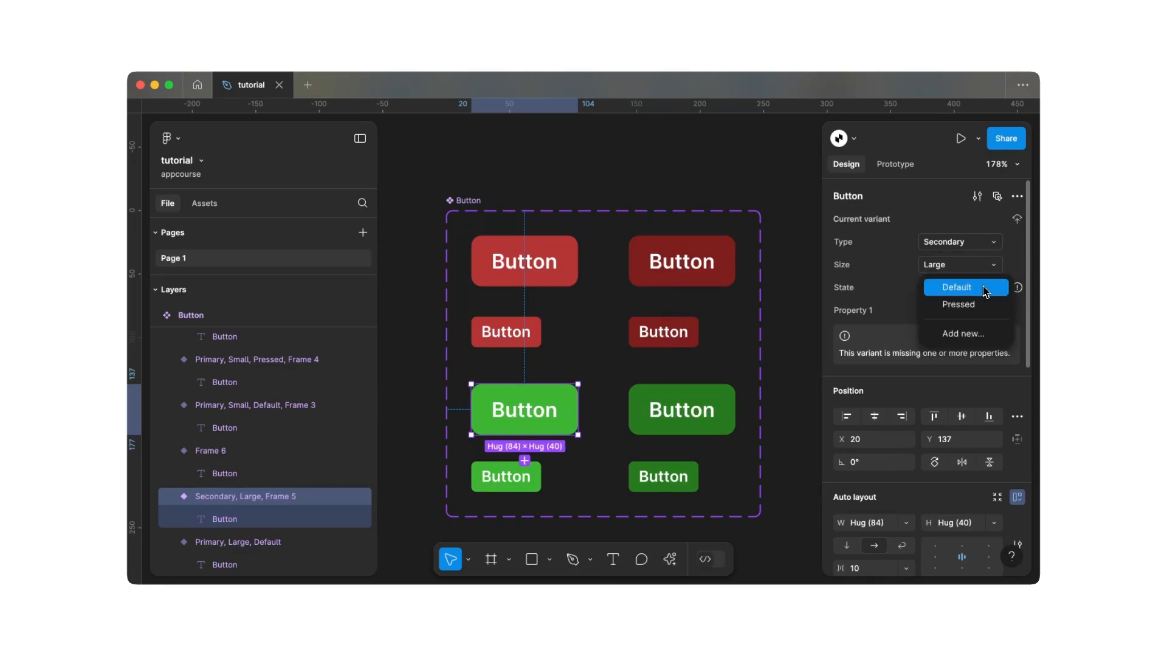
pyautogui.click(982, 289)
# - Set the large dark green Frame 6 variant to Type Secondary, Size Large and State Pressed
pyautogui.click(705, 395)
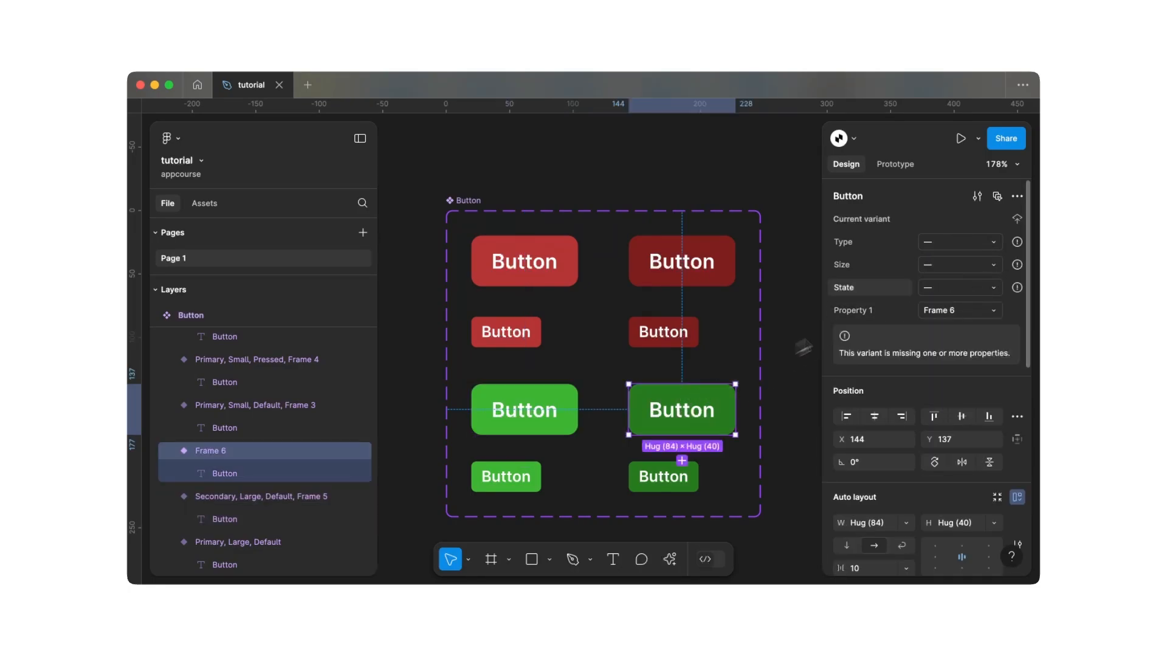
pyautogui.click(992, 242)
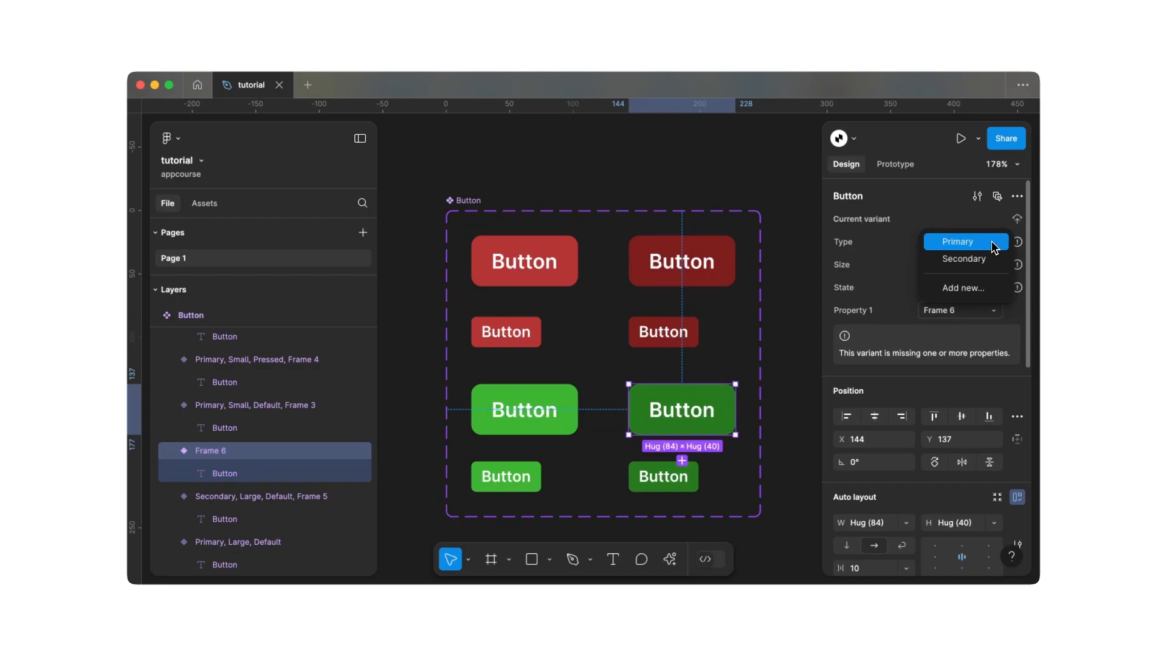
pyautogui.click(984, 260)
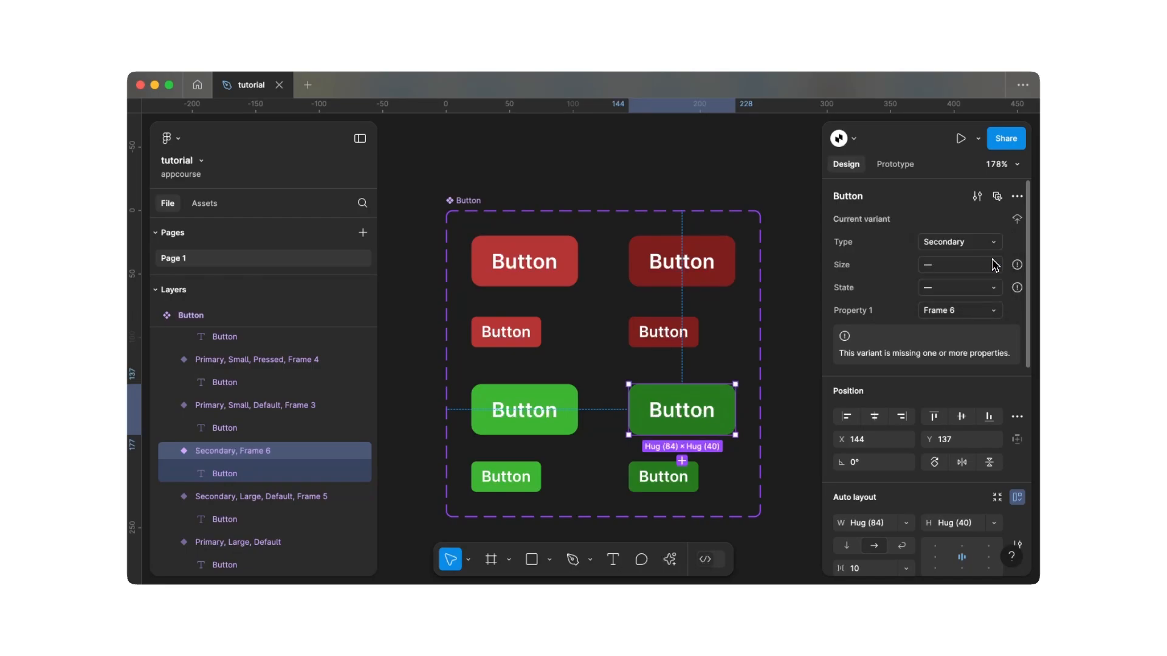
pyautogui.click(995, 266)
pyautogui.click(994, 270)
pyautogui.click(993, 287)
pyautogui.click(993, 303)
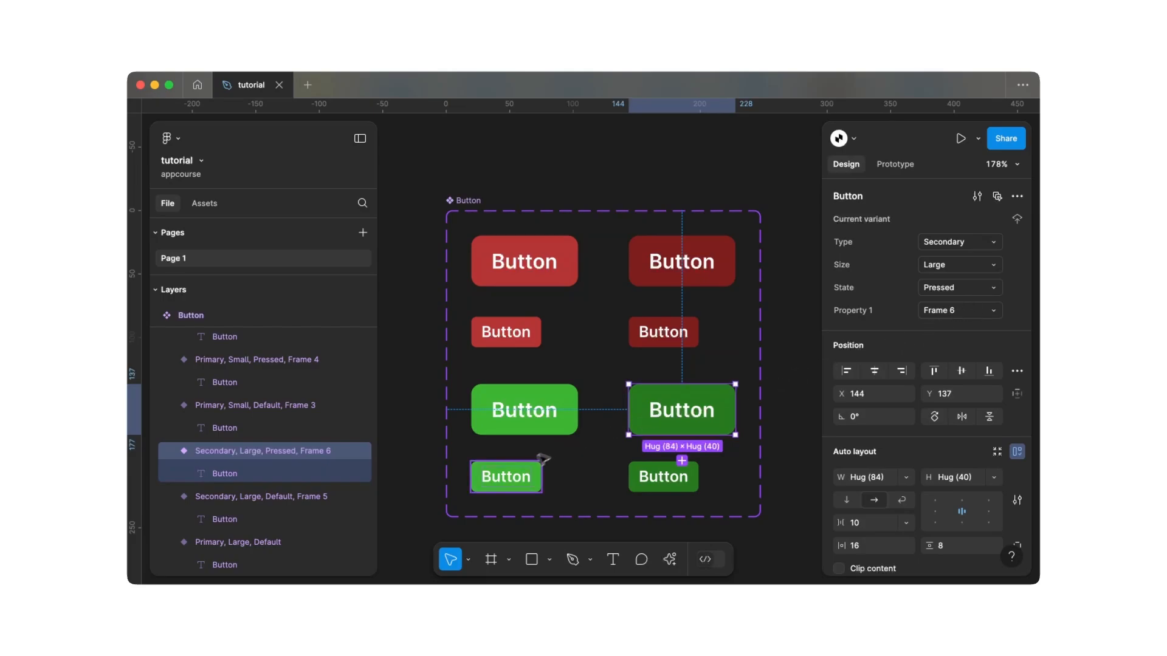
# - Give the small bright green Frame 7 variant the Type Secondary, Size Small and State Default
pyautogui.click(524, 480)
pyautogui.click(989, 249)
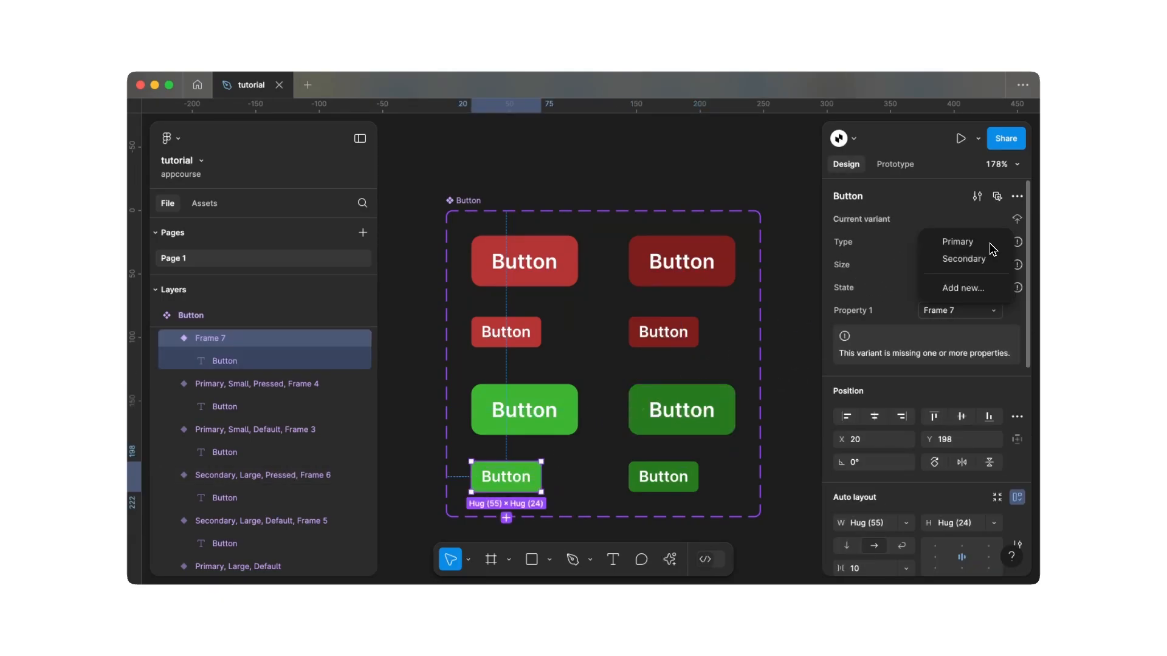
pyautogui.click(984, 260)
pyautogui.click(994, 271)
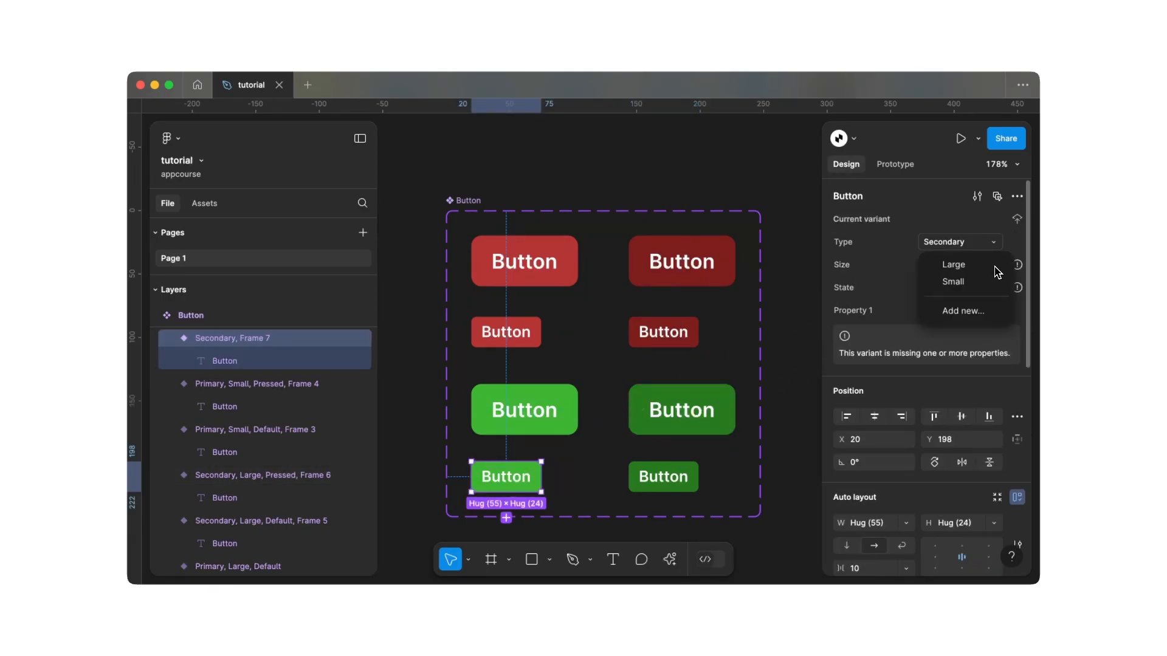
pyautogui.click(991, 280)
pyautogui.click(990, 290)
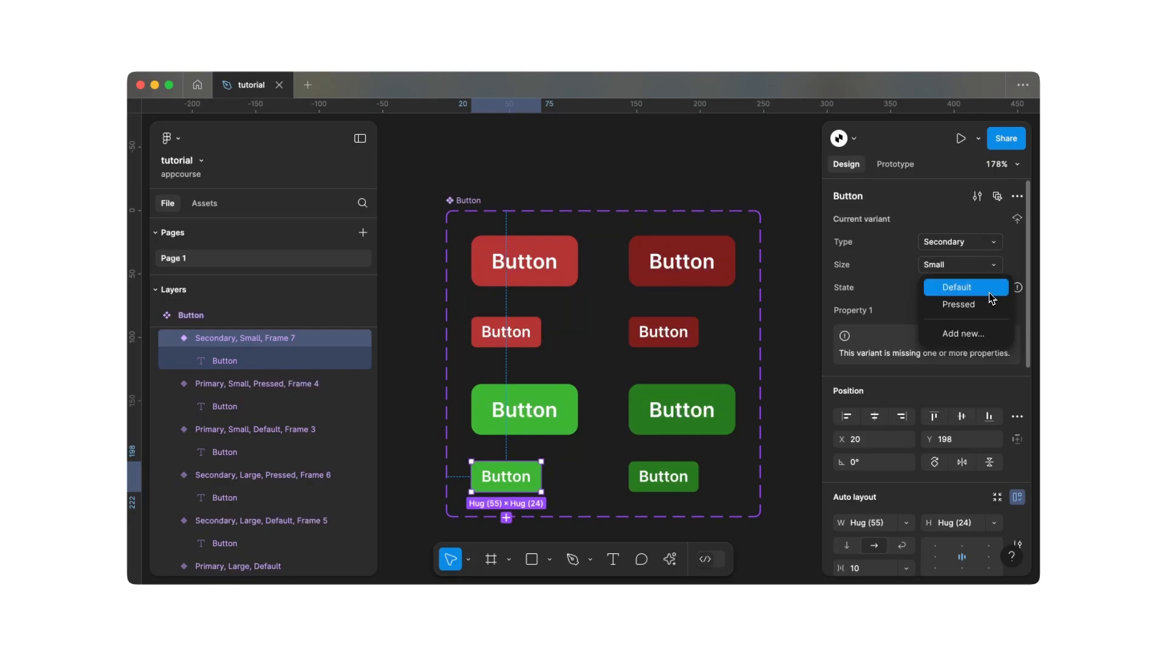
pyautogui.click(991, 292)
# - Set the small dark green Frame 8 variant to Type Secondary, Size Small and State Pressed
pyautogui.click(644, 475)
pyautogui.click(995, 242)
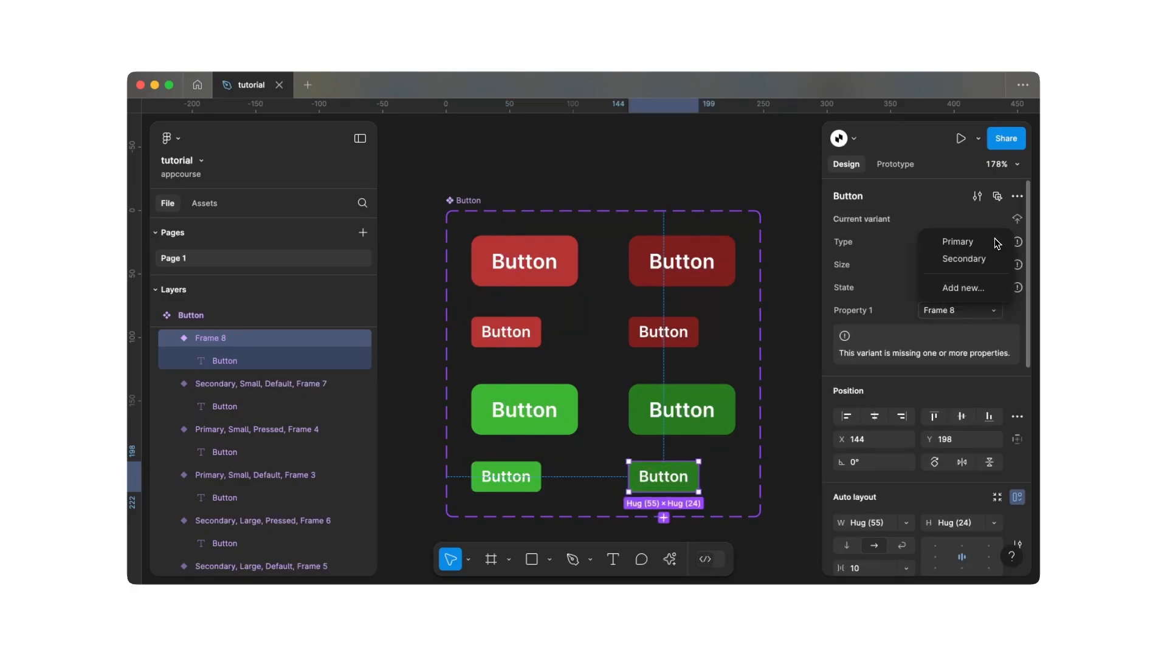
pyautogui.click(984, 258)
pyautogui.click(994, 265)
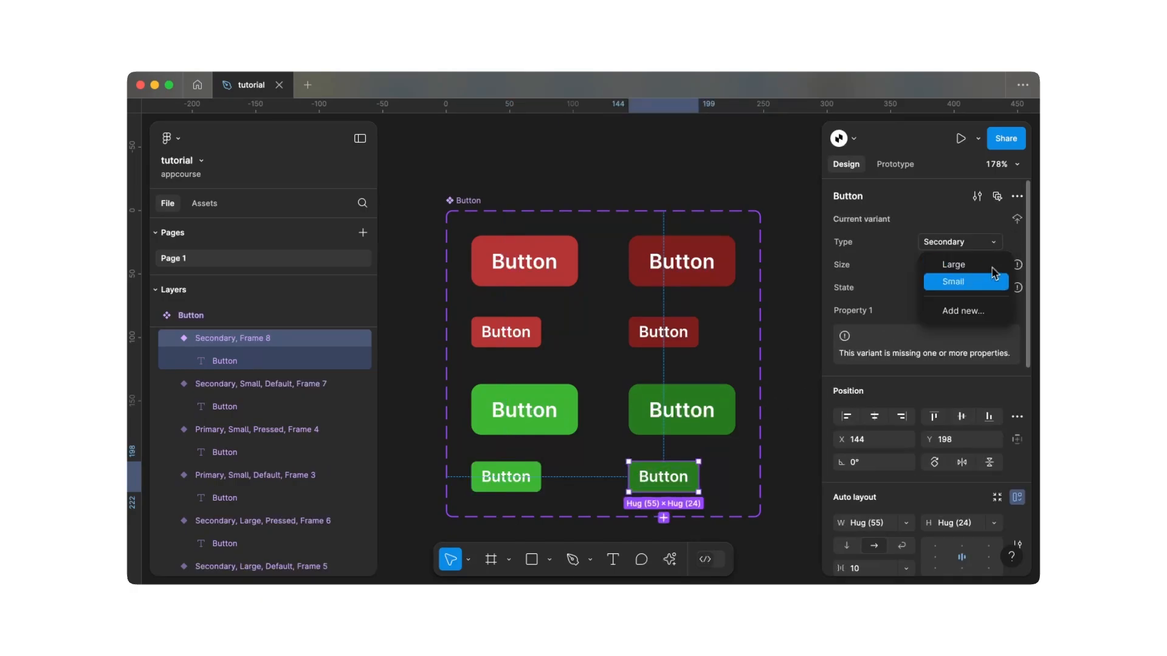
pyautogui.click(981, 281)
pyautogui.click(983, 289)
pyautogui.click(981, 305)
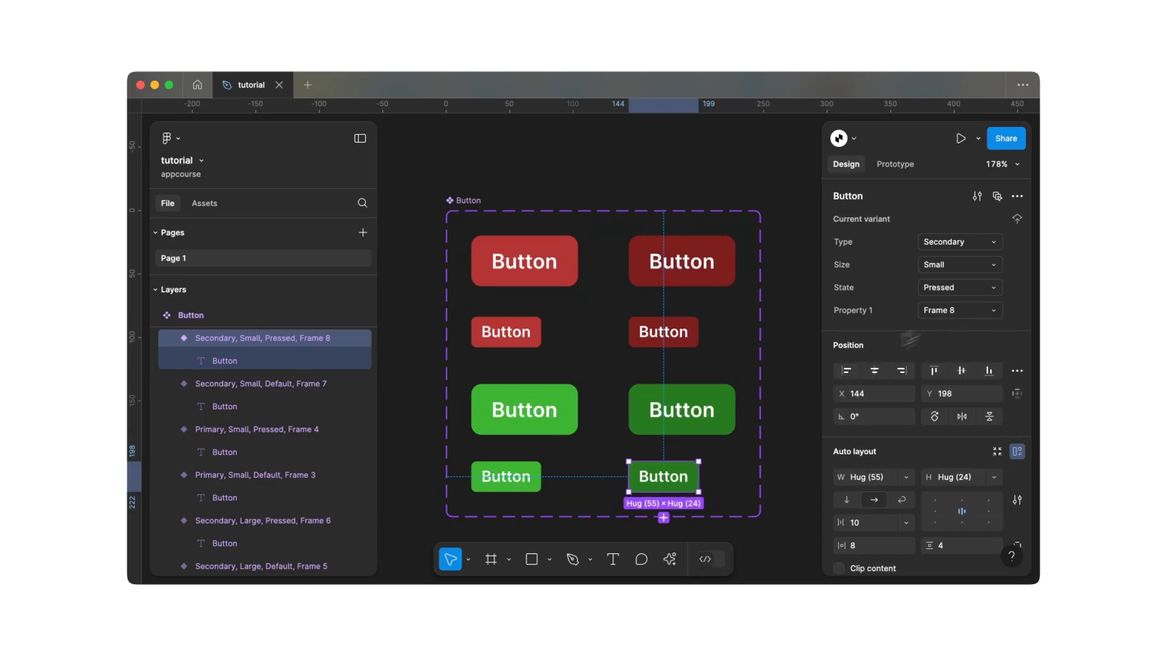
# - Remove the Property 1=Frame 5 part from the layer name of the large bright green variant
pyautogui.click(572, 409)
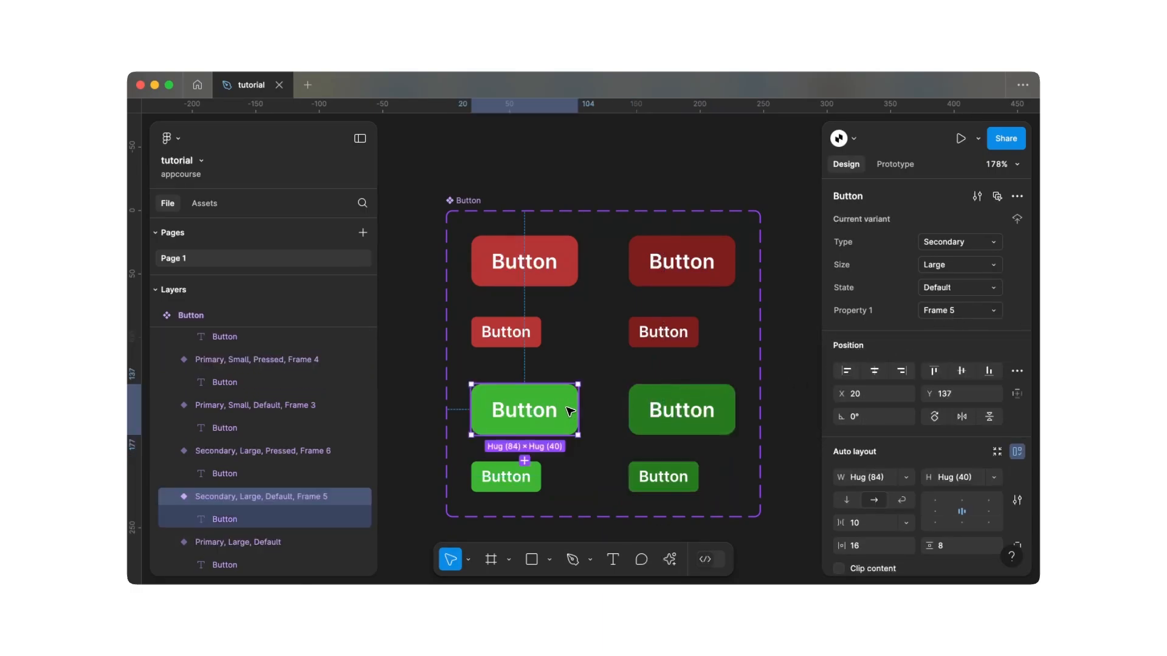
pyautogui.click(665, 404)
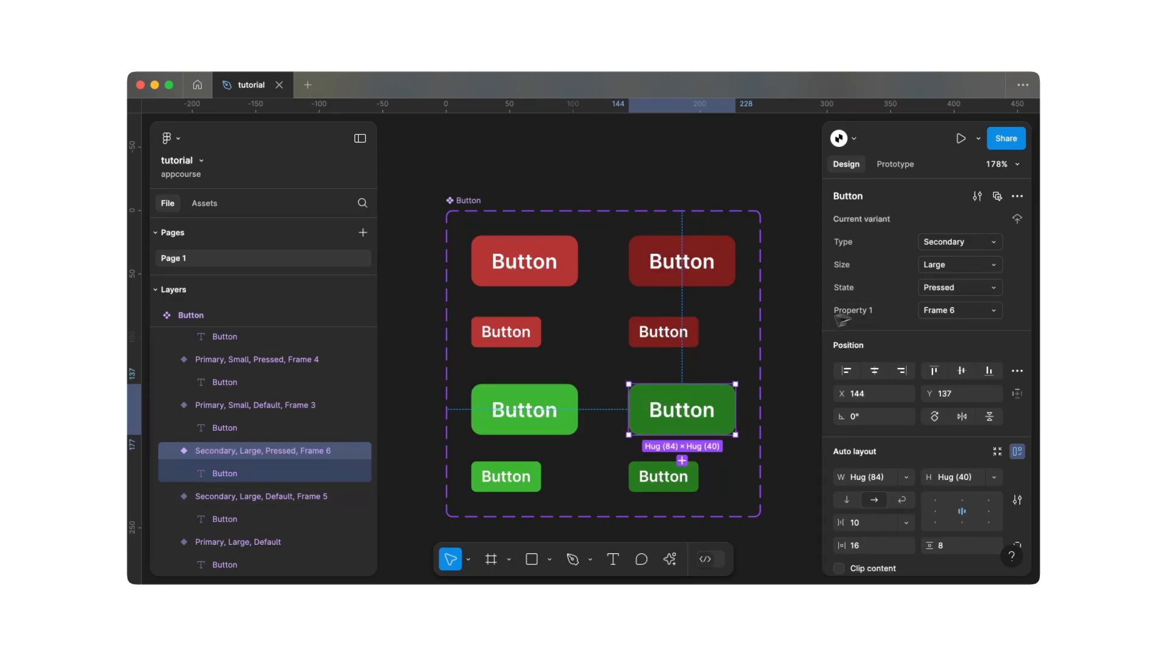
pyautogui.doubleClick(261, 497)
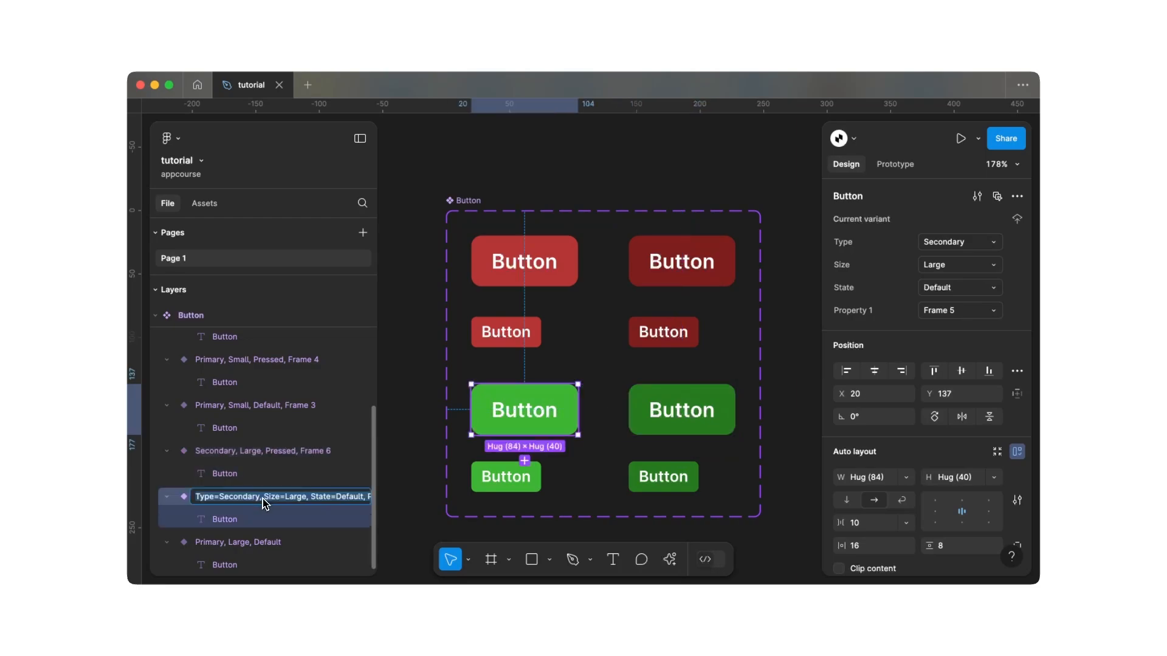
pyautogui.click(299, 497)
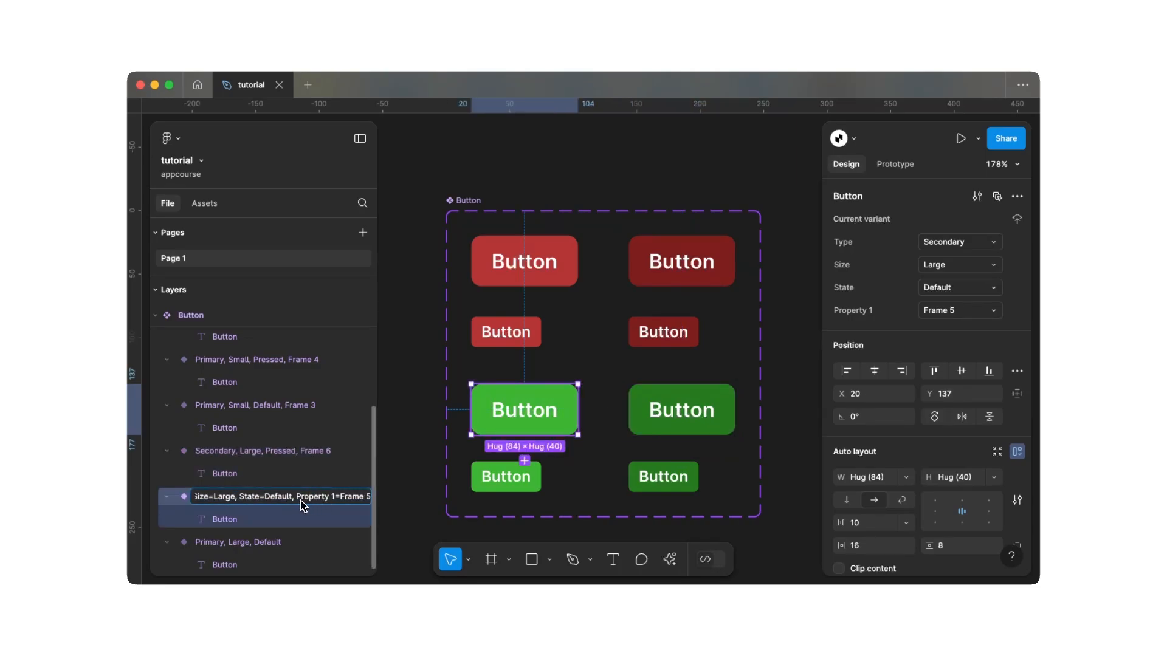
pyautogui.moveTo(297, 497); pyautogui.dragTo(369, 499)
pyautogui.press('BackSpace')
pyautogui.press('Return')
# - Delete Property 1=Frame 6 from the layer name of the large dark green Pressed variant
pyautogui.doubleClick(309, 453)
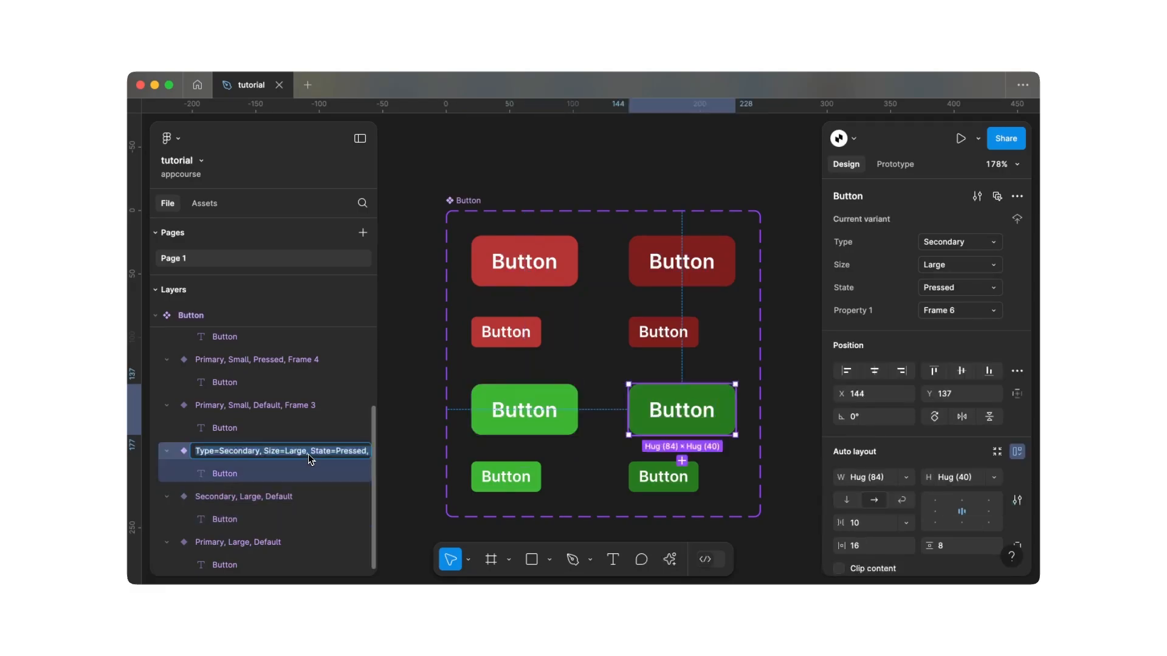
pyautogui.click(309, 454)
pyautogui.moveTo(310, 460); pyautogui.dragTo(364, 453)
pyautogui.press('BackSpace')
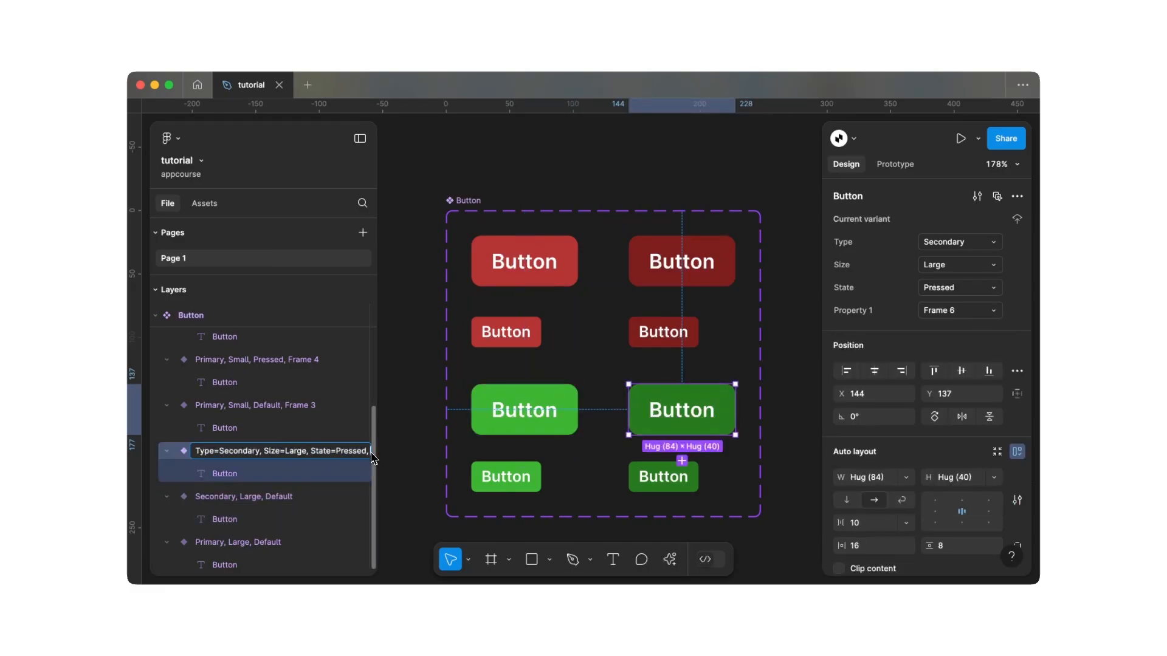
pyautogui.press('Return')
# - Strip the Property 1 entries, Frame 3 and Frame 4, from the layer names of the two small red variants
pyautogui.doubleClick(304, 405)
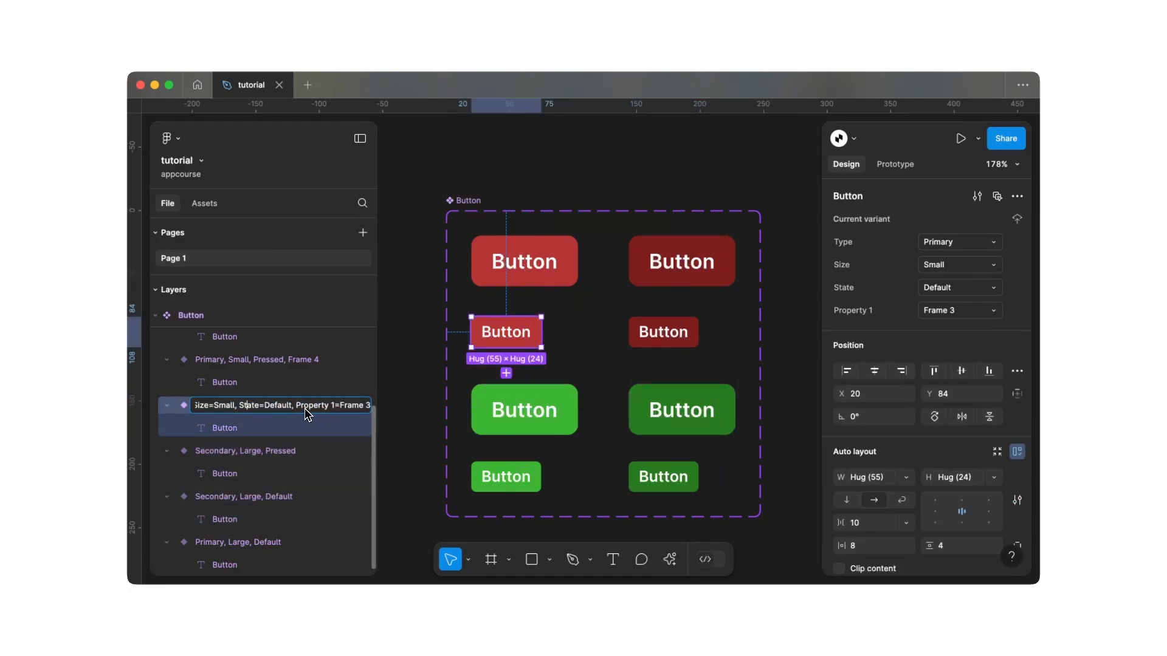
pyautogui.moveTo(296, 405); pyautogui.dragTo(387, 408)
pyautogui.press('BackSpace')
pyautogui.press('Return')
pyautogui.doubleClick(303, 360)
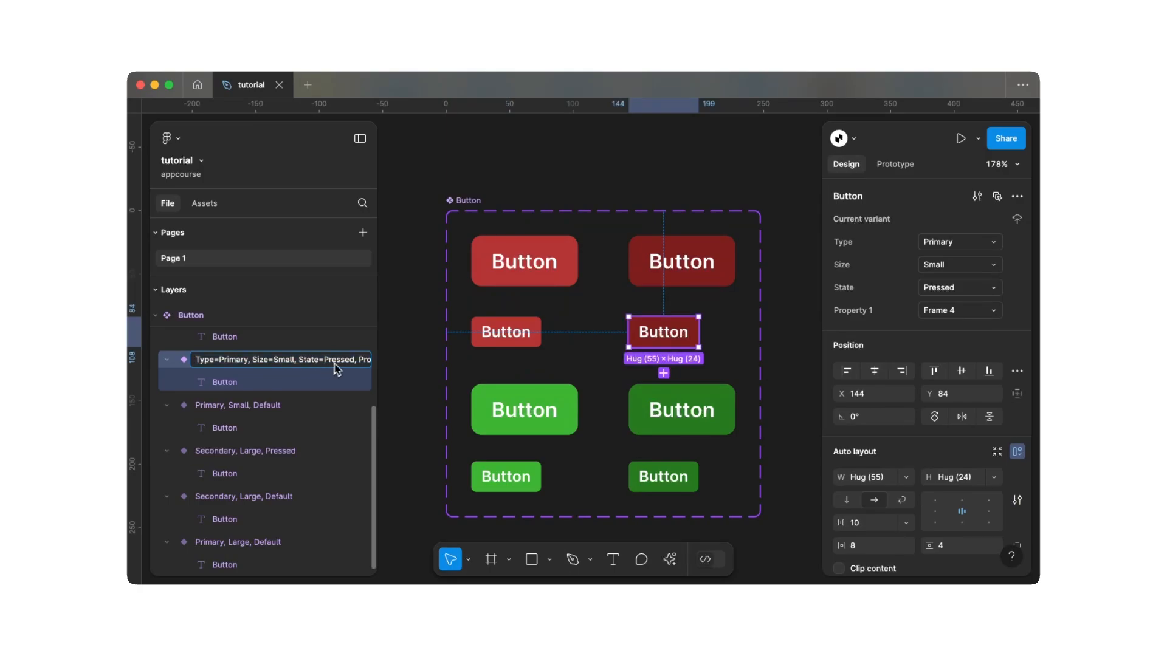
pyautogui.click(306, 363)
pyautogui.moveTo(308, 364); pyautogui.dragTo(373, 365)
pyautogui.press('BackSpace')
pyautogui.press('Return')
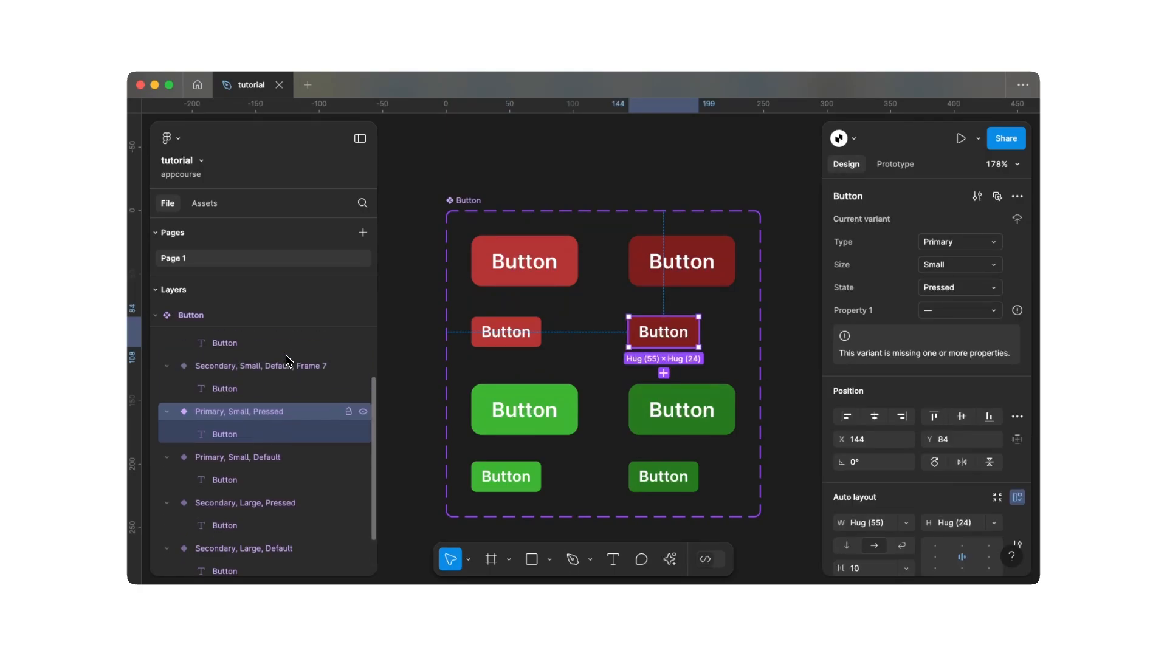
# - Strip the Property 1 entries, Frame 7 and Frame 8, from the layer names of the two small green variants
pyautogui.click(289, 387)
pyautogui.doubleClick(289, 387)
pyautogui.moveTo(313, 389); pyautogui.dragTo(372, 392)
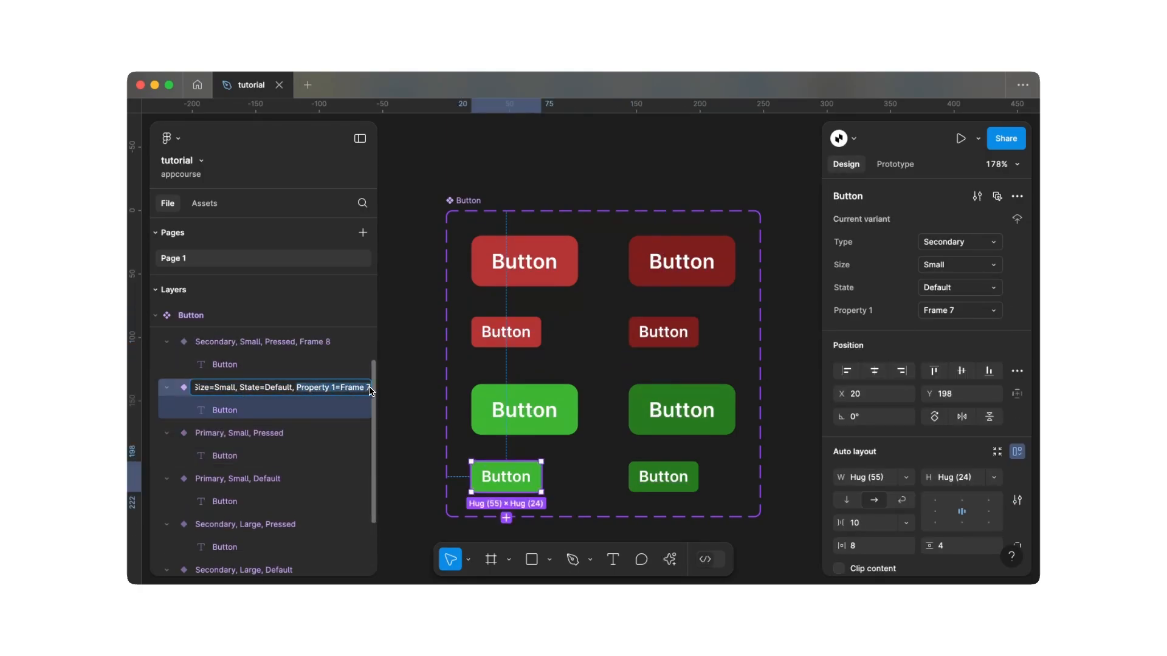
pyautogui.press('BackSpace')
pyautogui.press('Return')
pyautogui.doubleClick(310, 378)
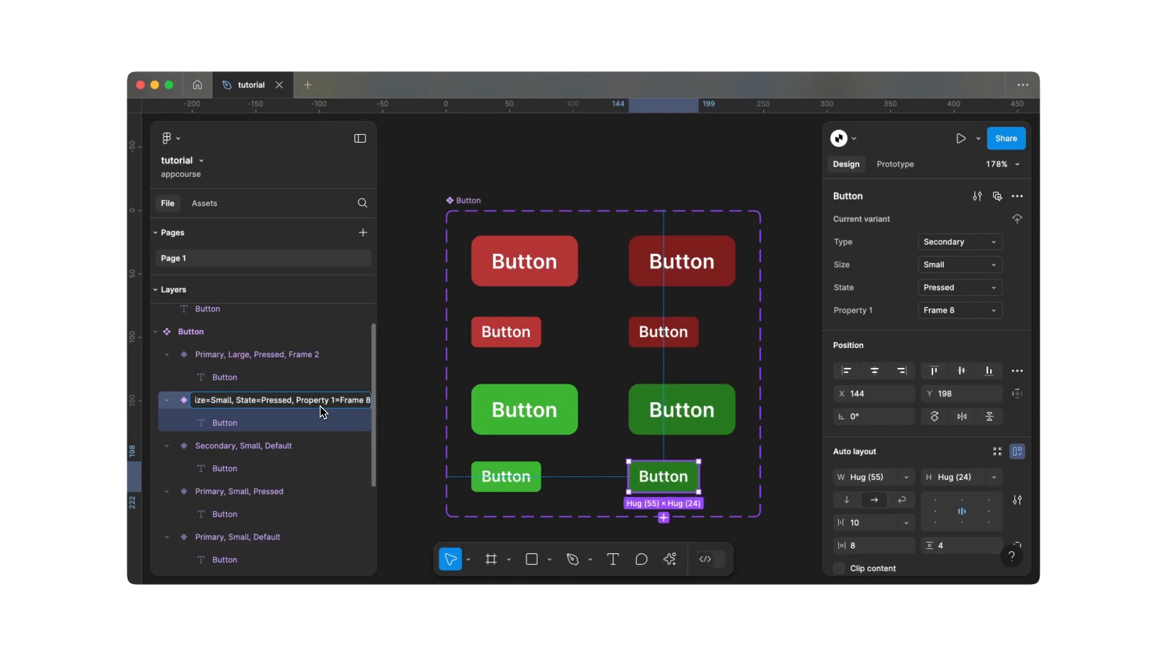
pyautogui.moveTo(296, 401); pyautogui.dragTo(371, 402)
pyautogui.press('BackSpace')
pyautogui.press('Return')
# - Remove Property 1=Frame 2 from the layer name of the large dark red Pressed variant
pyautogui.doubleClick(300, 355)
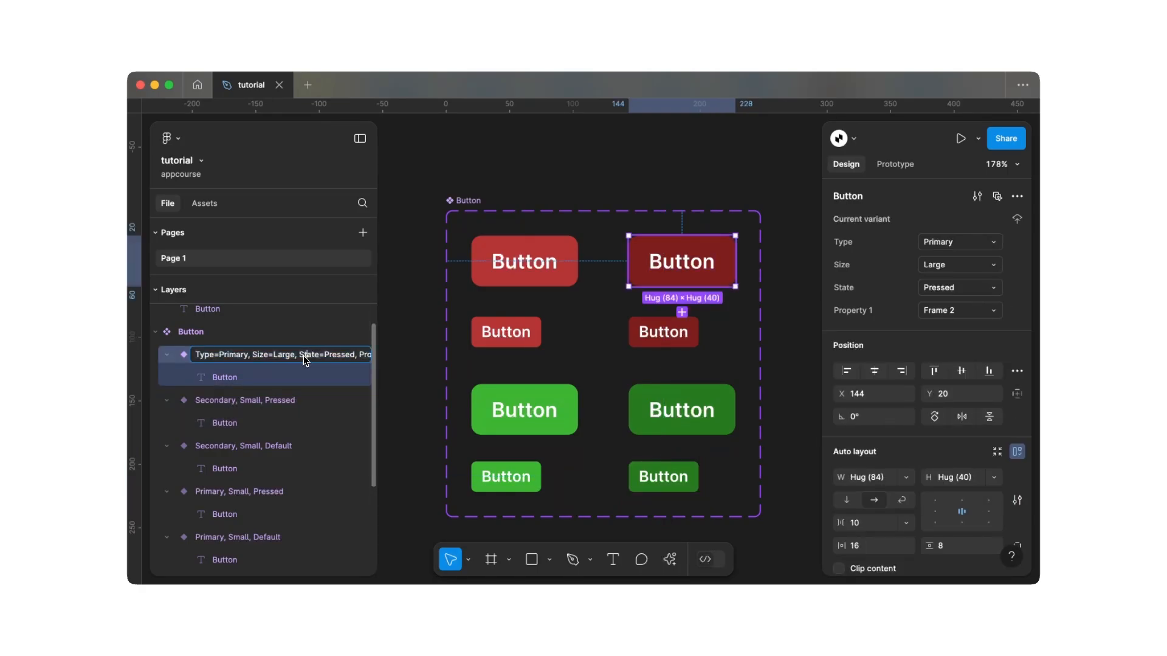
pyautogui.moveTo(297, 359); pyautogui.dragTo(372, 358)
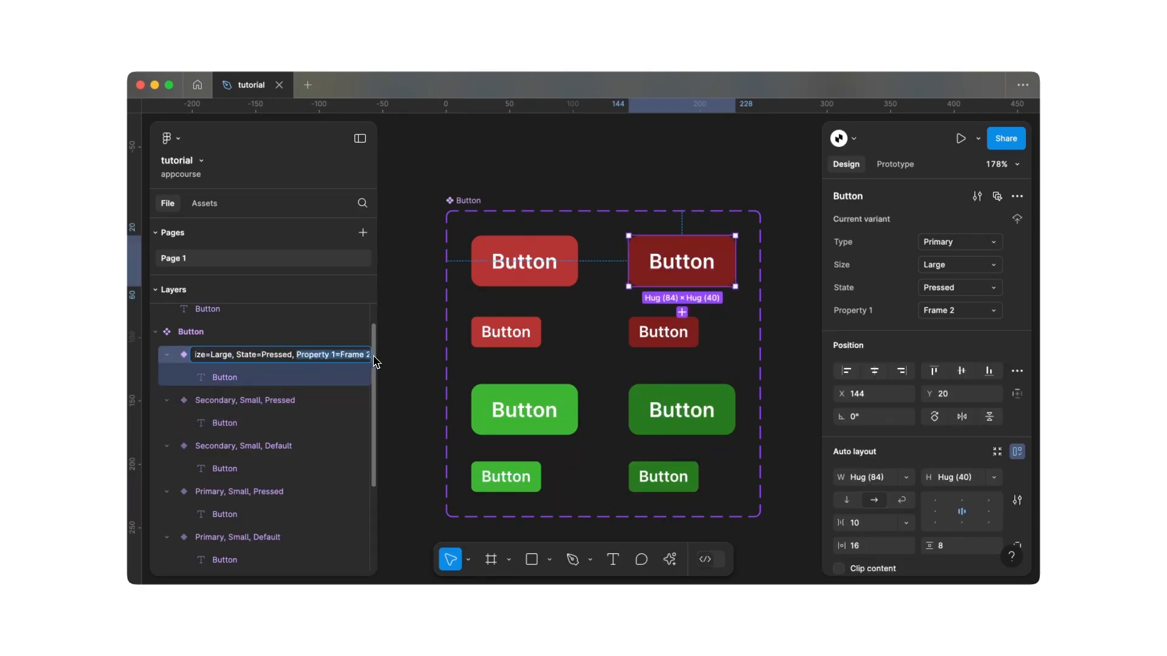
pyautogui.press('BackSpace')
pyautogui.press('Return')
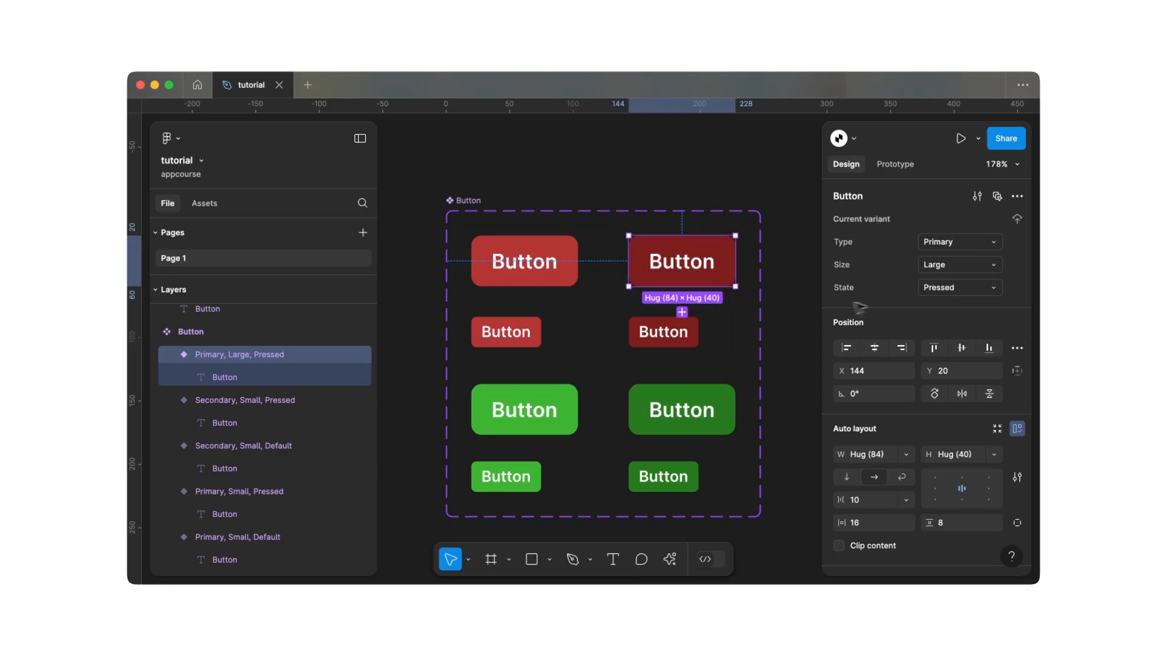
# - Test the separate button instance beside the component set by switching it to Type Secondary, Size Small and State Pressed
pyautogui.click(802, 304)
pyautogui.hscroll(3, 805, 308)
pyautogui.scroll(-3, 808, 312)
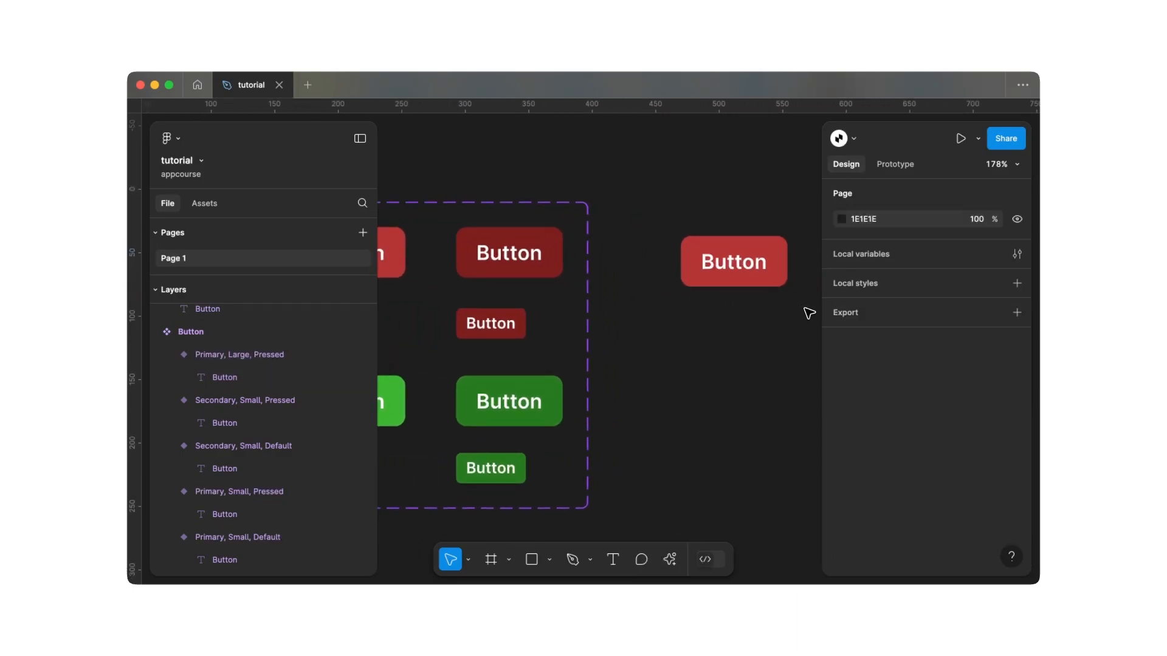
pyautogui.click(760, 273)
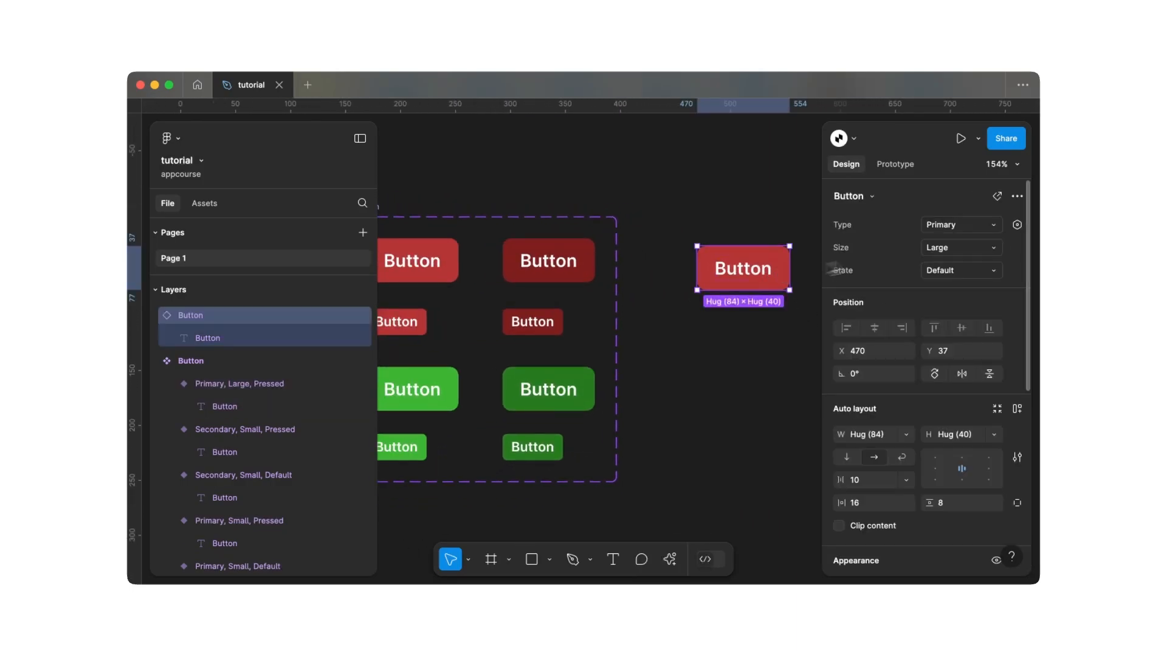
pyautogui.click(982, 226)
pyautogui.click(976, 240)
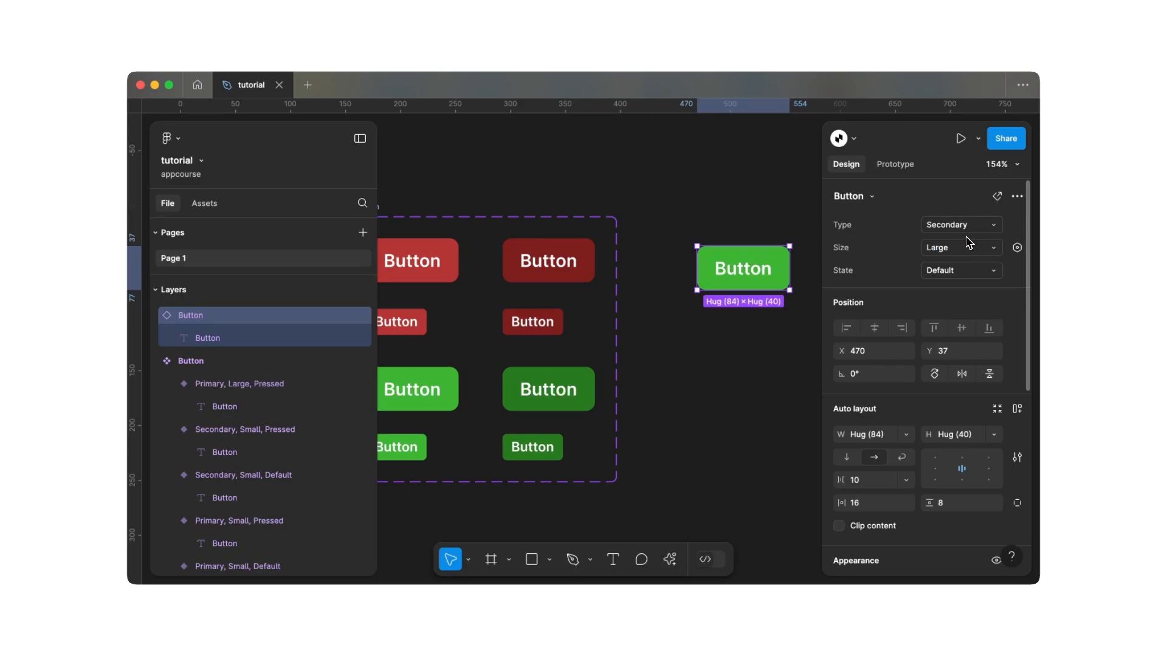
pyautogui.click(966, 248)
pyautogui.click(953, 268)
pyautogui.click(957, 272)
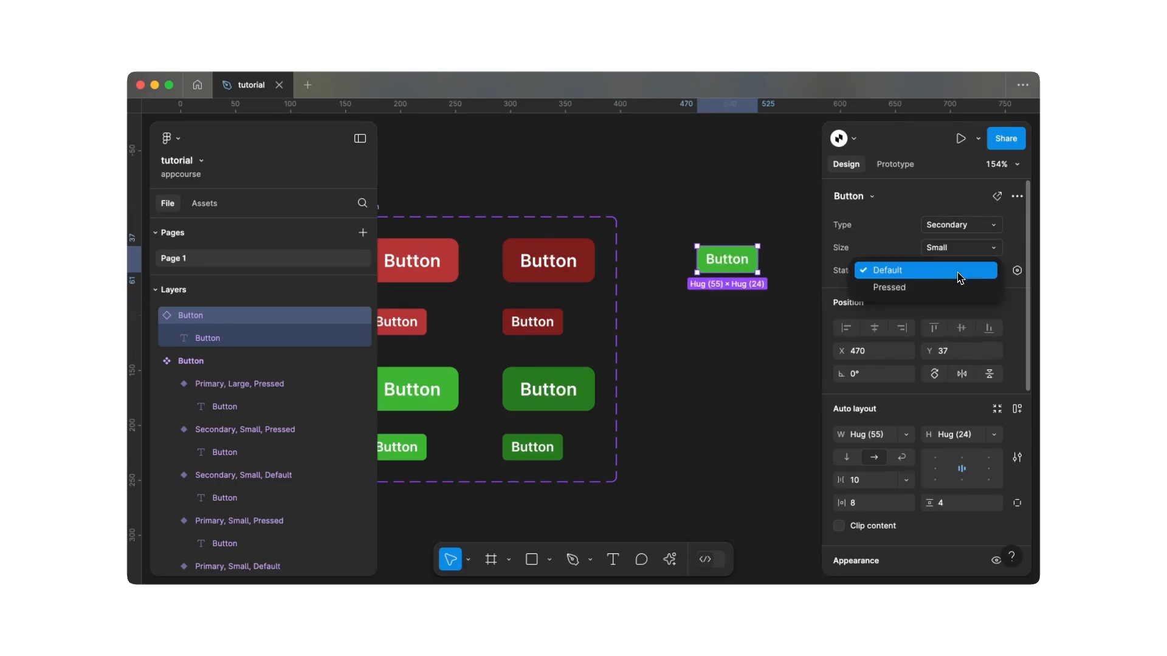
pyautogui.click(954, 286)
# - Switch the button instance back to Type Primary, Size Large and State Default, and deselect it
pyautogui.click(963, 227)
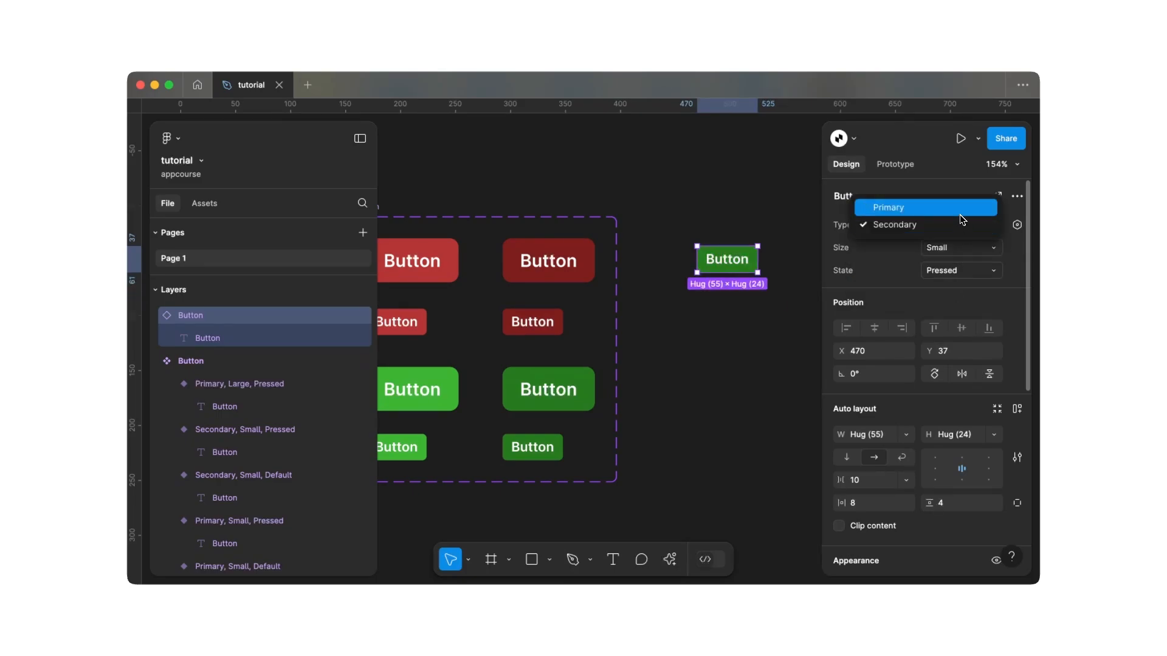
pyautogui.click(963, 208)
pyautogui.click(958, 247)
pyautogui.click(957, 233)
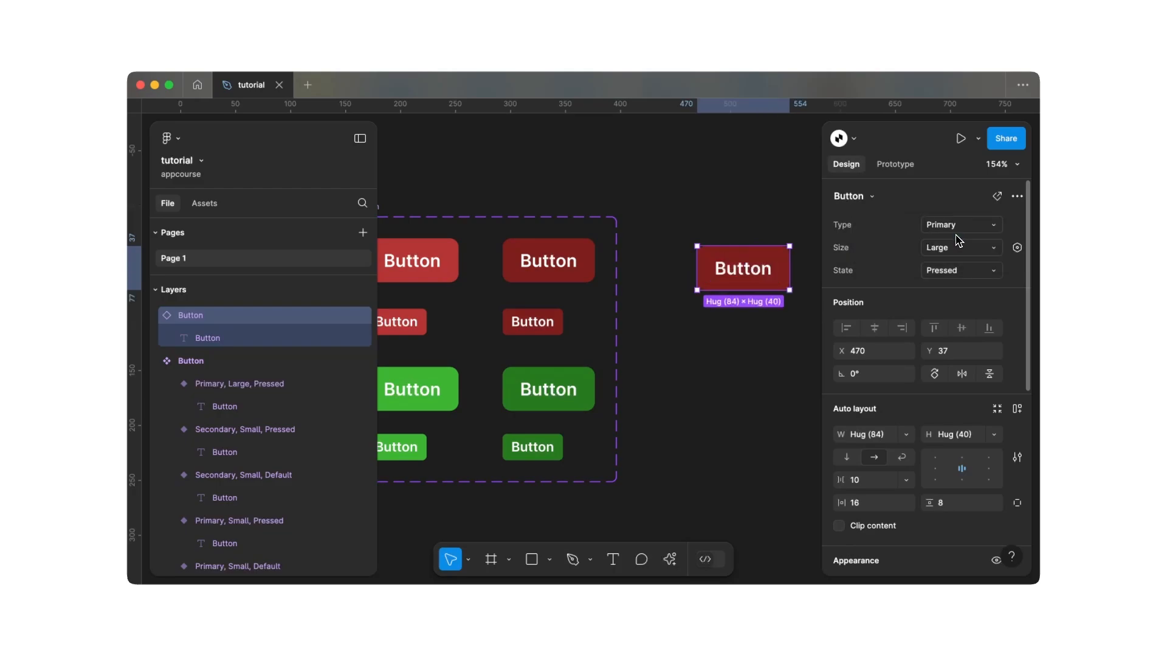
pyautogui.click(929, 271)
pyautogui.click(913, 253)
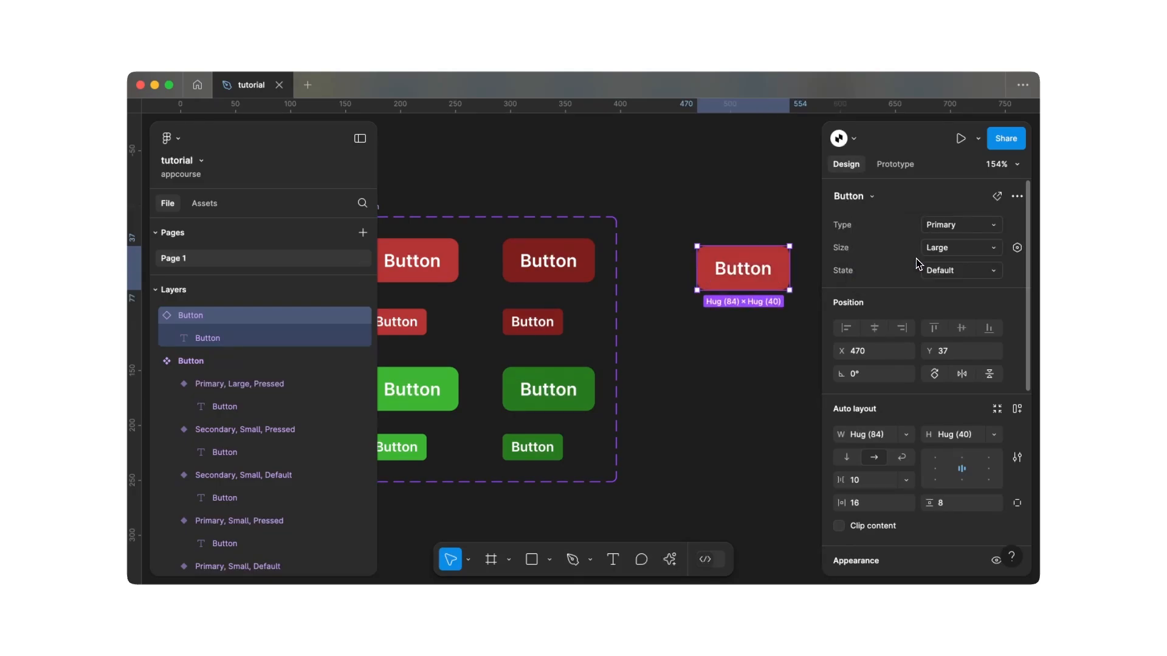
pyautogui.click(761, 316)
# - Add a prototype connection from the Primary Large Default variant to Primary Large Pressed, using On click, Change to and Instant animation
pyautogui.hscroll(-3, 758, 319)
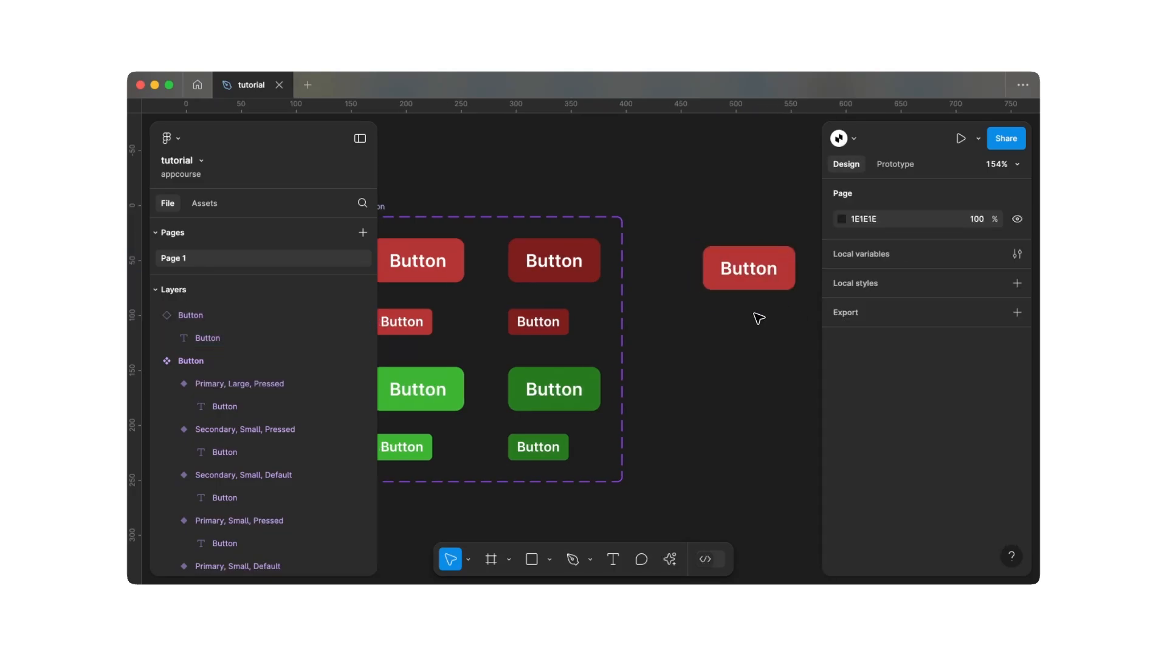
pyautogui.click(465, 271)
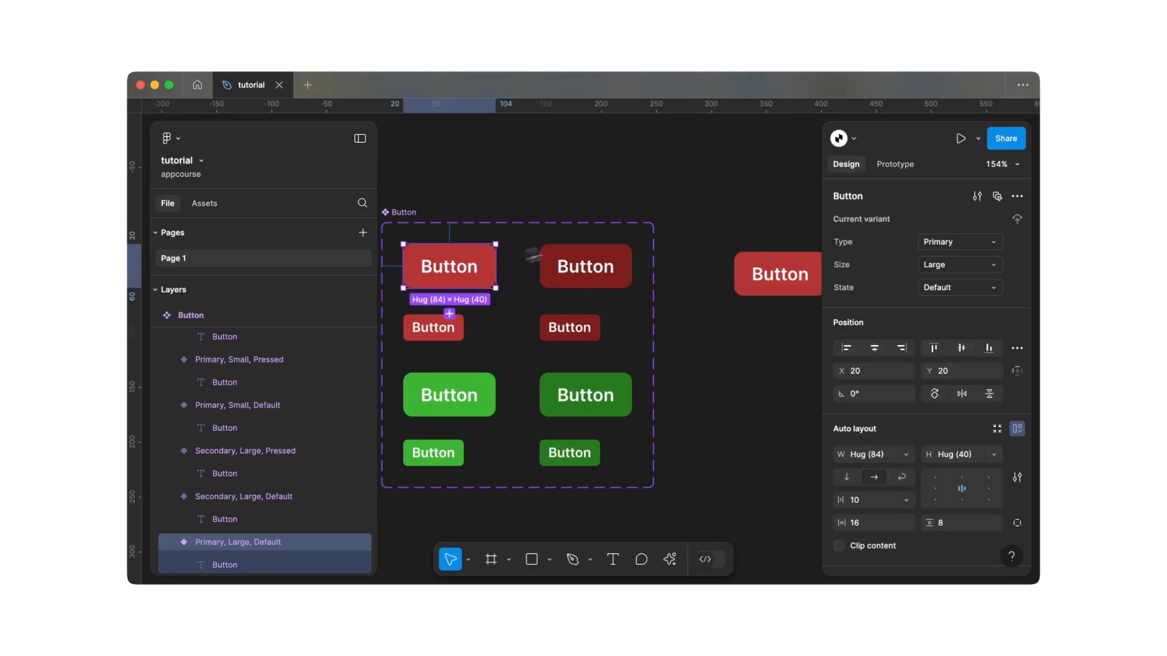
pyautogui.click(895, 165)
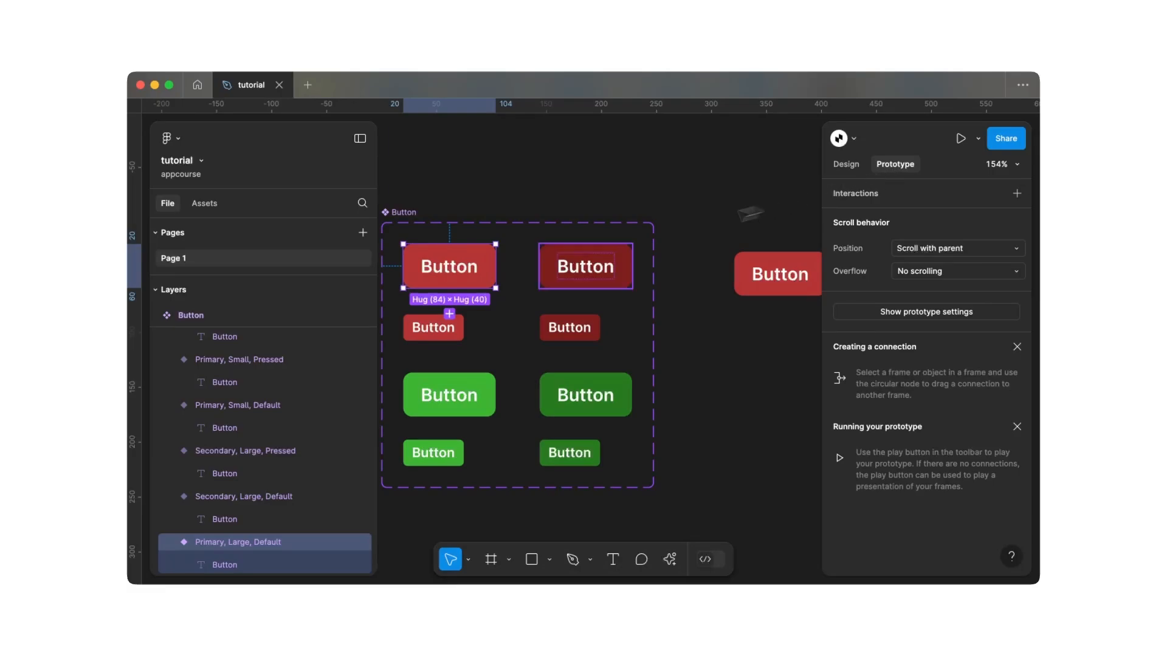
pyautogui.moveTo(504, 269)
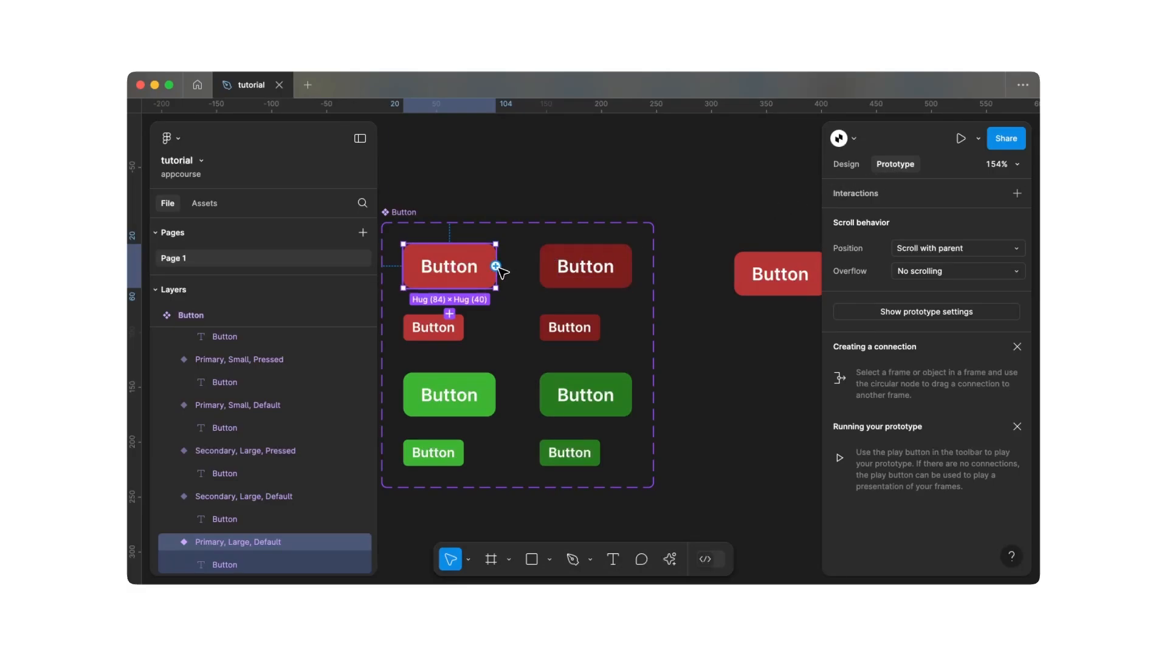
pyautogui.moveTo(496, 266); pyautogui.dragTo(553, 268)
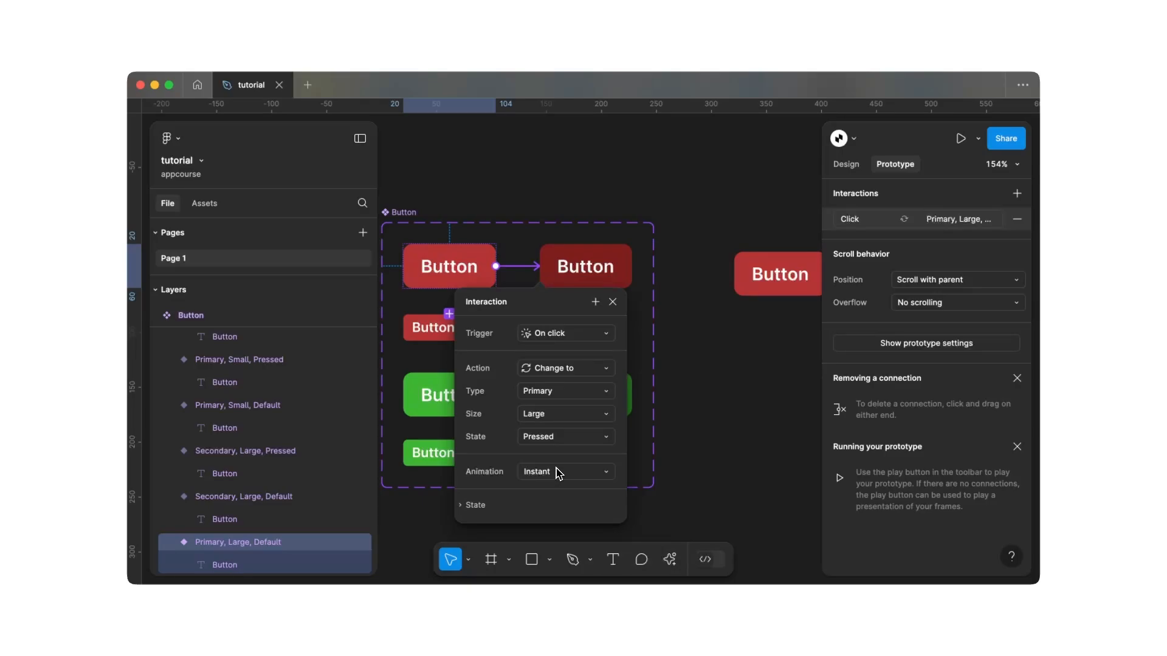
pyautogui.click(613, 302)
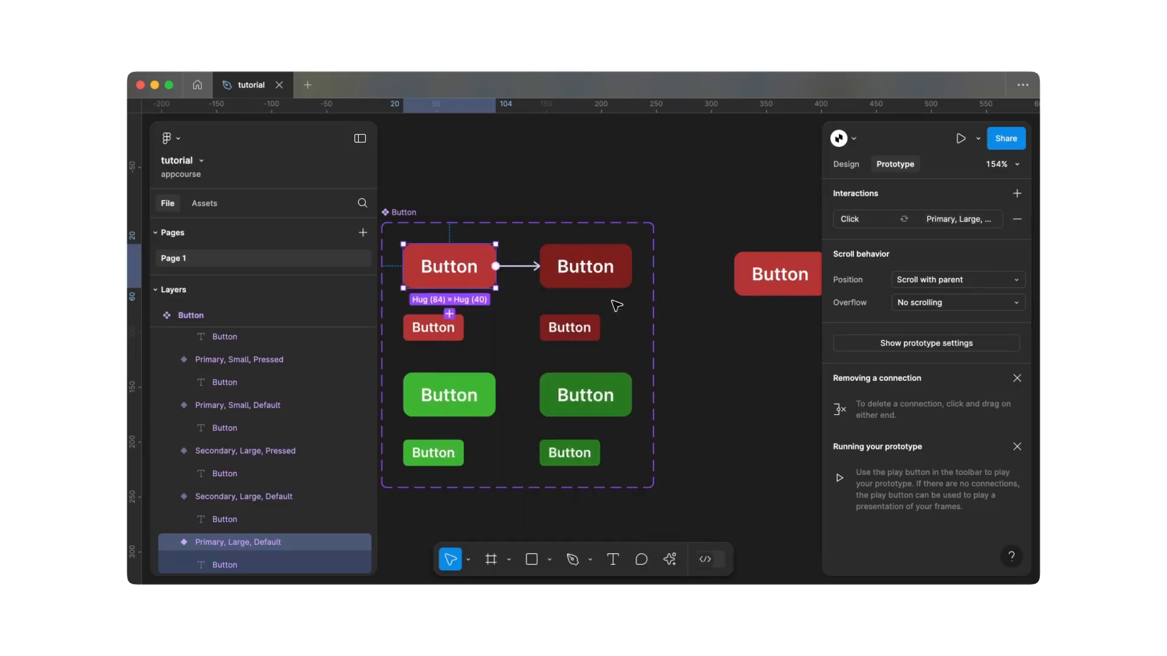
# - Connect the Primary Large Pressed variant back to Primary Large Default with an On click, Change to interaction and Instant animation
pyautogui.click(594, 277)
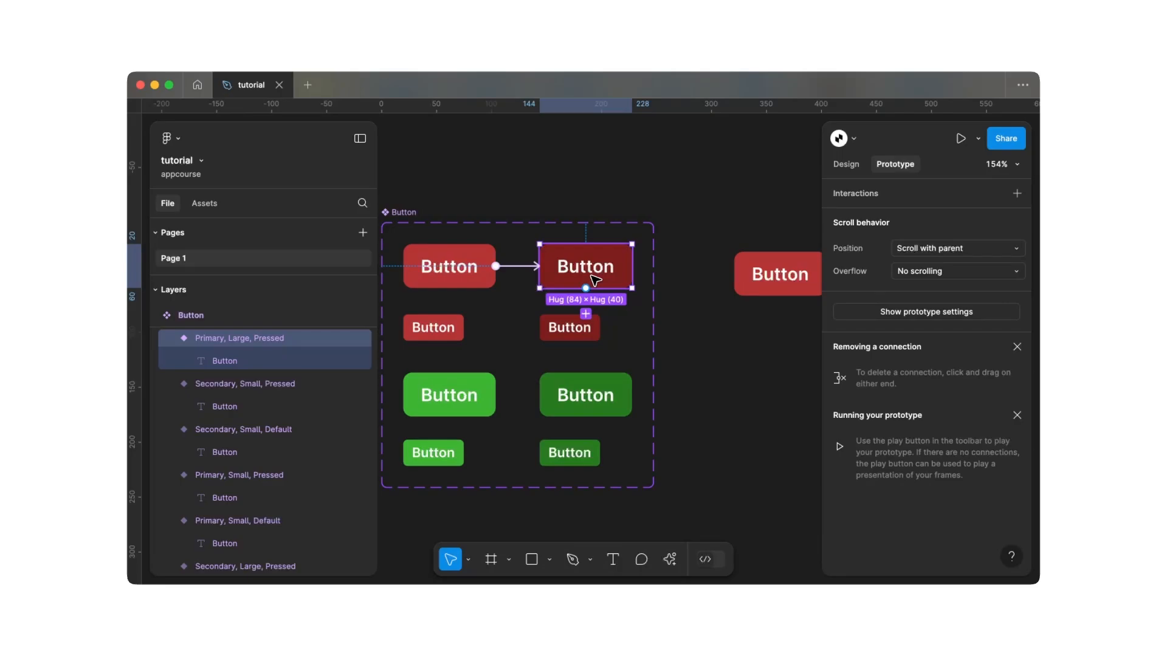
pyautogui.moveTo(585, 288); pyautogui.dragTo(477, 279)
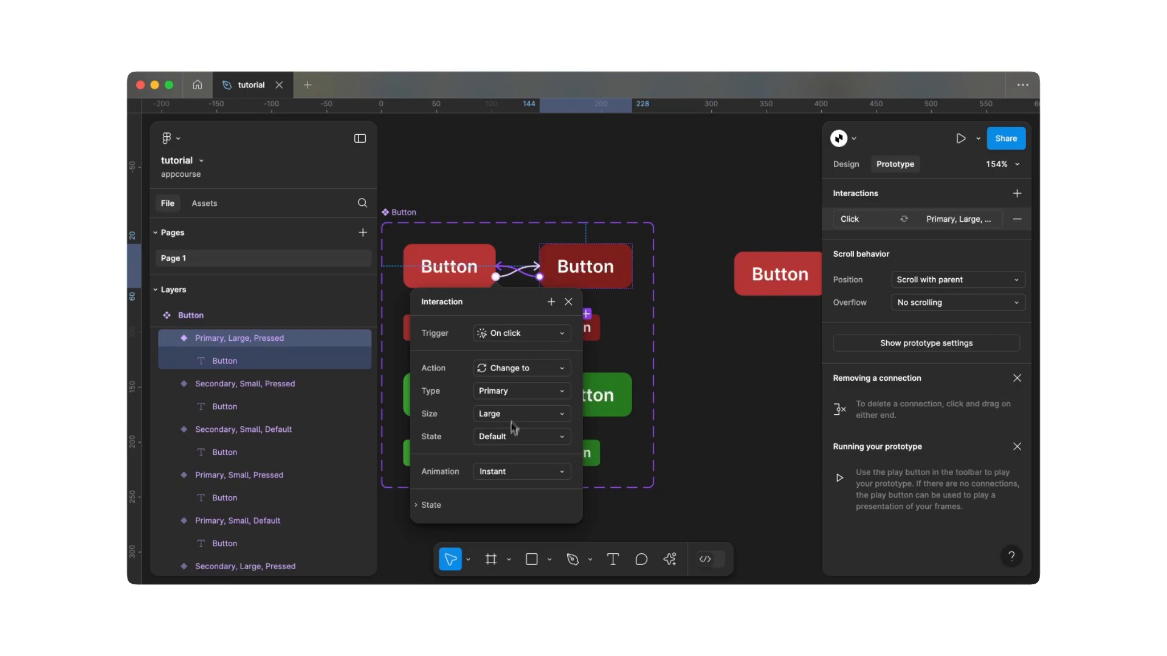
# - Connect the Primary Small Default and Primary Small Pressed variants in both directions with On click, Change to interactions and Instant animation
pyautogui.click(568, 302)
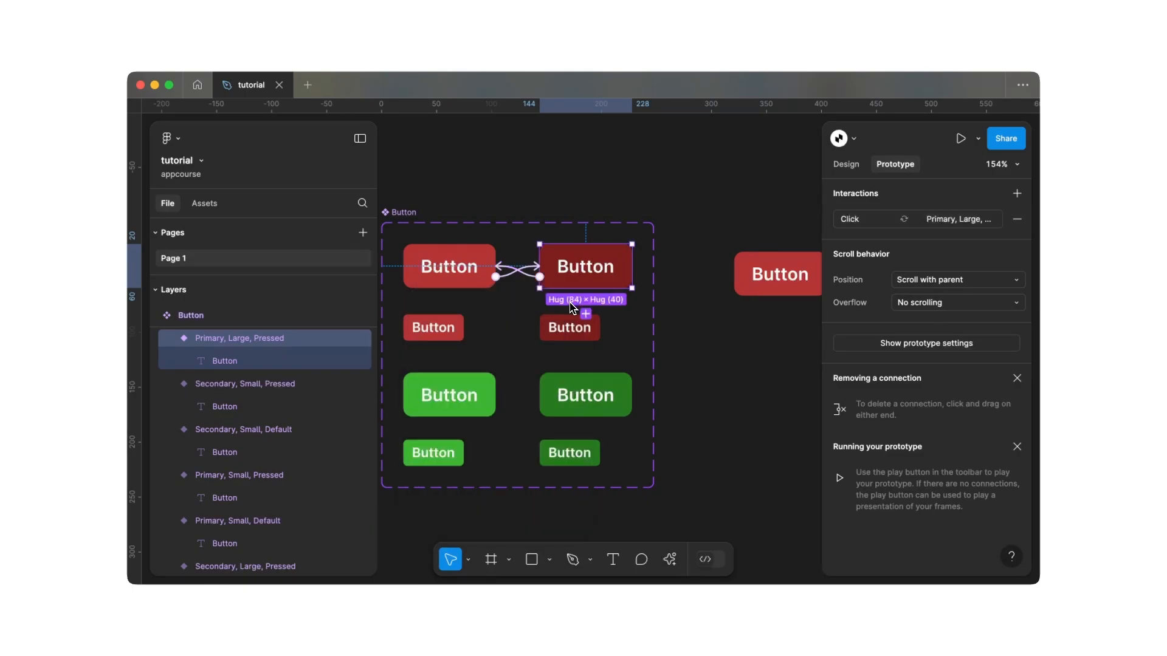
pyautogui.click(453, 334)
pyautogui.moveTo(464, 328)
pyautogui.mouseDown()
pyautogui.moveTo(569, 329)
pyautogui.moveTo(454, 331)
pyautogui.mouseUp()
pyautogui.click(569, 331)
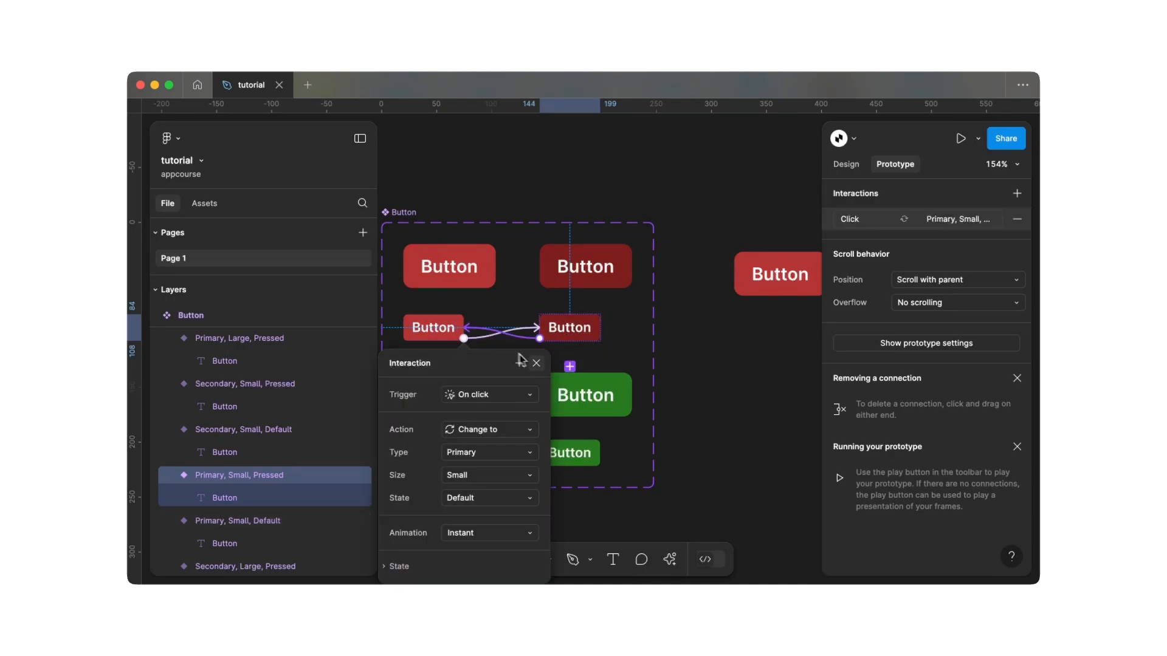
pyautogui.click(535, 365)
# - Connect the Secondary Large Default and Secondary Large Pressed variants to each other with prototype interactions in both directions
pyautogui.click(449, 395)
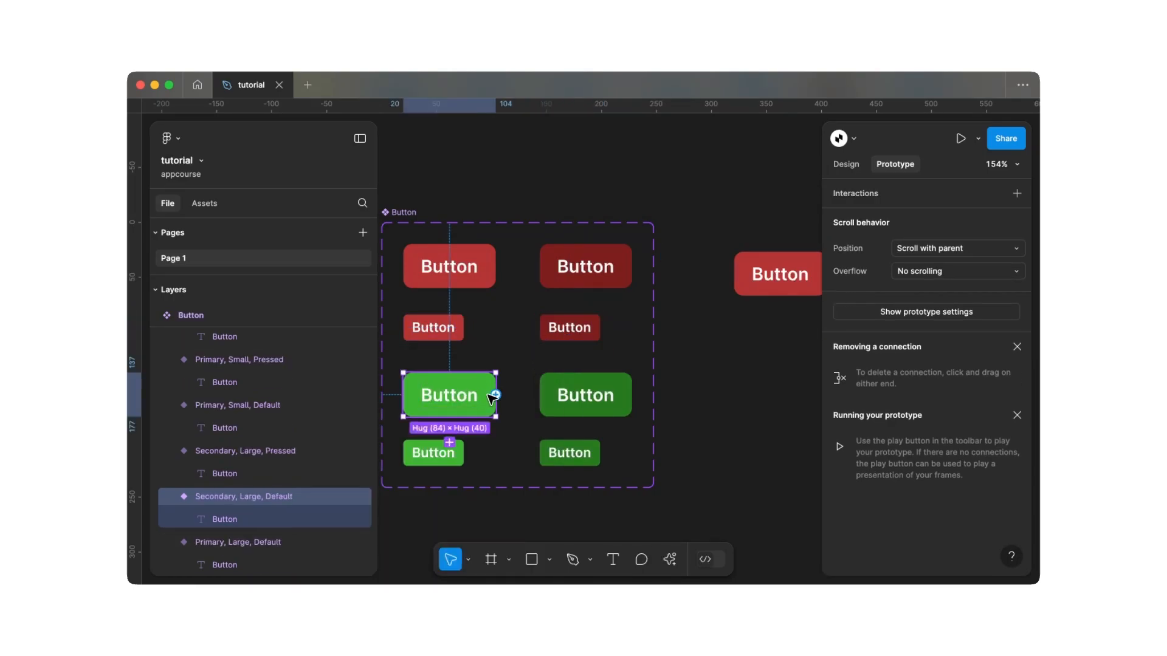
pyautogui.moveTo(495, 395)
pyautogui.mouseDown()
pyautogui.moveTo(560, 401)
pyautogui.moveTo(482, 405)
pyautogui.mouseUp()
pyautogui.click(574, 408)
pyautogui.click(400, 457)
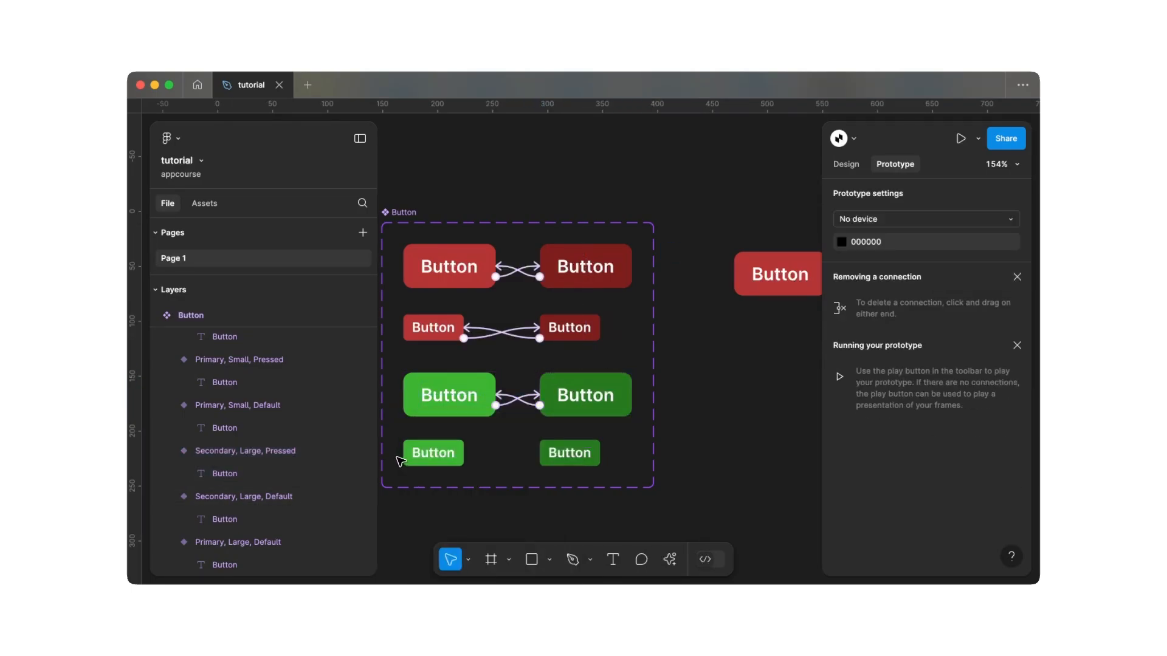
# - Connect the Secondary Small Default and Secondary Small Pressed variants in both directions with On click, Change to interactions, and deselect them
pyautogui.click(435, 455)
pyautogui.moveTo(464, 452); pyautogui.dragTo(437, 455)
pyautogui.click(568, 462)
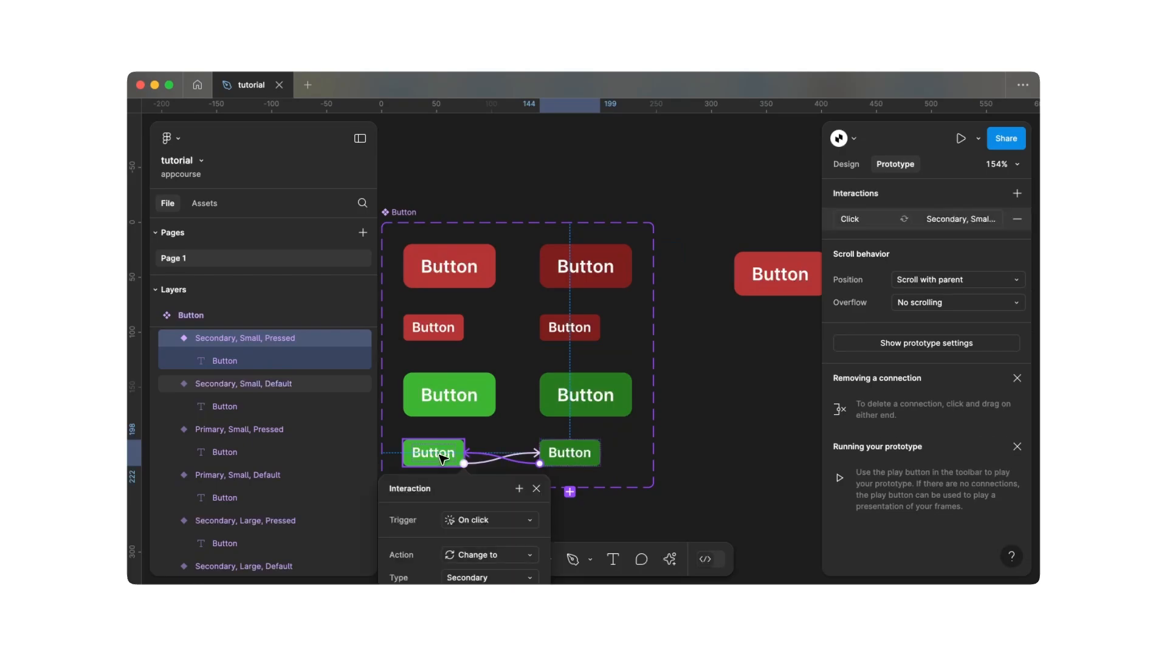
pyautogui.click(699, 388)
# - Set the prototype device to iPhone 13 mini and the prototype background color to FFFFFF
pyautogui.hotkey('shift', '1')
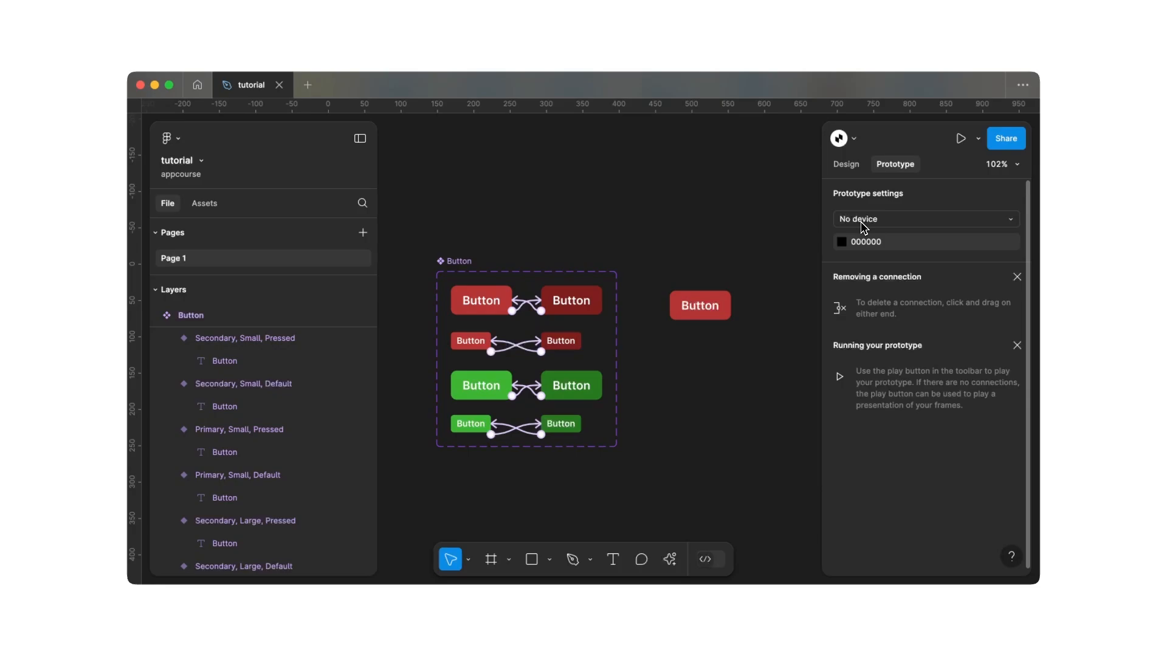
pyautogui.click(862, 227)
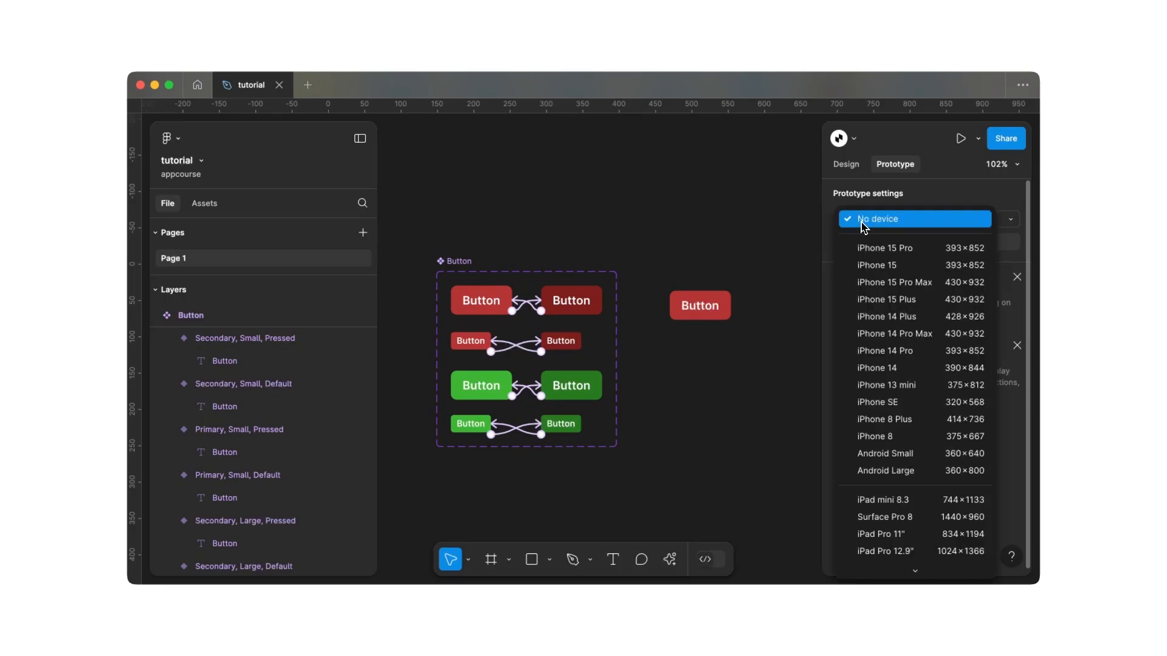
pyautogui.click(877, 387)
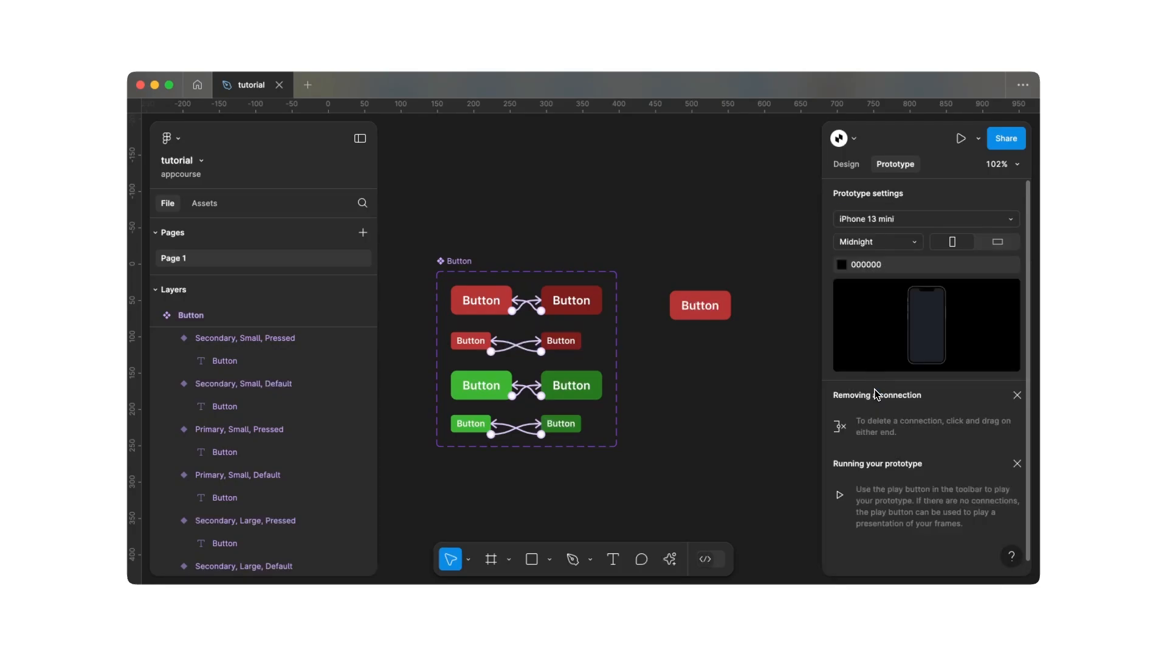
pyautogui.click(841, 264)
pyautogui.moveTo(748, 278); pyautogui.dragTo(629, 210)
pyautogui.click(806, 212)
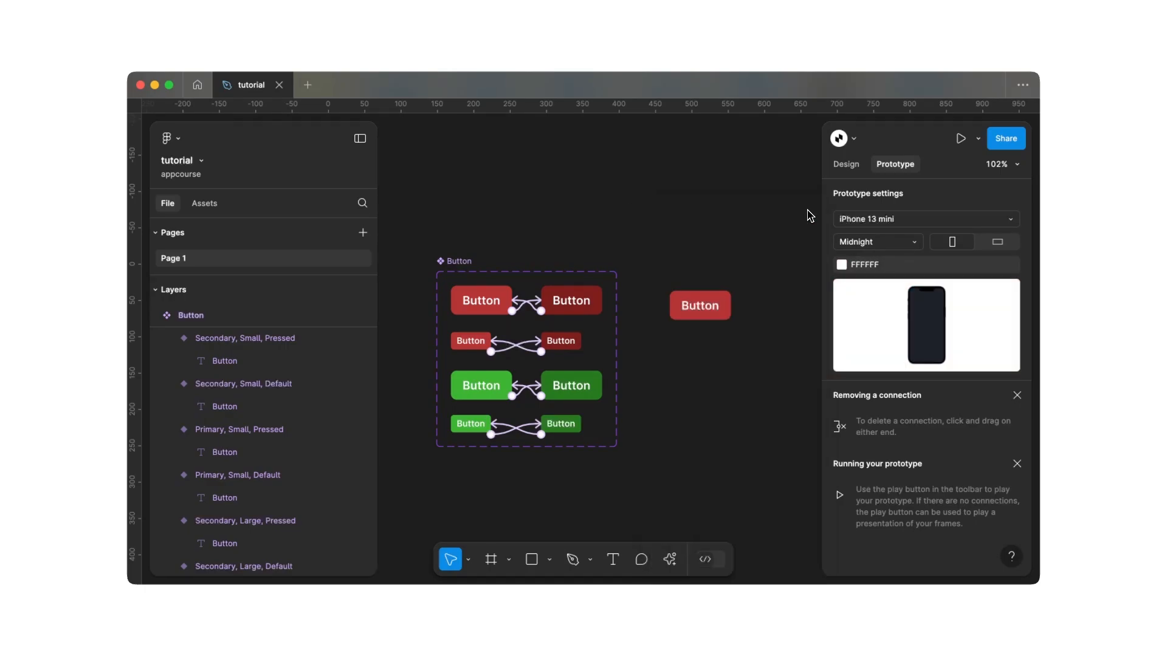
# - Add an iPhone 13 mini frame beside the component set and move the separate button instance into its middle
pyautogui.hscroll(3, 796, 214)
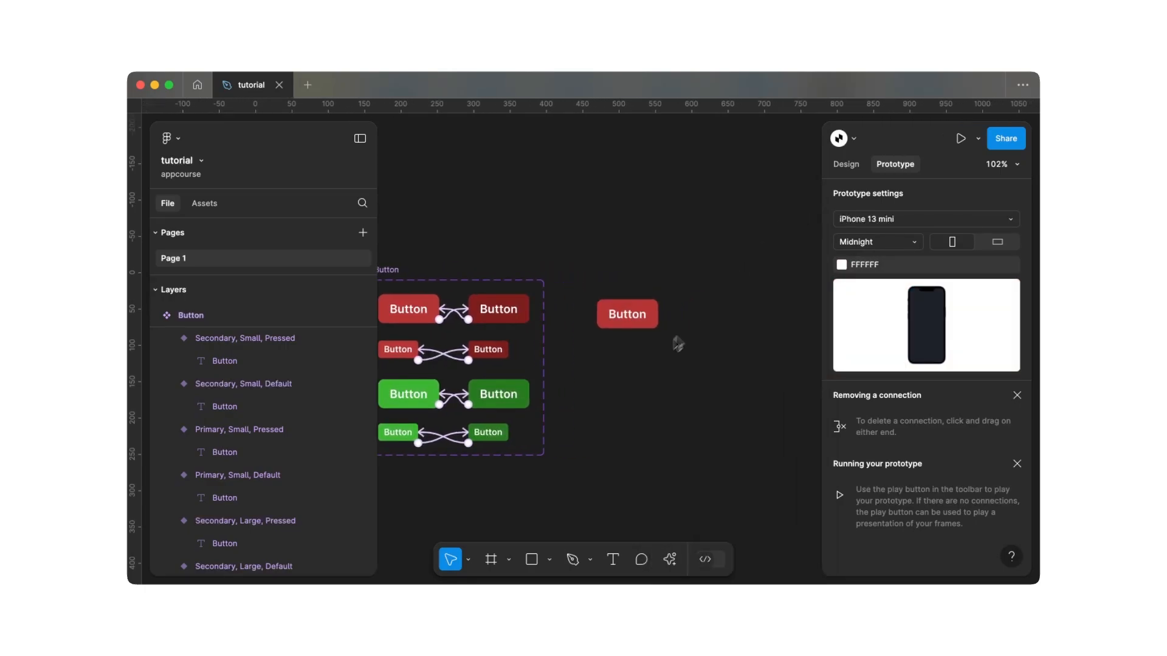
pyautogui.click(491, 560)
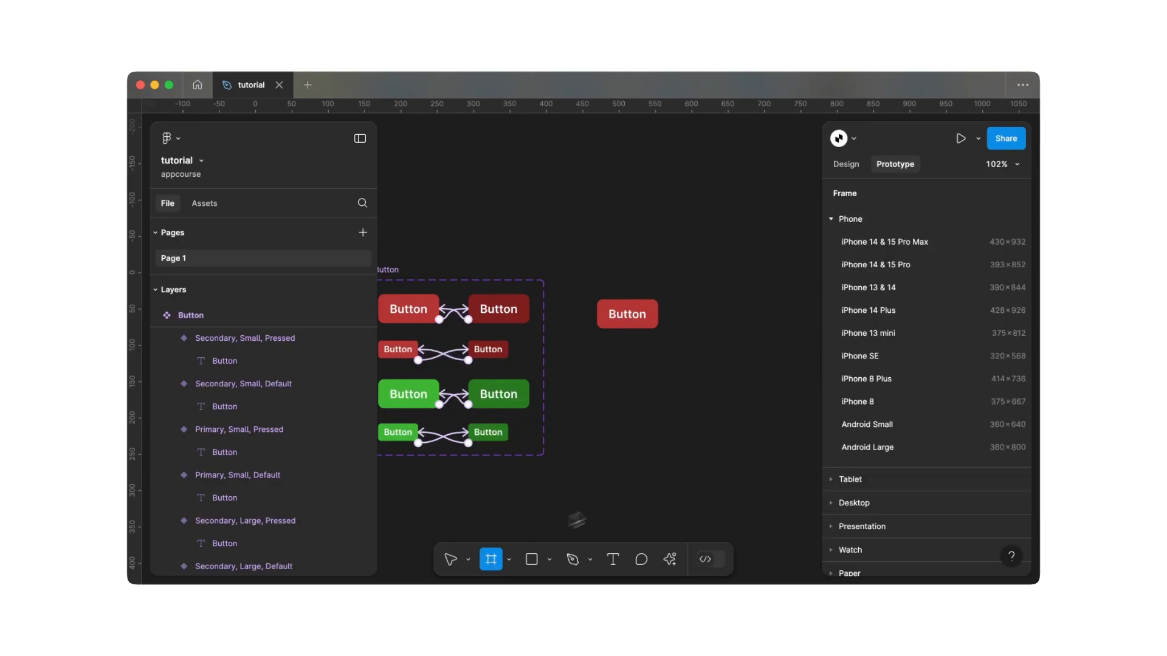
pyautogui.click(866, 333)
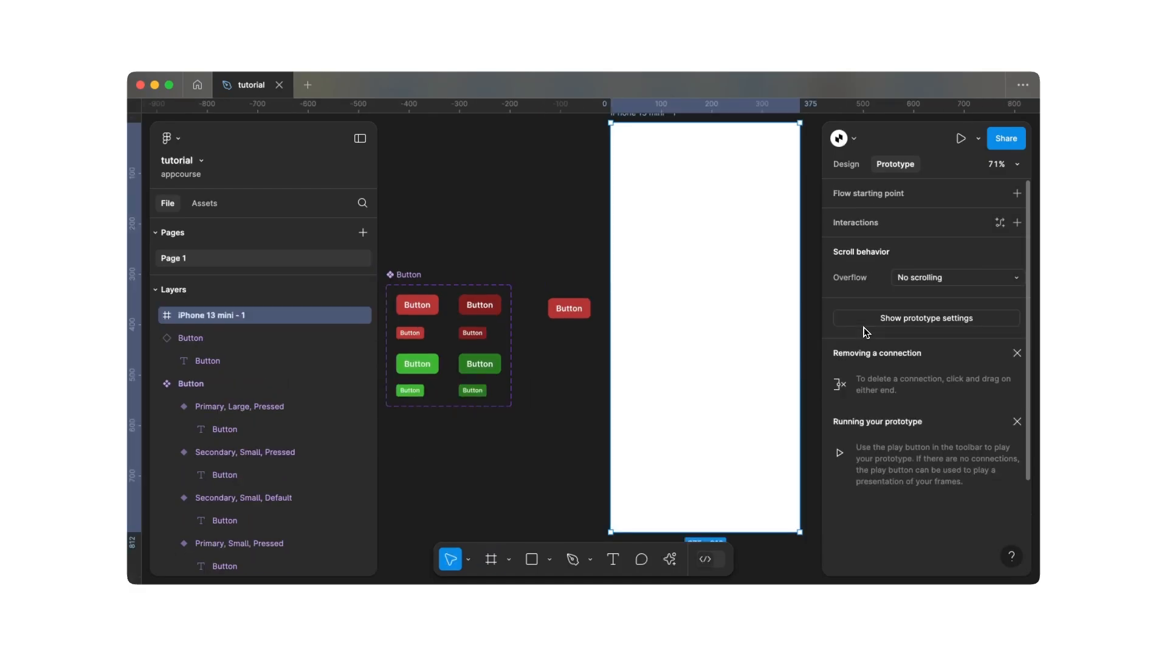
pyautogui.hotkey('shift', '1')
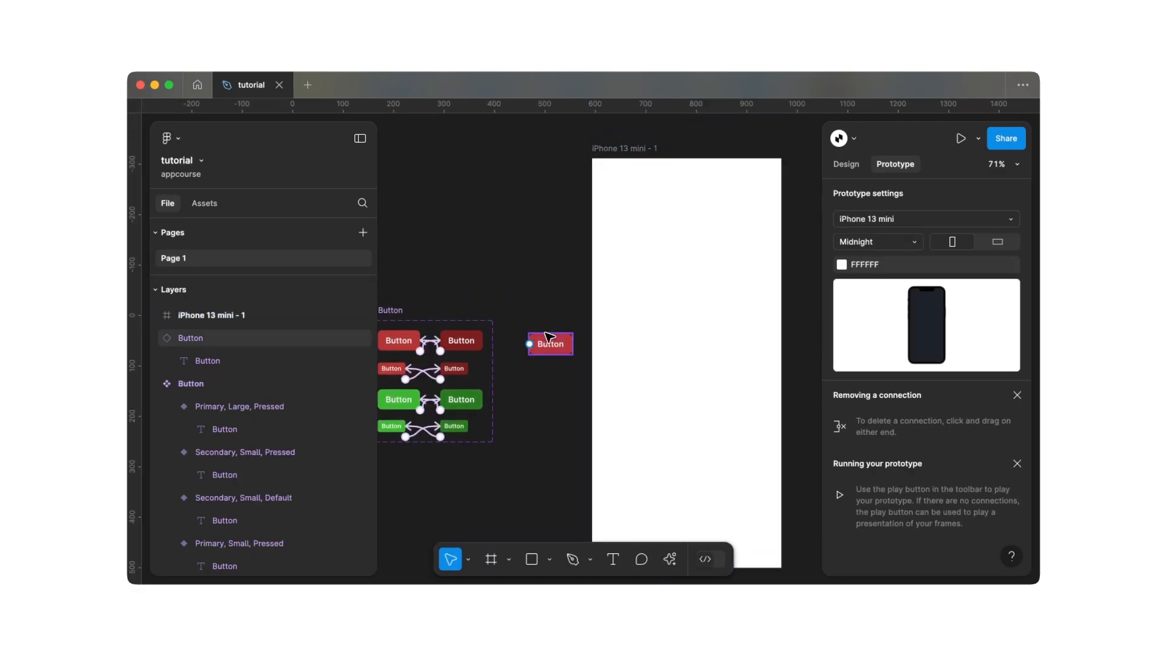
pyautogui.moveTo(549, 349); pyautogui.dragTo(684, 350)
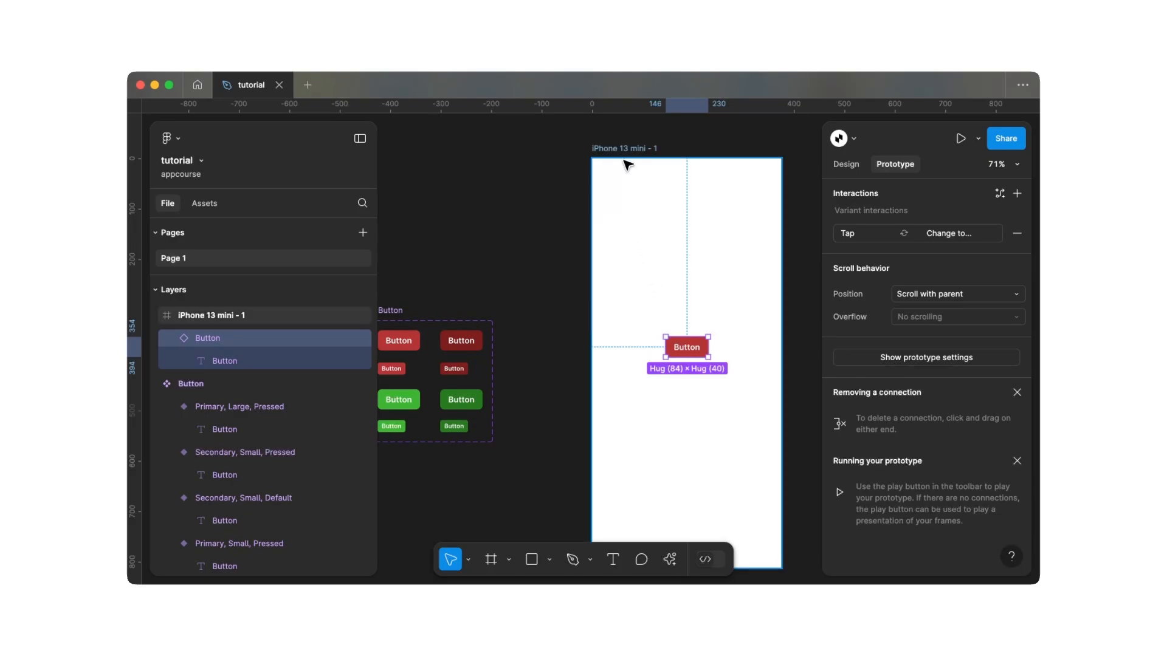
# - Present the iPhone 13 mini frame as a prototype and test the button by switching it repeatedly between its states
pyautogui.click(627, 157)
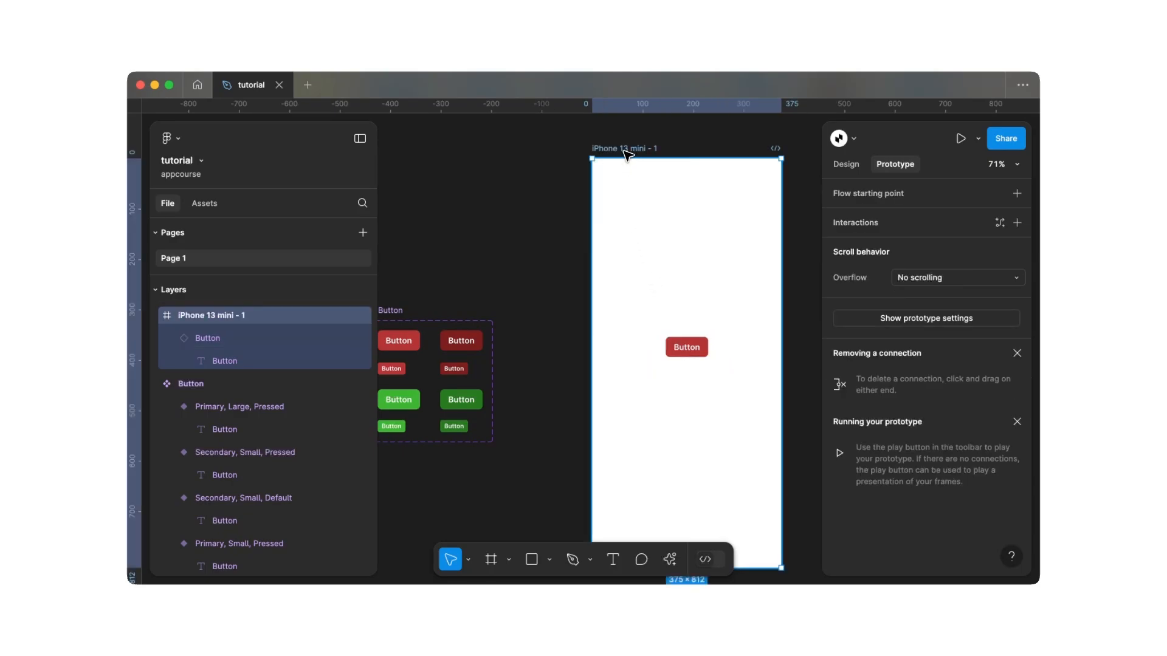
pyautogui.click(959, 142)
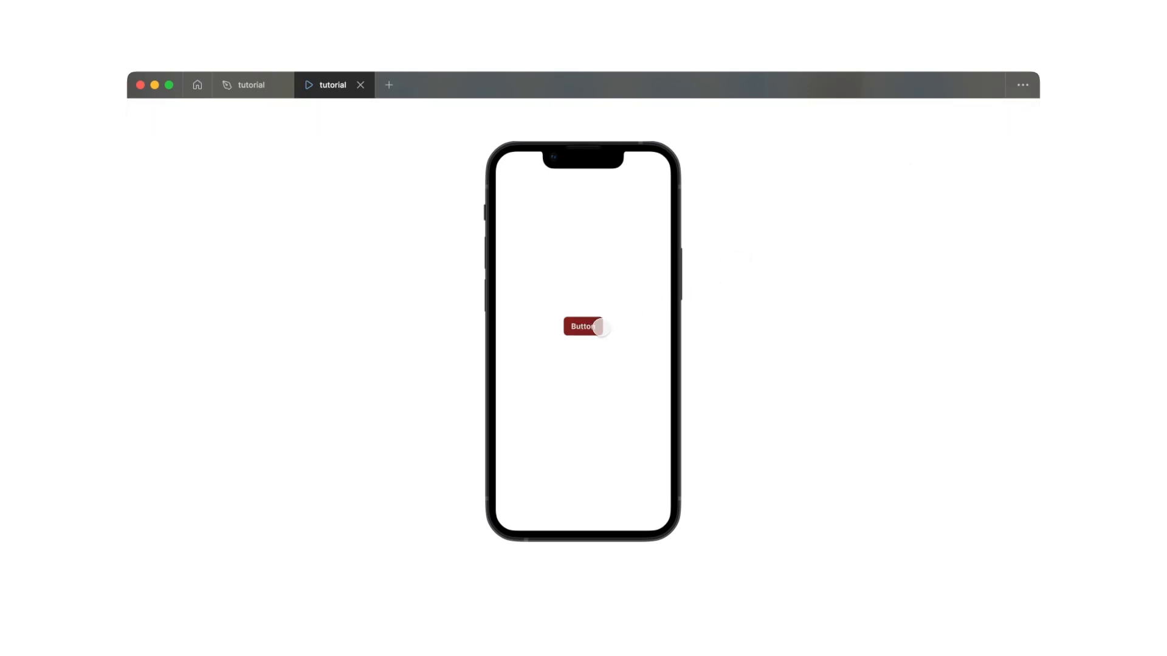
pyautogui.click(601, 328)
pyautogui.click(601, 328)
pyautogui.click(601, 328)
# - Return from the prototype preview to the tutorial design file, bring the button component set into view and show the design properties
pyautogui.click(258, 86)
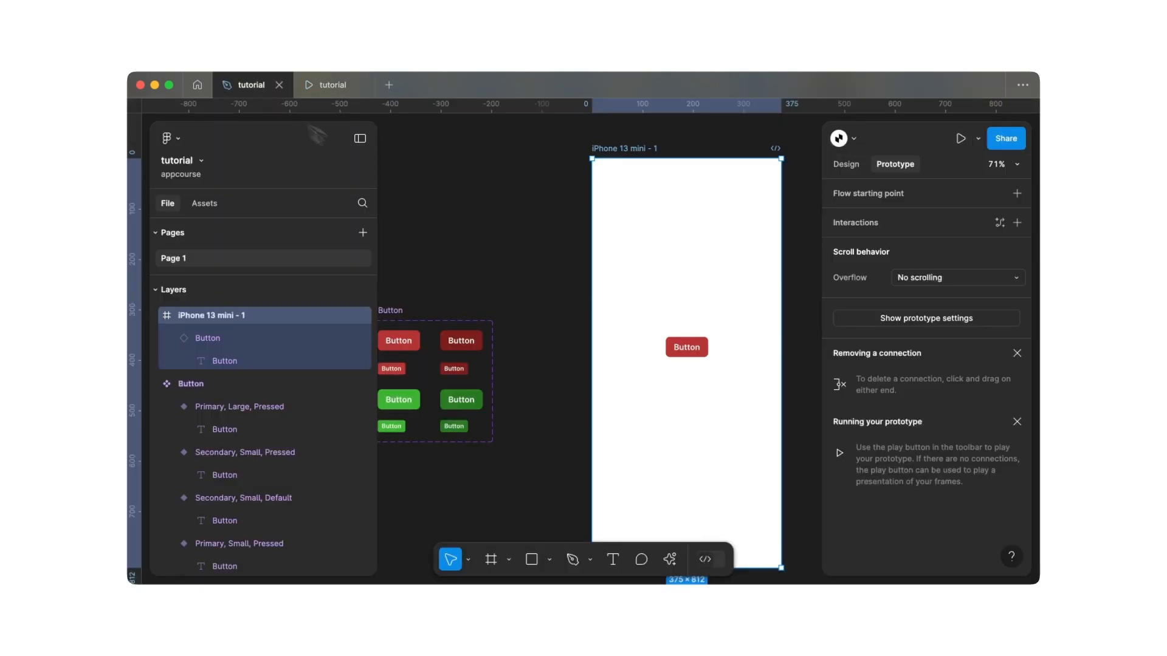
pyautogui.click(534, 285)
pyautogui.hscroll(-3, 541, 291)
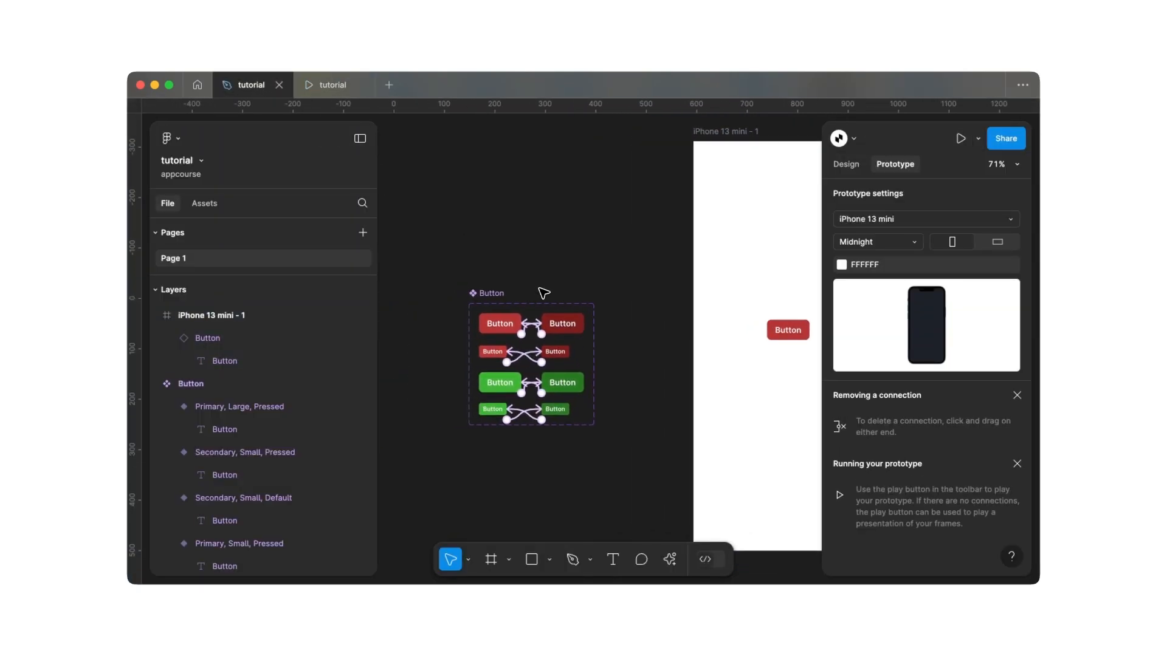
pyautogui.scroll(5, 544, 294)
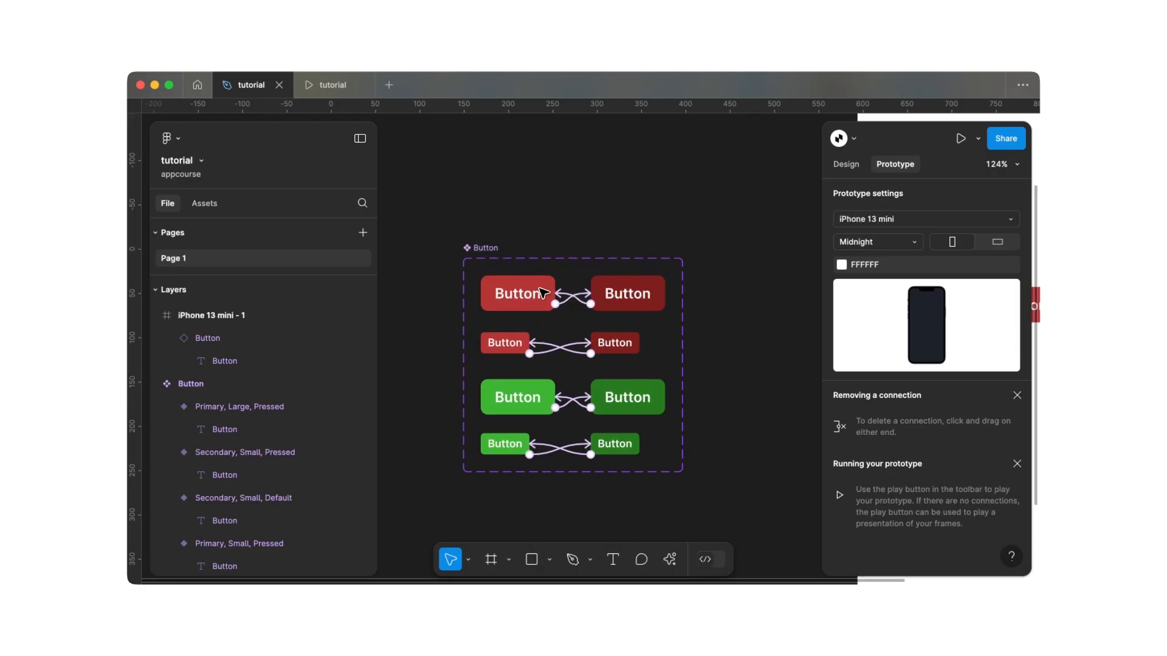
pyautogui.click(846, 165)
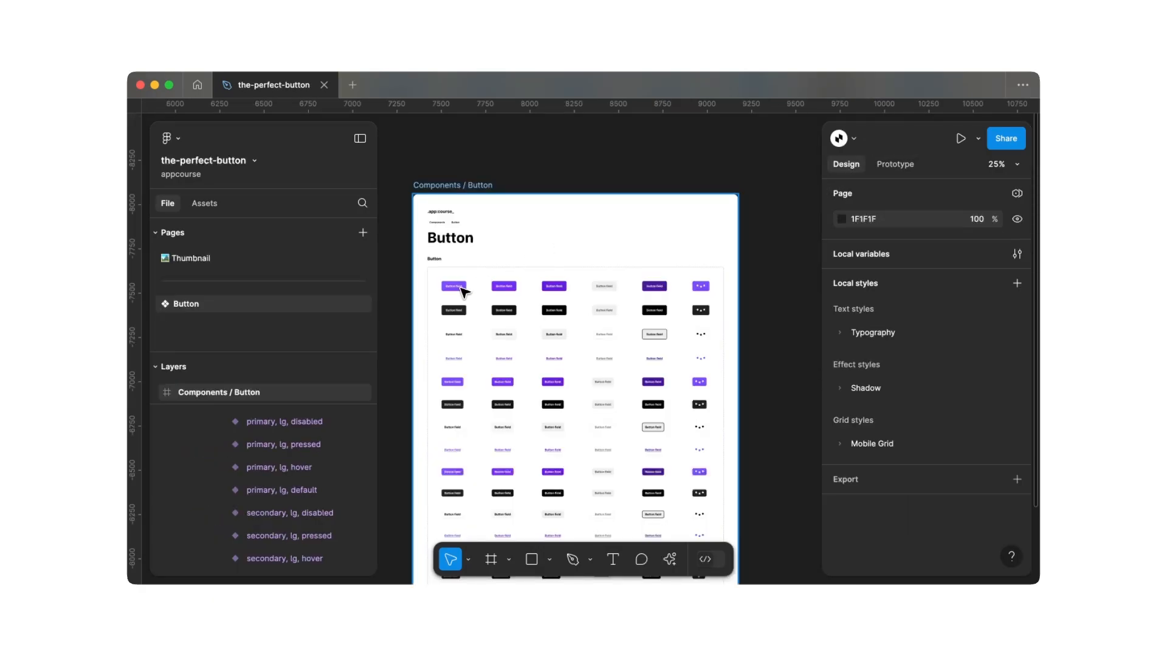
# - In the the-perfect-button file, examine the spacing variables available for the primary, lg, default variant's item gap and horizontal padding
pyautogui.scroll(10, 465, 293)
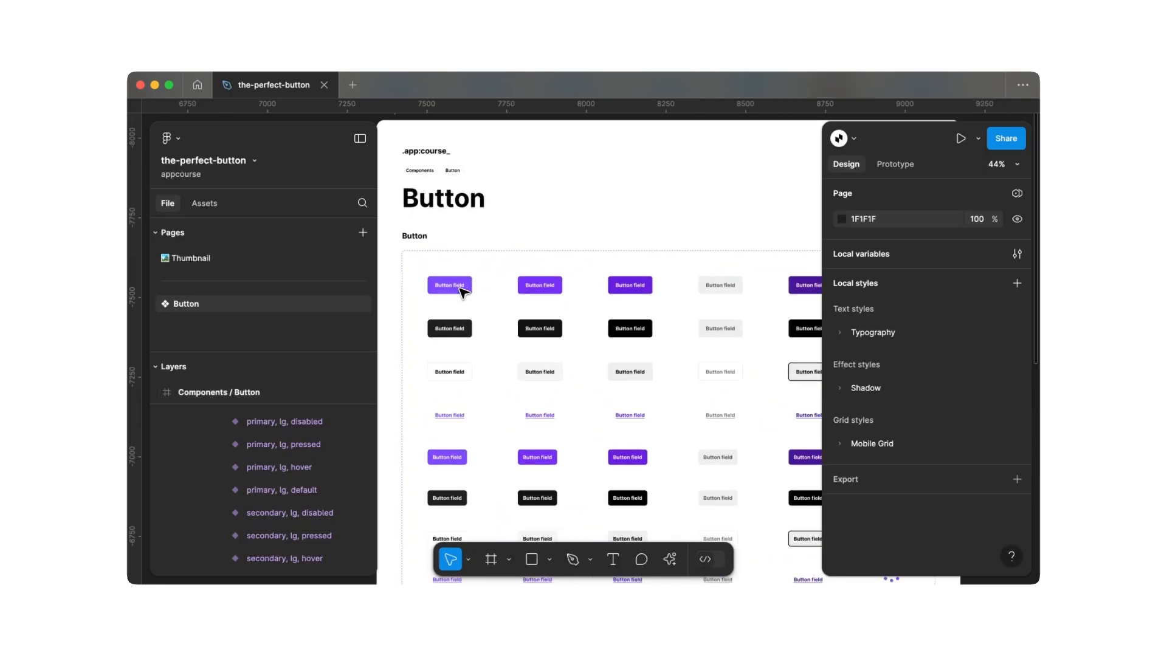
pyautogui.click(465, 314)
pyautogui.doubleClick(465, 314)
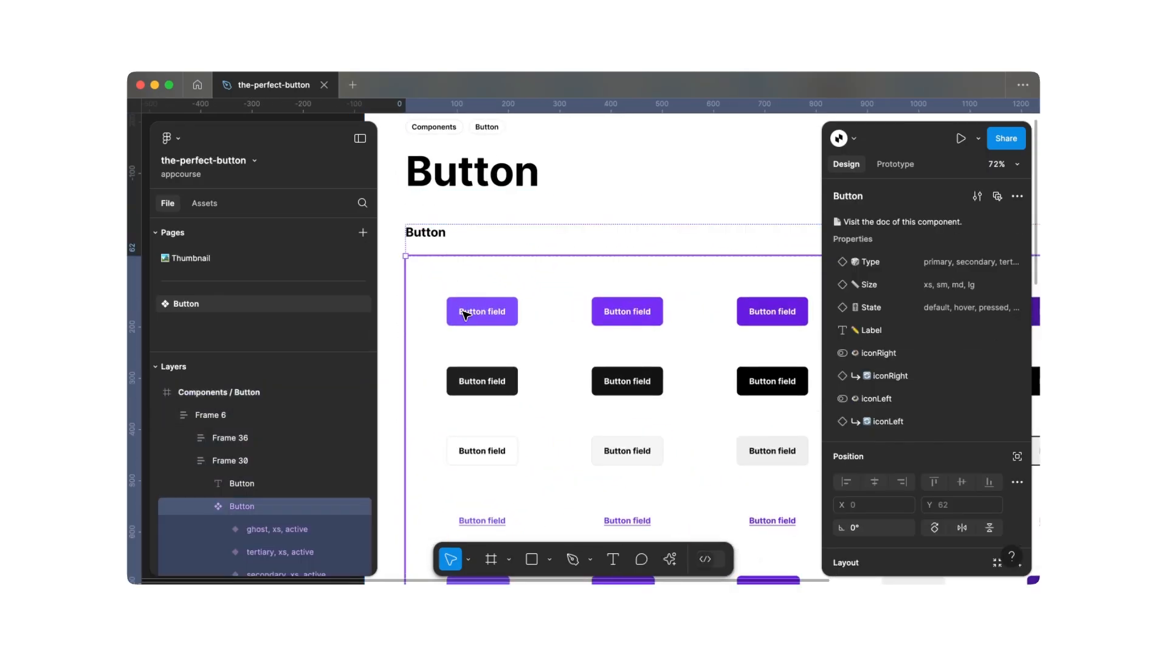
pyautogui.doubleClick(465, 313)
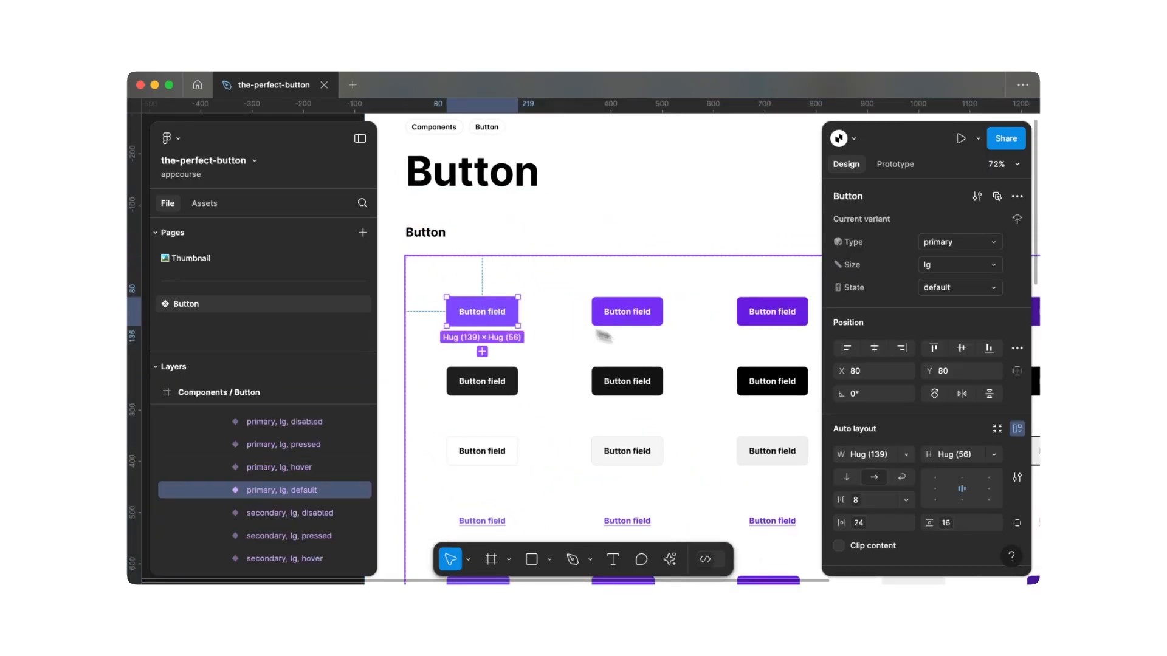
pyautogui.scroll(-3, 854, 418)
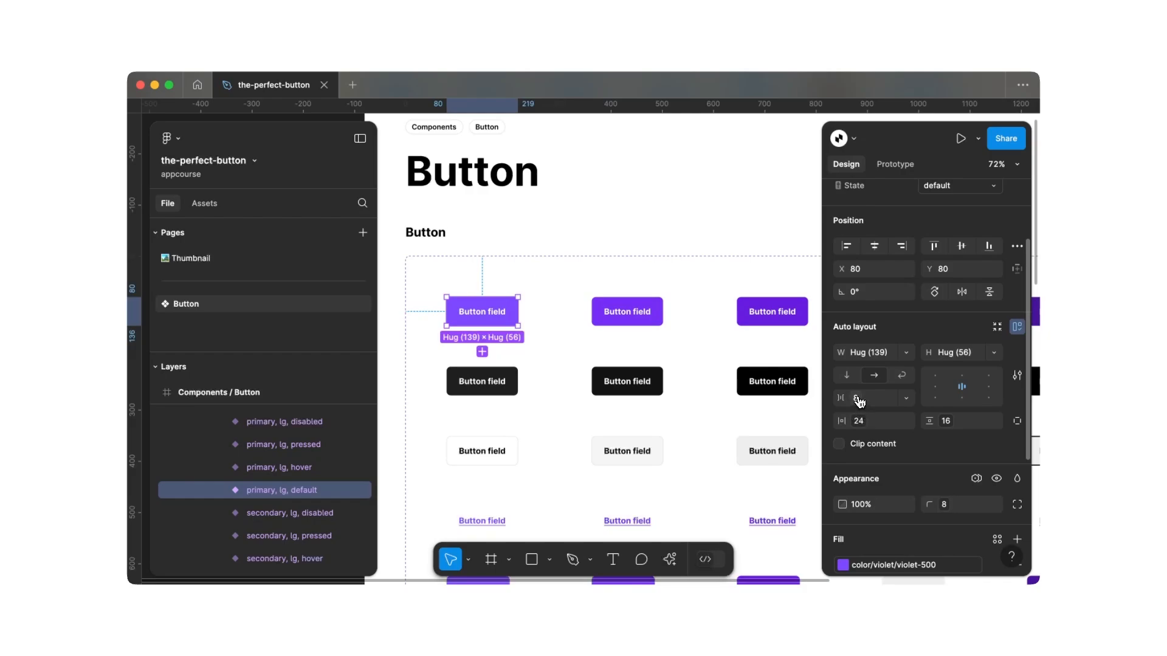
pyautogui.click(906, 398)
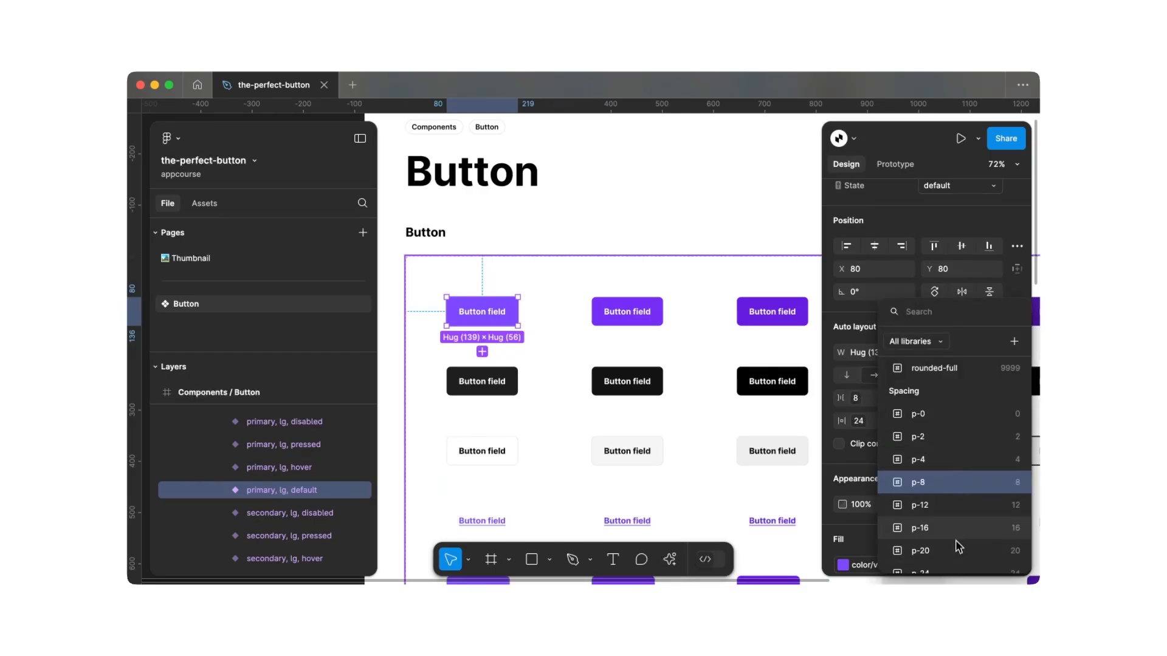
pyautogui.press('Escape')
pyautogui.click(905, 420)
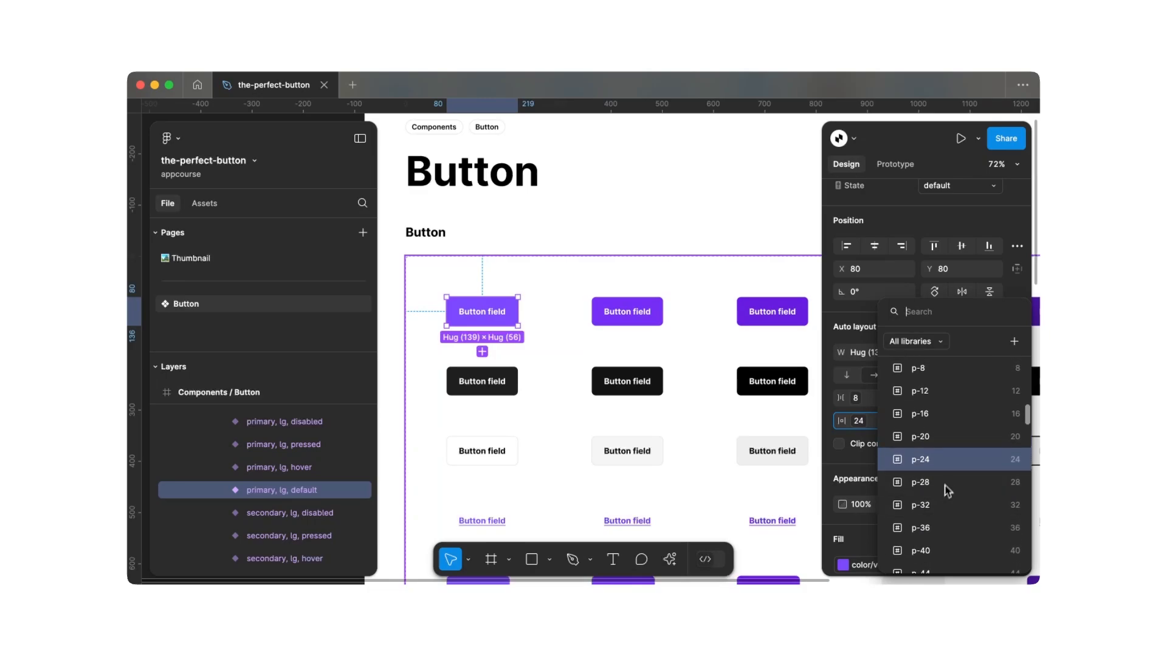
pyautogui.press('Escape')
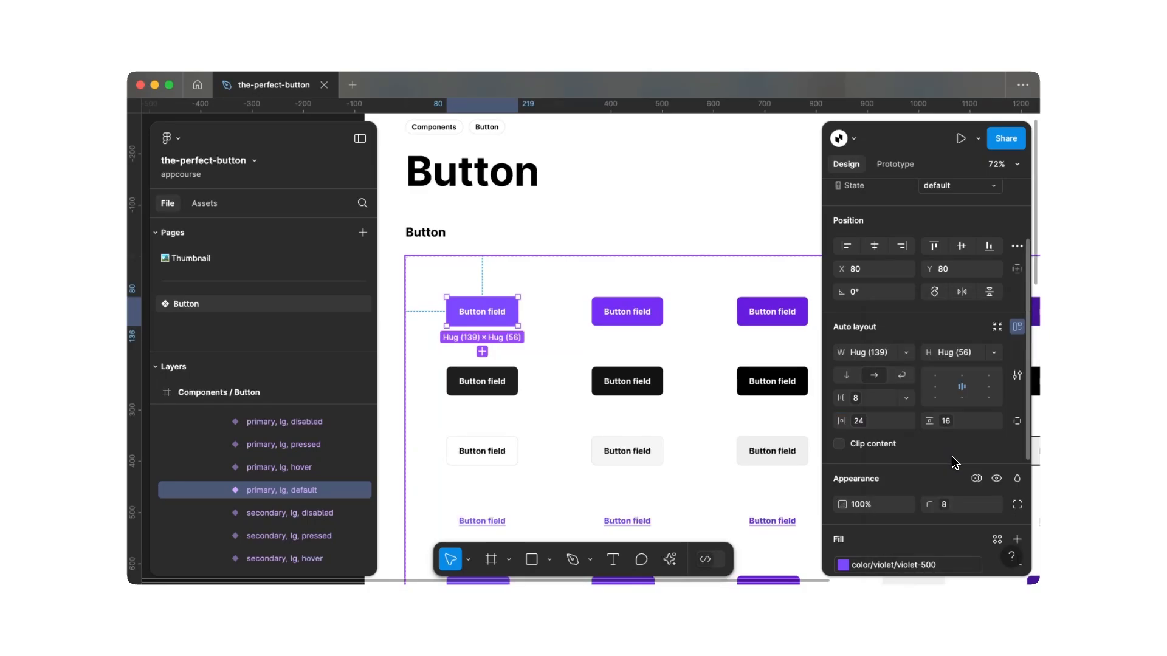
# - Review the radius variables for the primary, lg, default variant's corner radius and choose rounded-md
pyautogui.scroll(-2, 953, 462)
pyautogui.click(947, 432)
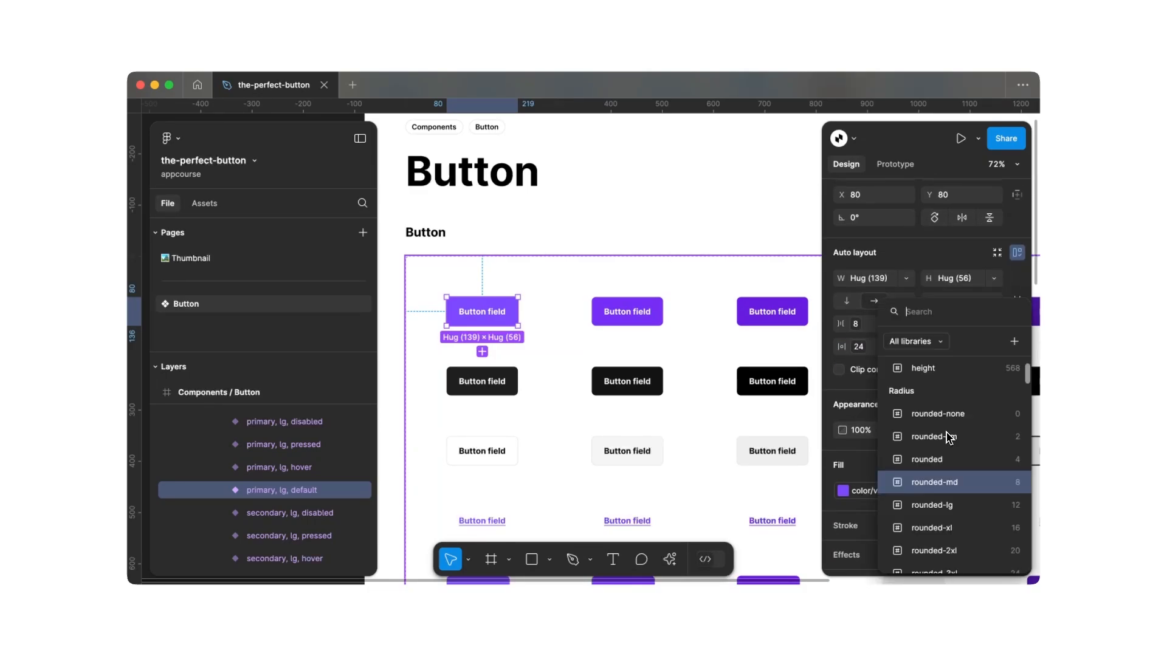
pyautogui.click(943, 483)
# - Examine the purple and violet library colors available for the primary, lg, default variant's fill, and close the color list
pyautogui.scroll(-1, 896, 456)
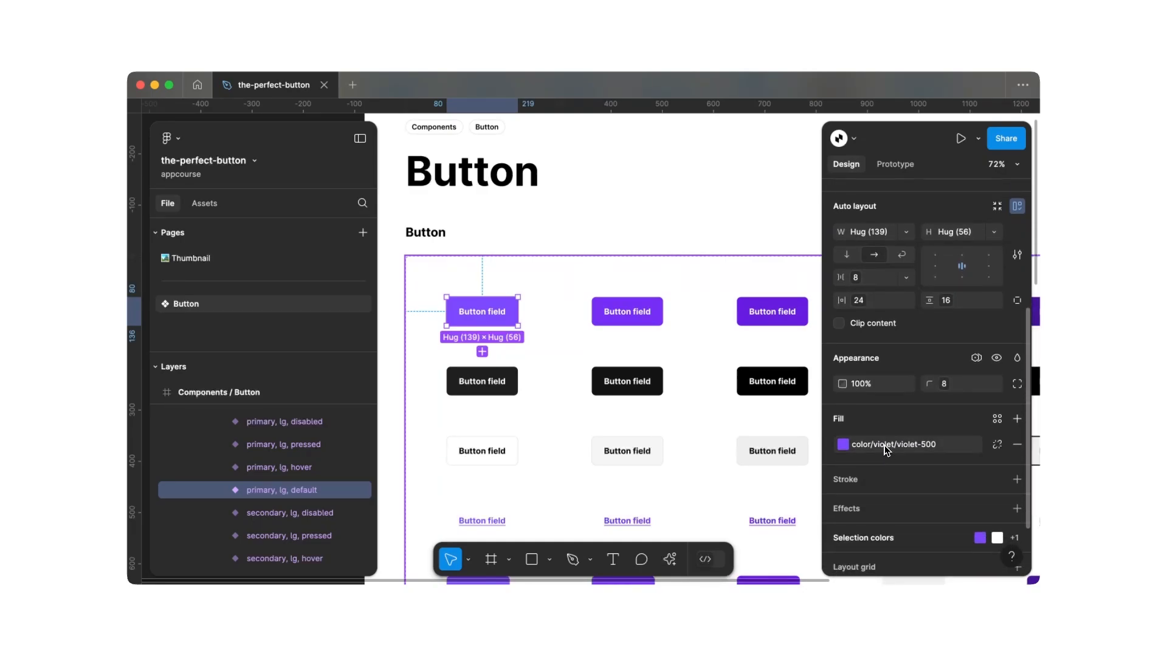
pyautogui.click(888, 450)
pyautogui.scroll(4, 739, 447)
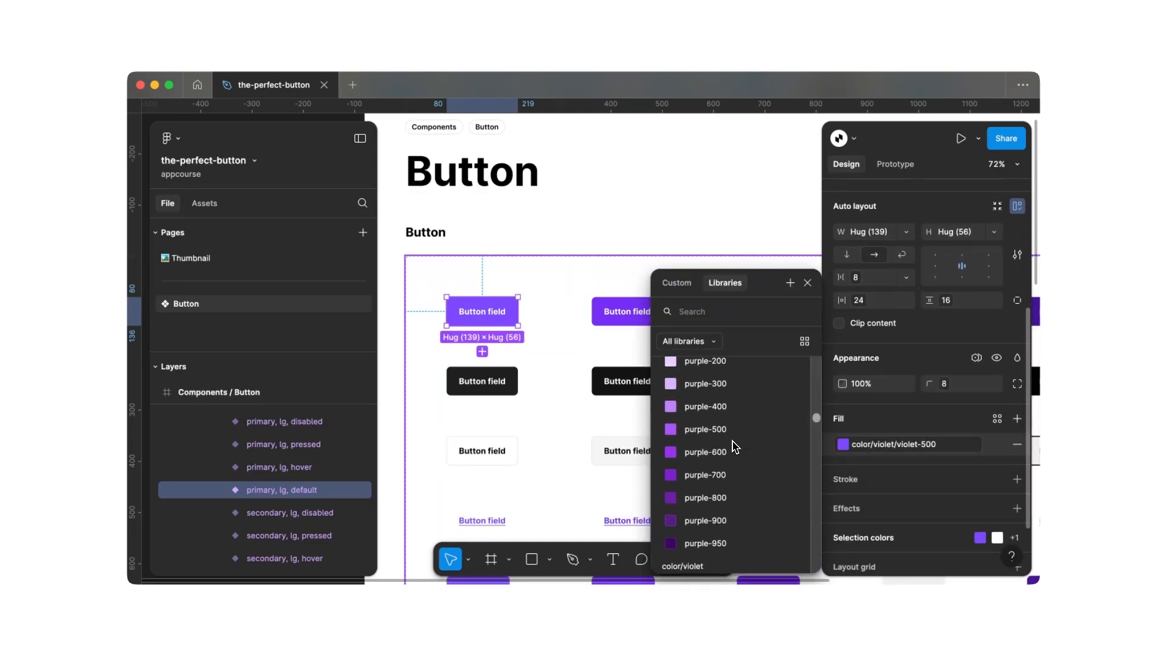
pyautogui.scroll(-4, 735, 447)
pyautogui.scroll(-2, 734, 445)
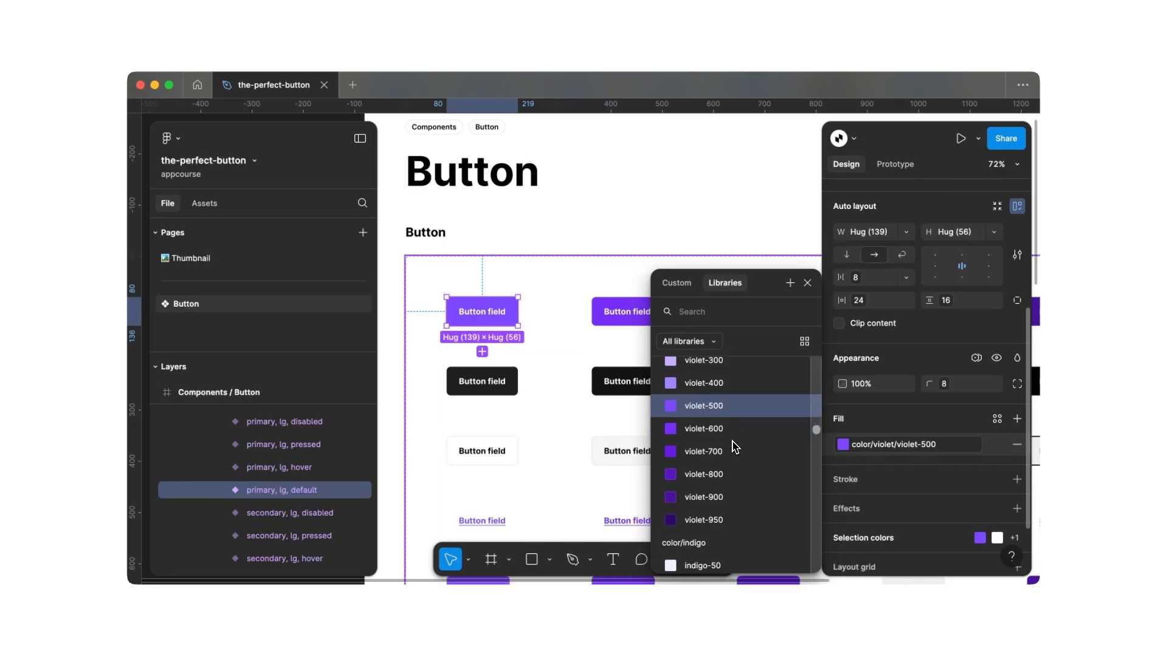
pyautogui.scroll(2, 734, 446)
pyautogui.click(734, 444)
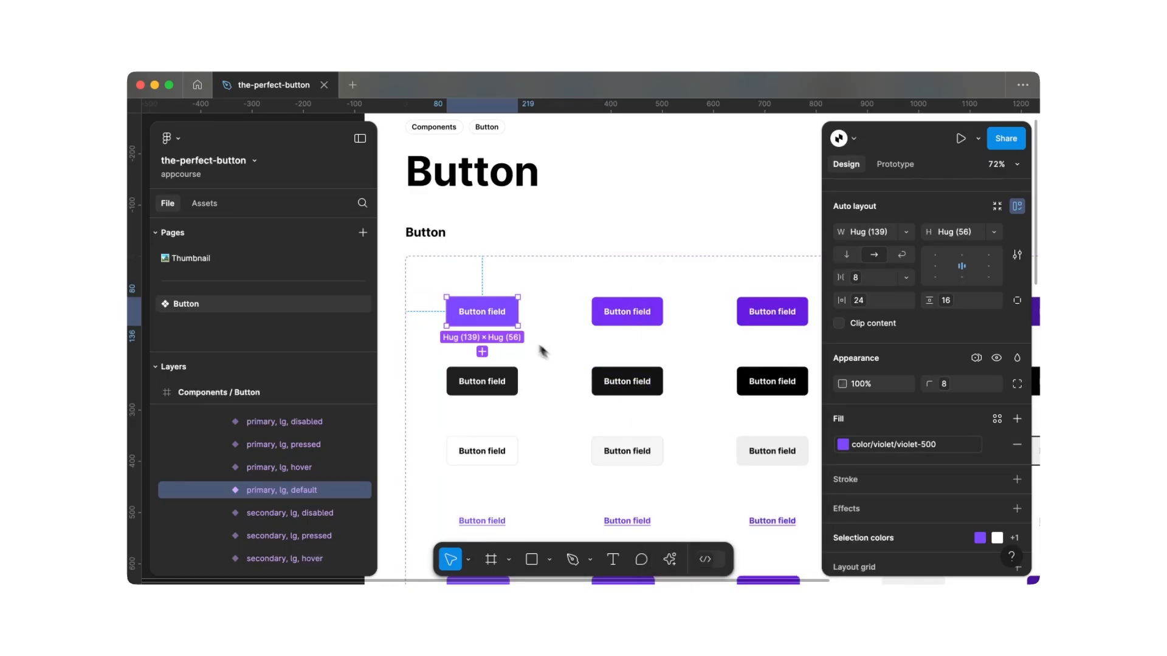
# - Examine the Typography text styles available for the text label inside the primary, lg, default button variant
pyautogui.doubleClick(504, 314)
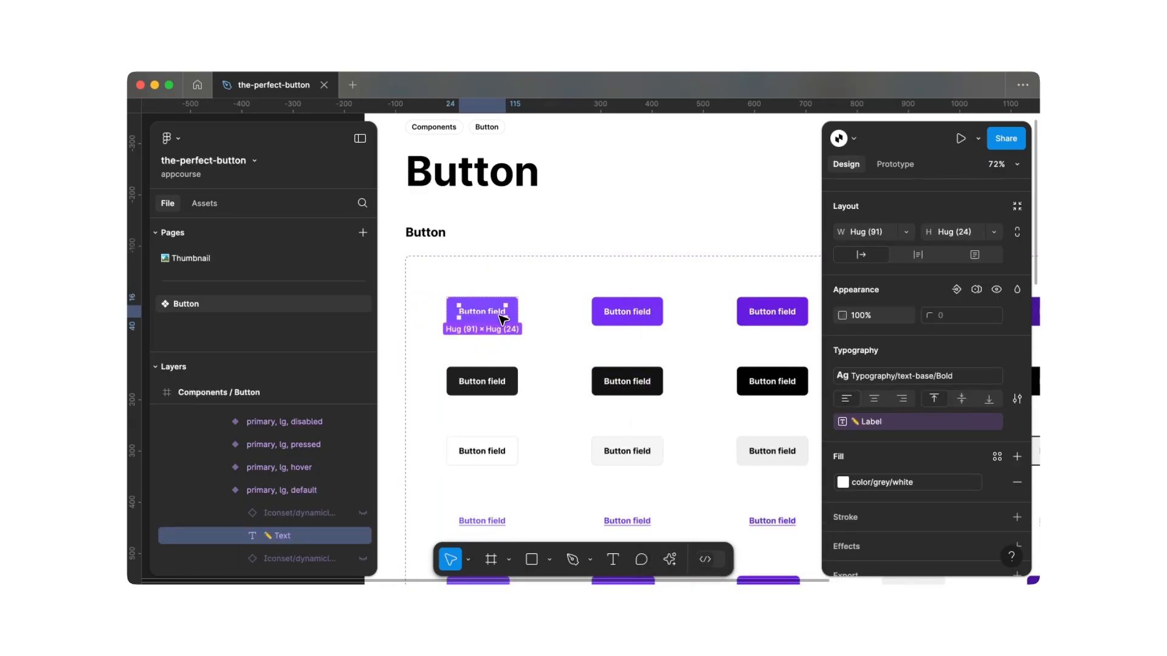
pyautogui.click(857, 376)
pyautogui.scroll(-1, 905, 479)
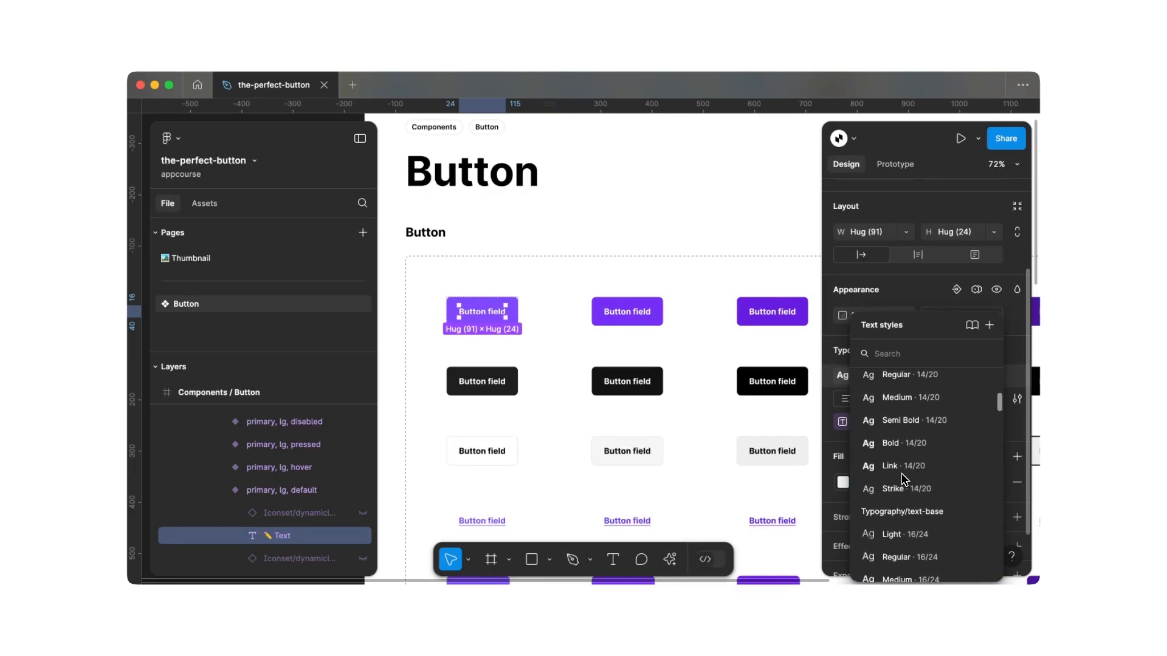
pyautogui.scroll(3, 904, 479)
pyautogui.scroll(-4, 905, 480)
pyautogui.scroll(-2, 903, 479)
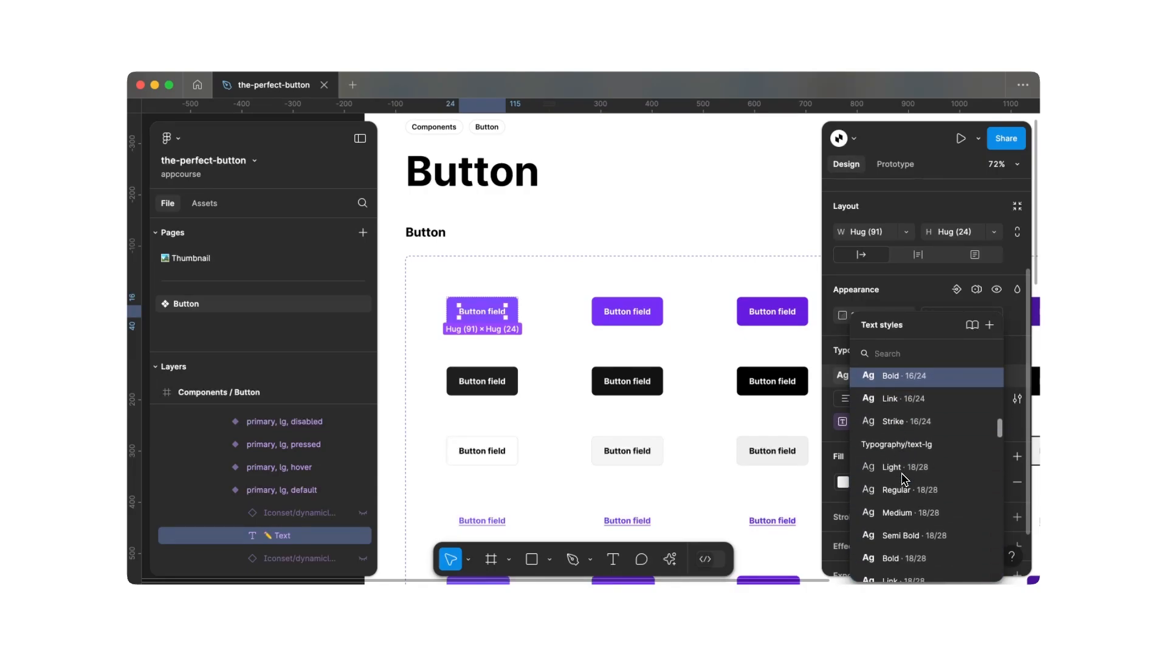
pyautogui.scroll(2, 903, 479)
pyautogui.click(902, 479)
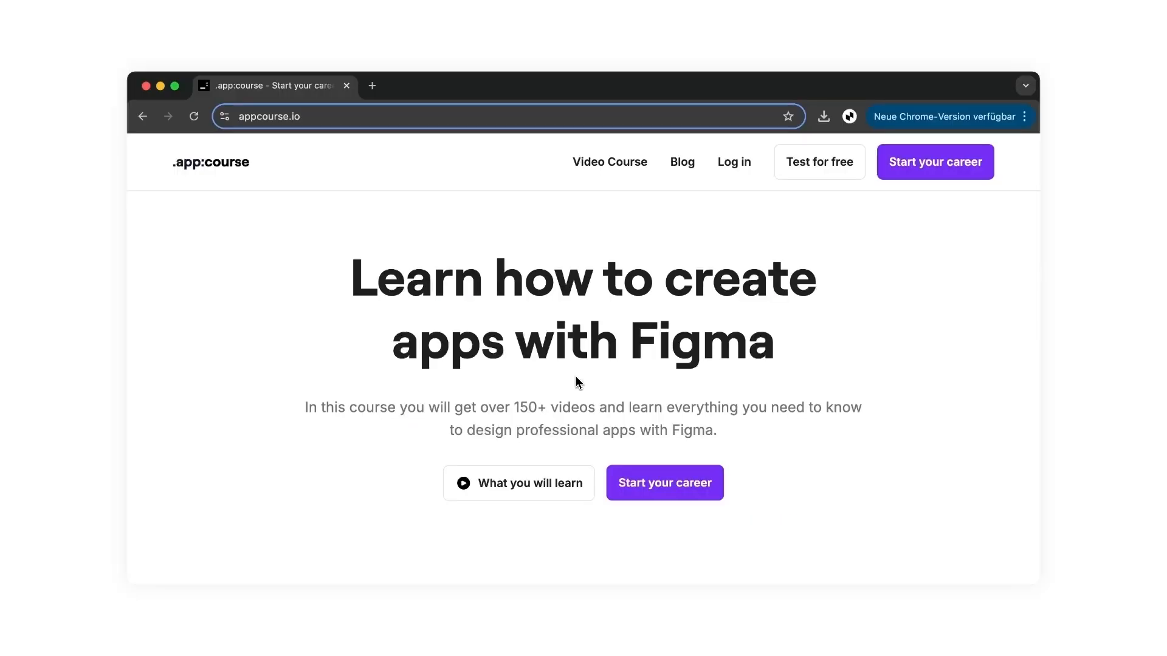
# - Switch to Chrome, look through the appcourse.io homepage and open the free test version of the video course
pyautogui.scroll(-6, 576, 383)
pyautogui.scroll(-6, 576, 381)
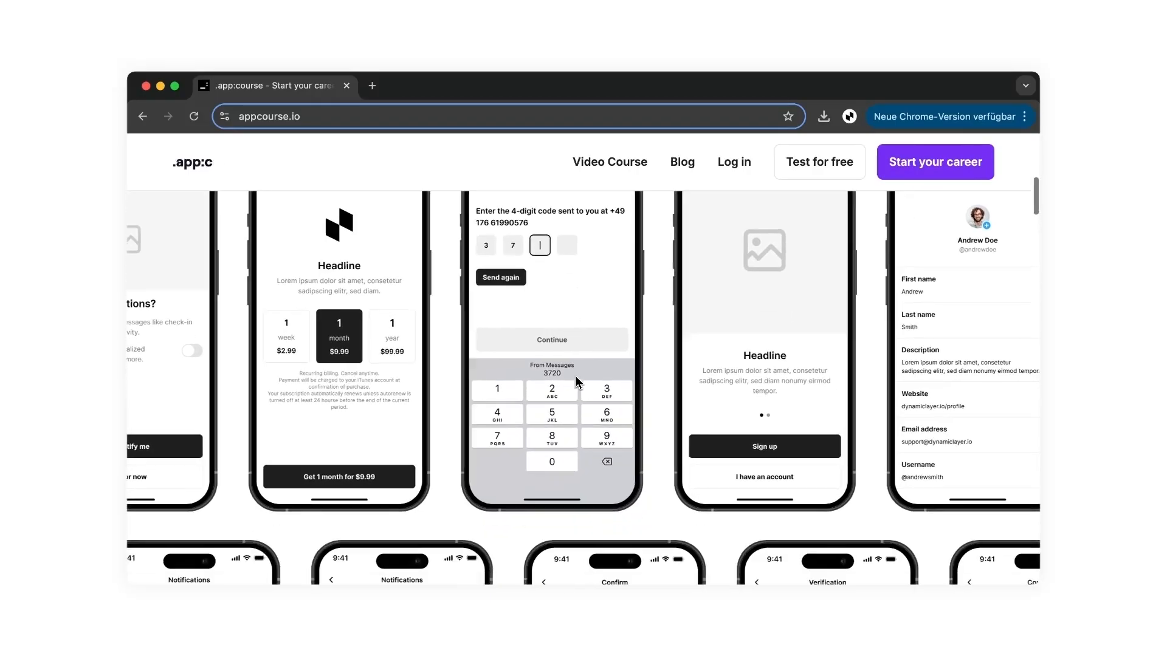
pyautogui.scroll(-8, 576, 381)
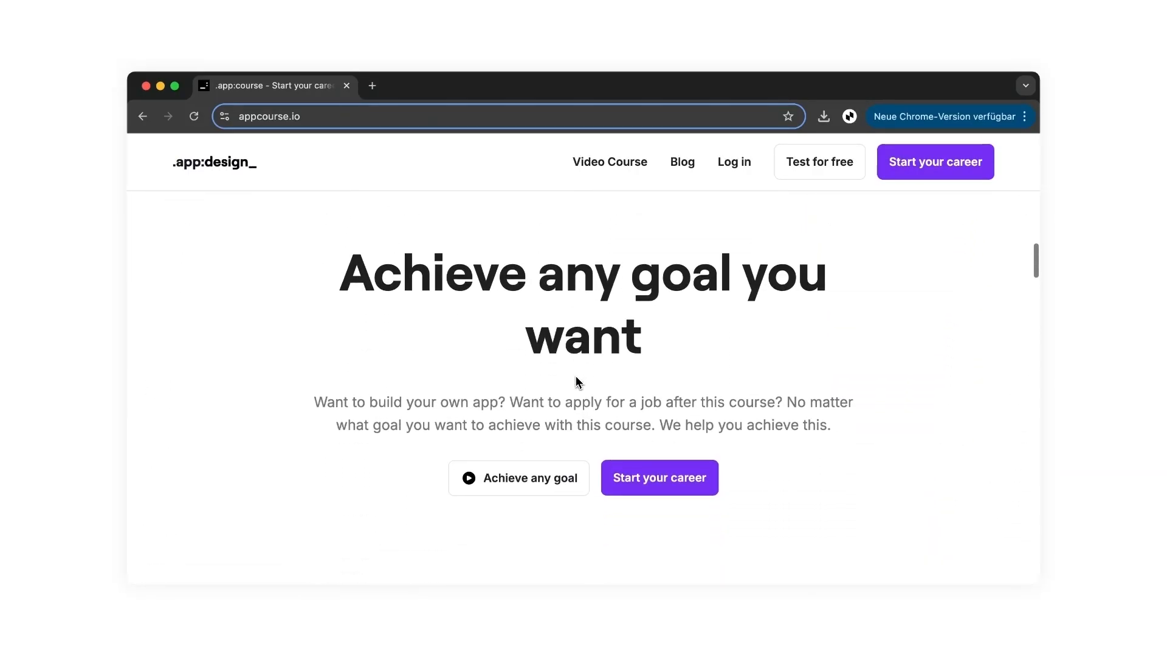
pyautogui.click(796, 164)
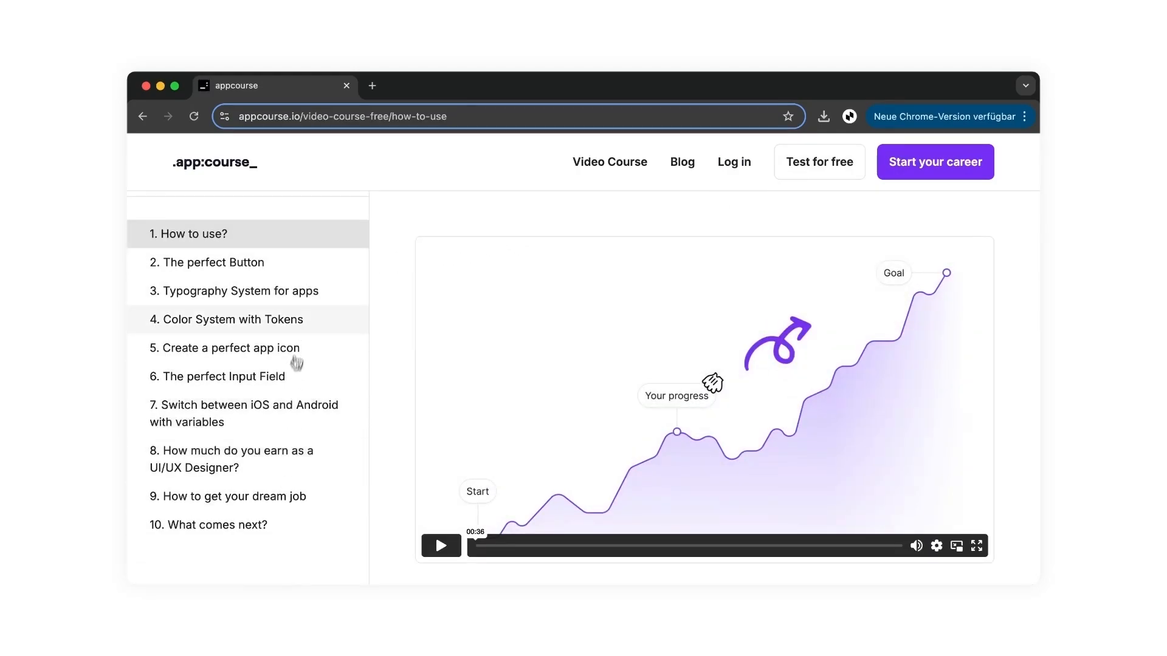
# - Open the free lesson The perfect Button and bring its description and resource download into view
pyautogui.click(310, 268)
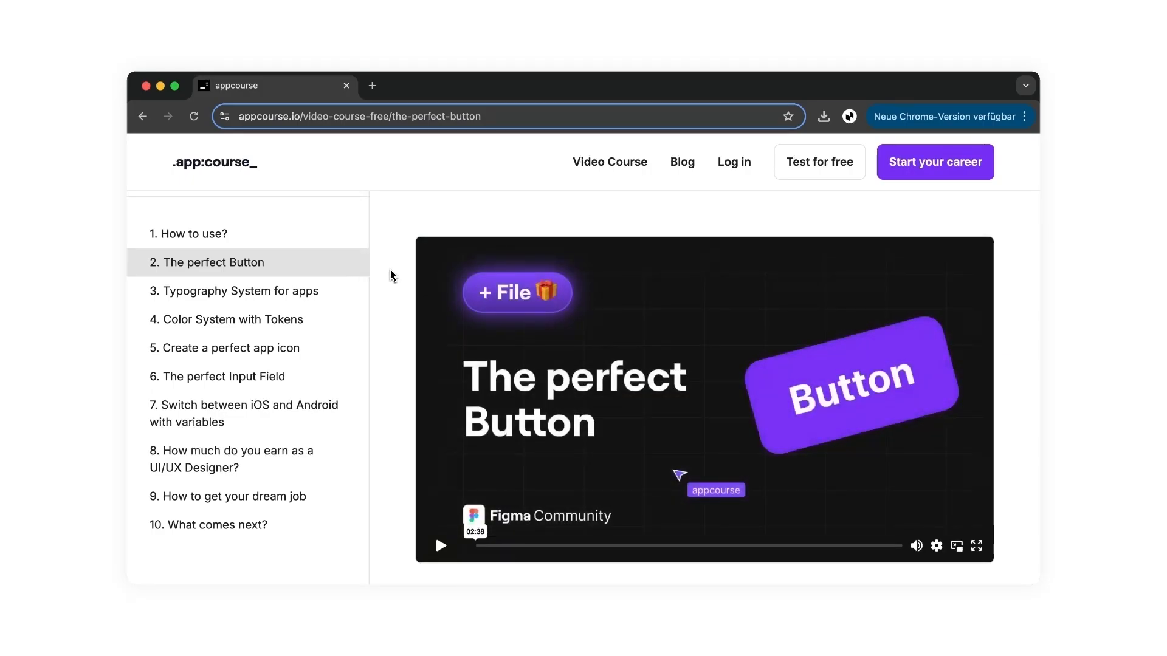
pyautogui.scroll(-5, 387, 275)
pyautogui.scroll(-2, 390, 275)
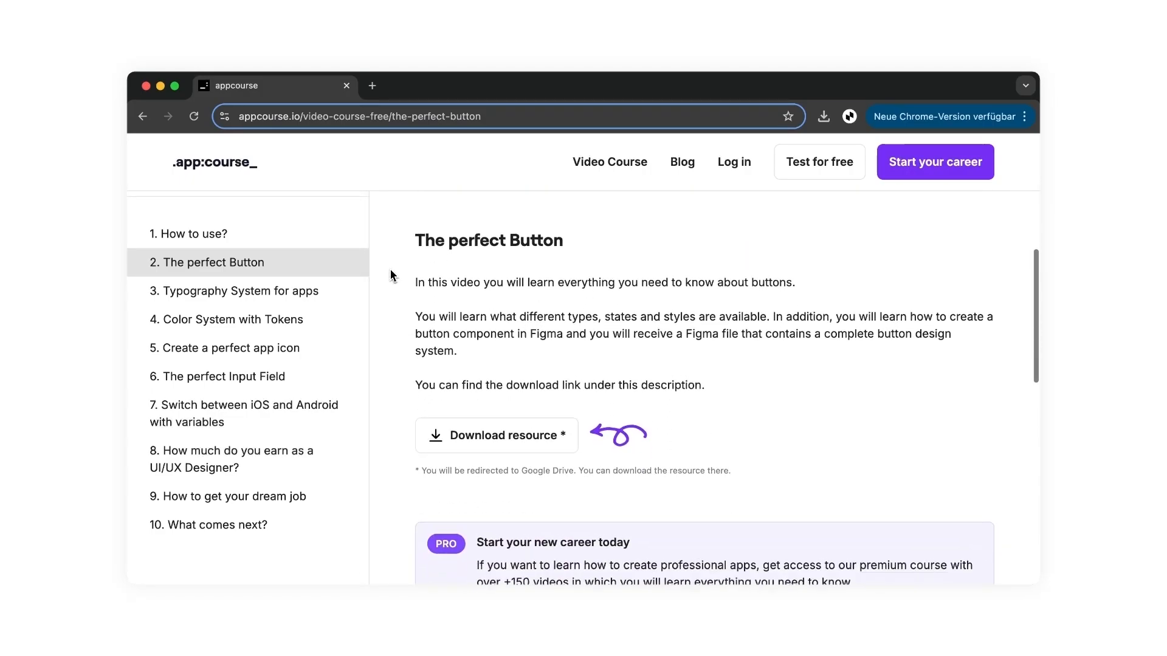